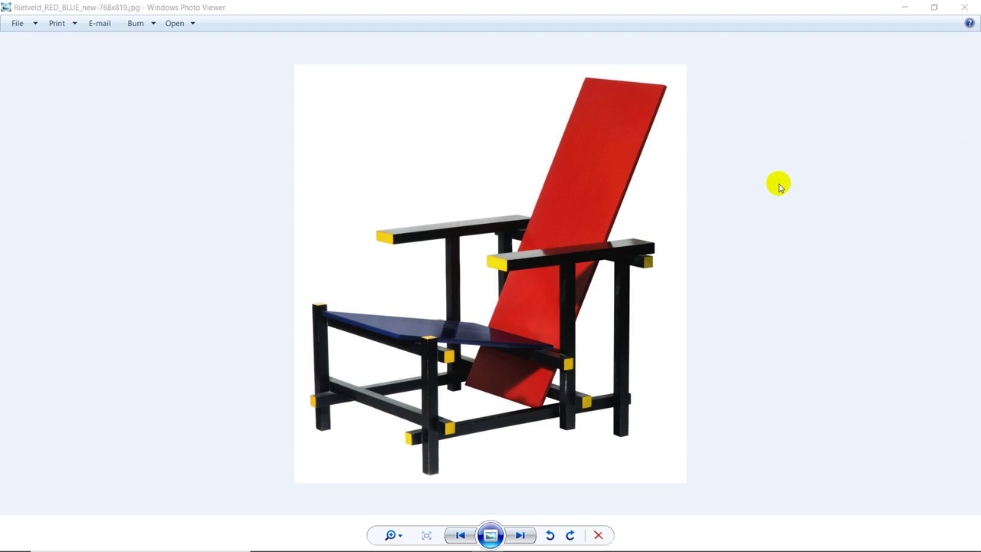
# - Browse back through the reference images of the red and blue chair in Windows Photo Viewer
pyautogui.click(459, 537)
pyautogui.click(460, 537)
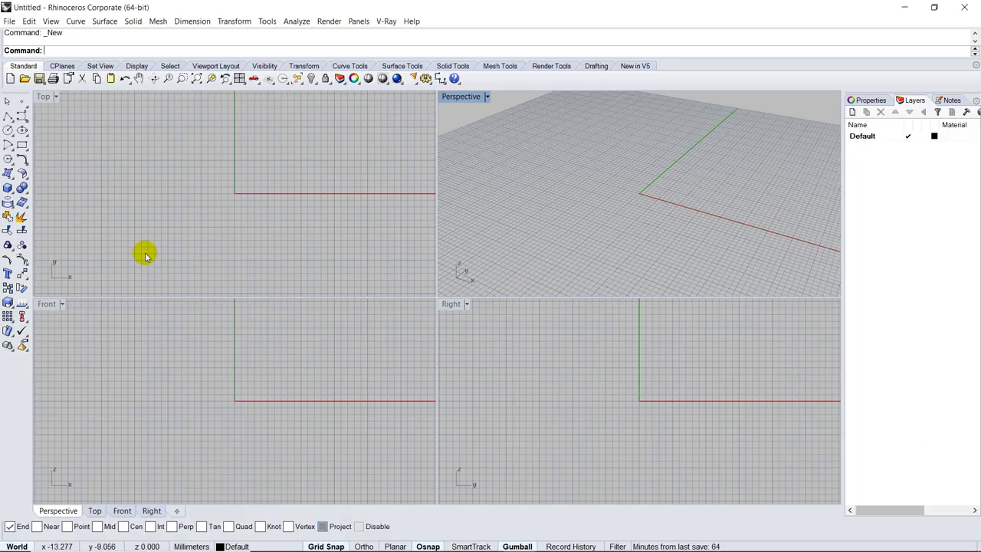
# - Switch to Rhinoceros and create a new model from the Small Objects - Centimeters template
pyautogui.click(9, 21)
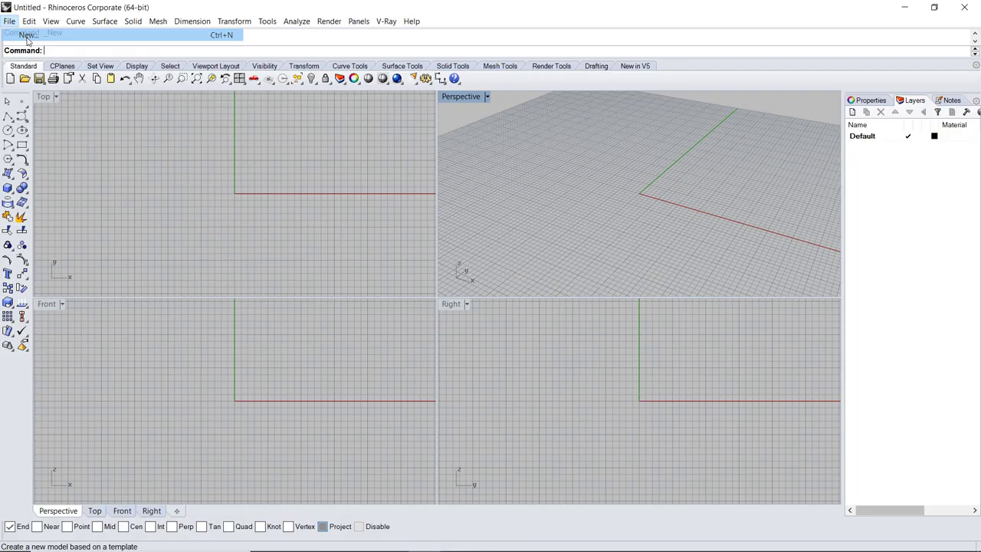
pyautogui.click(26, 35)
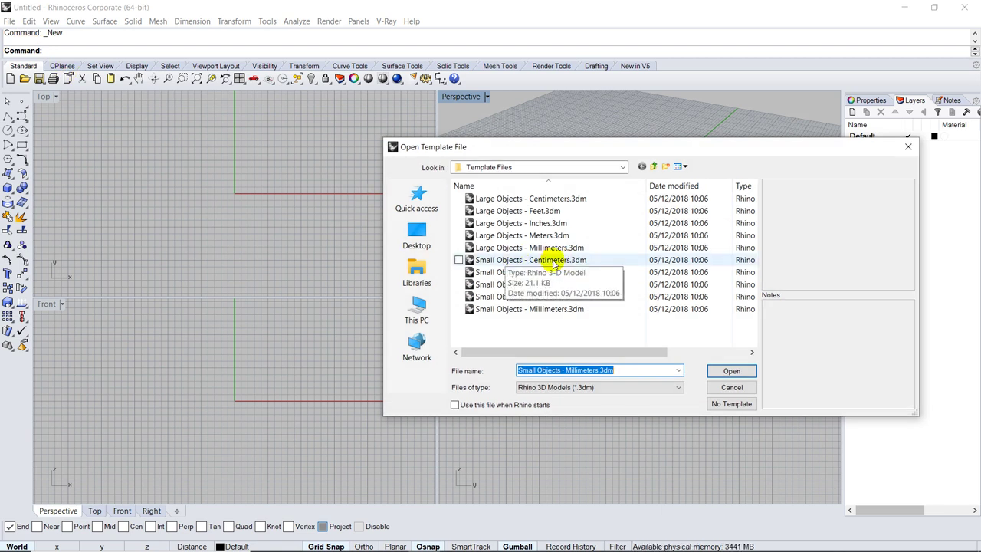
pyautogui.click(553, 261)
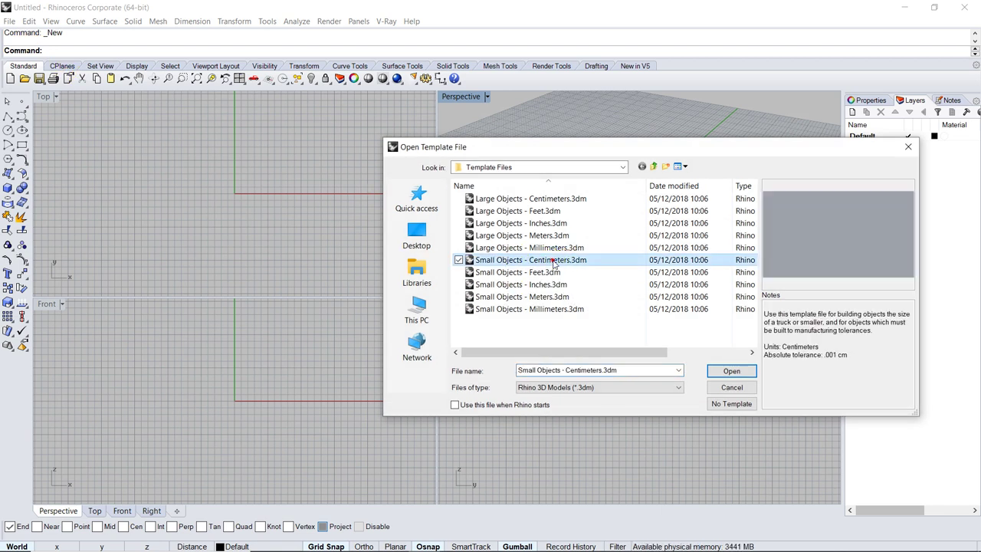
pyautogui.click(733, 371)
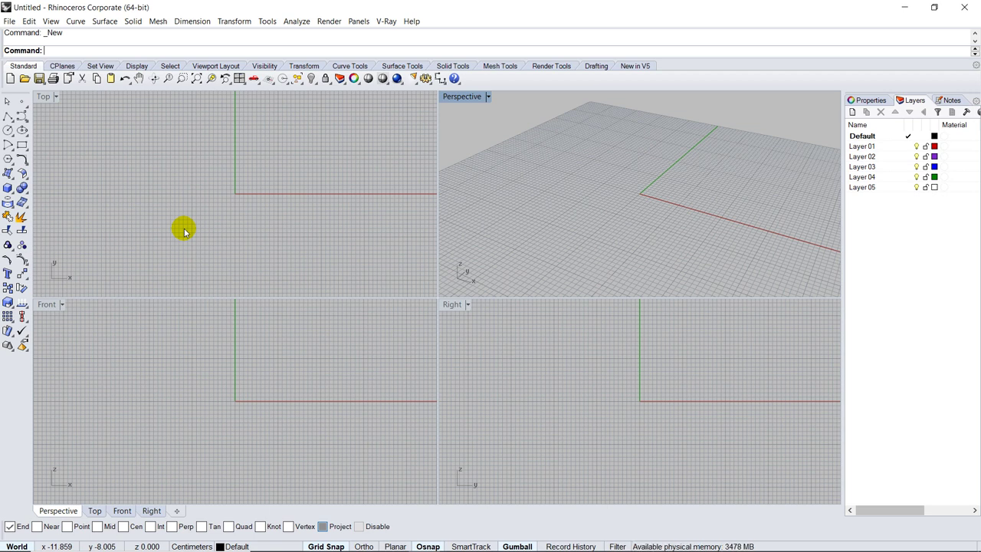
# - Insert rietveld vederi.jpg as a picture frame in the Front view, about 48 cm long and kept horizontal with Ortho
pyautogui.write('PictureFrame')
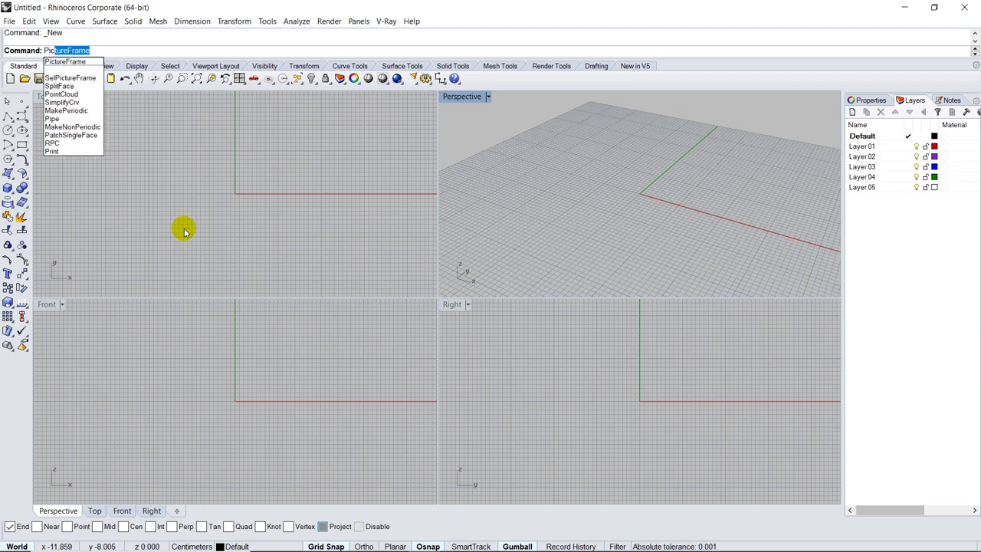
pyautogui.press('Return')
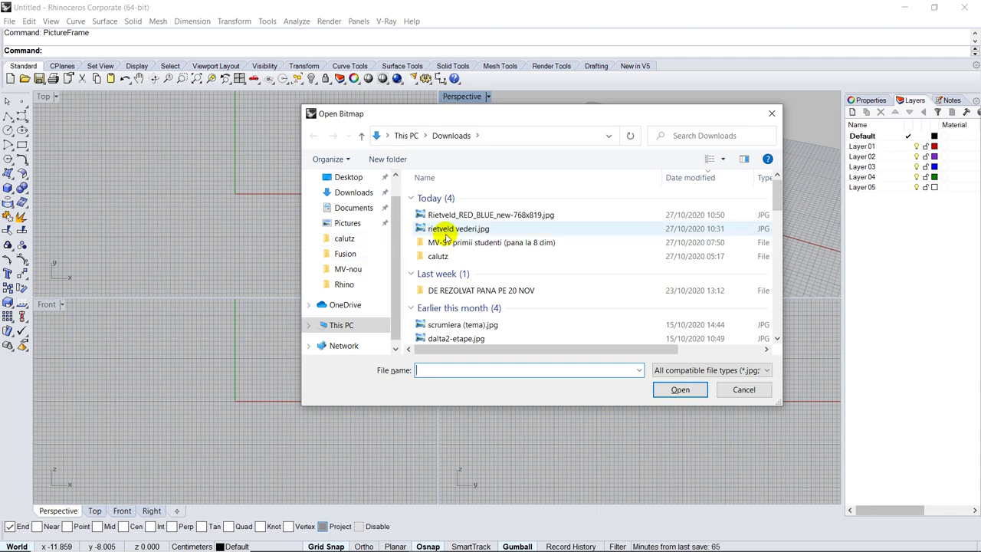
pyautogui.click(453, 230)
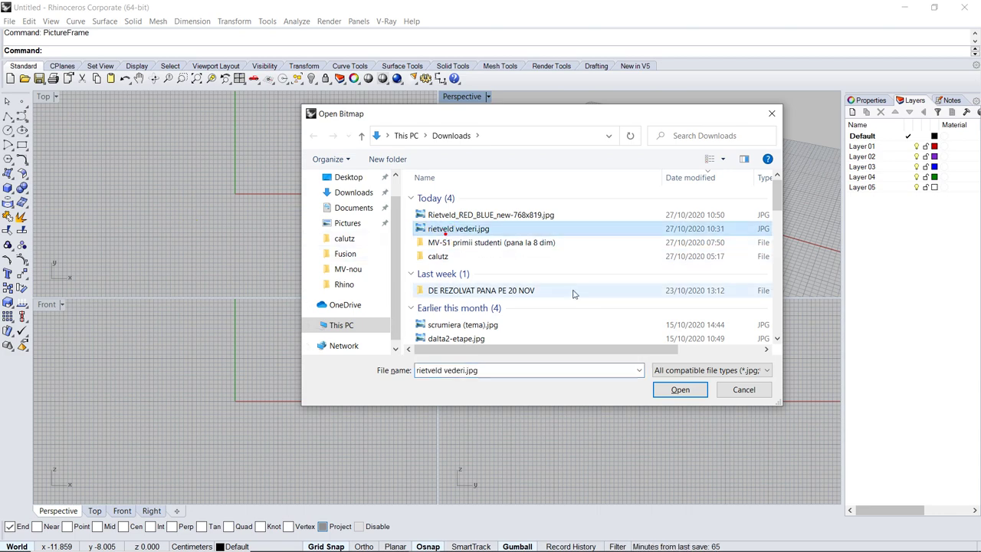
pyautogui.click(680, 390)
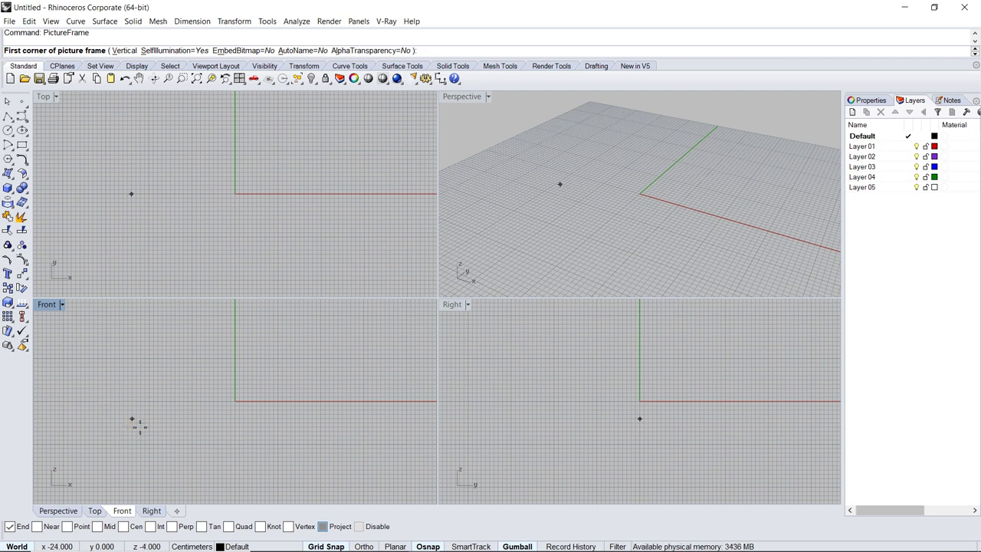
pyautogui.click(132, 419)
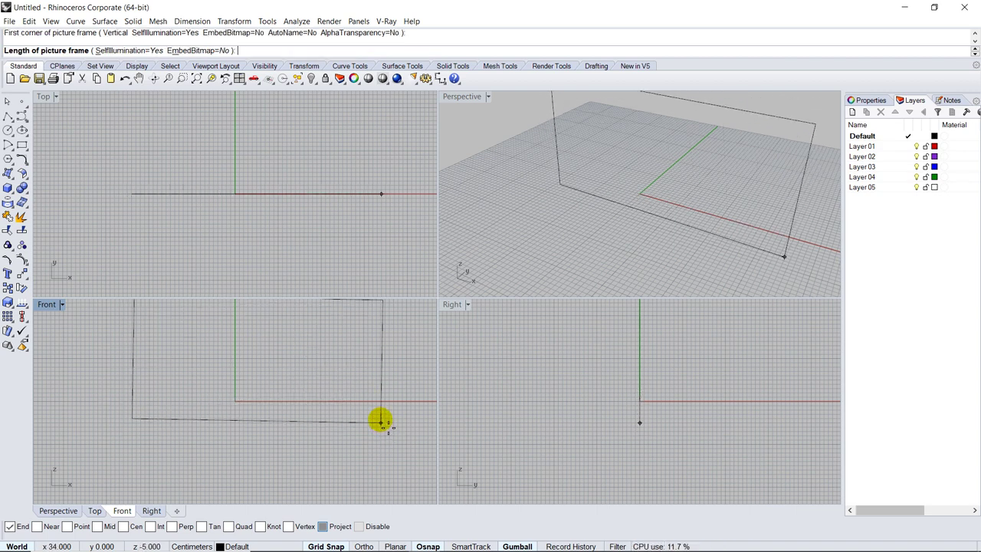
pyautogui.click(363, 547)
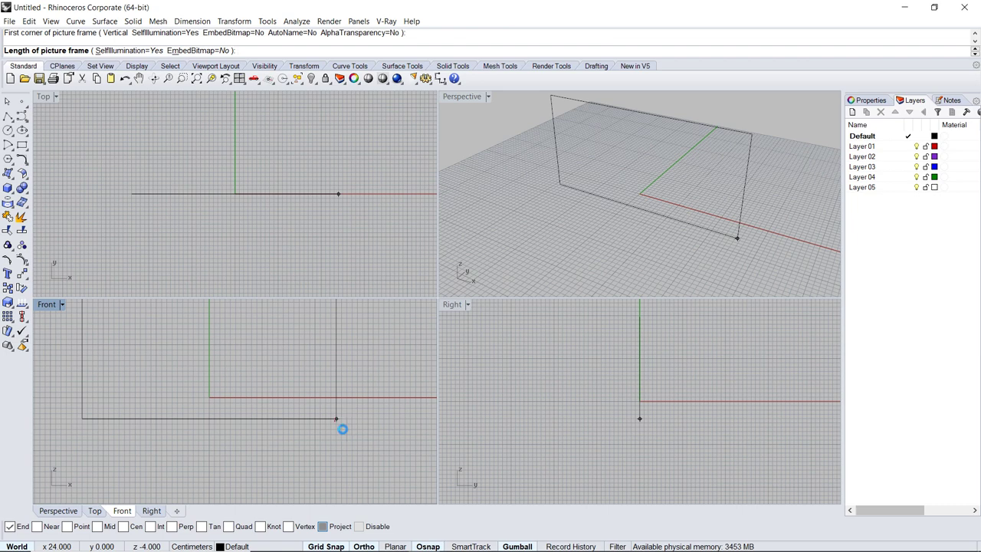
pyautogui.click(337, 421)
# - Start a Scale 3-D of the picture frame with Grid Snap off, placing its origin at the left end of the drawing's 10 cm scale bar
pyautogui.scroll(-4, 230, 475)
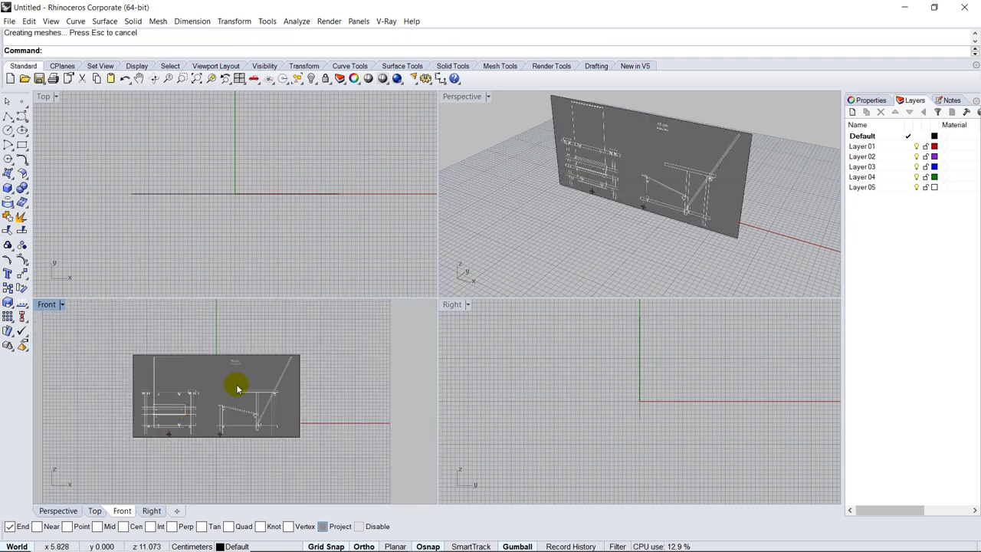
pyautogui.scroll(8, 237, 369)
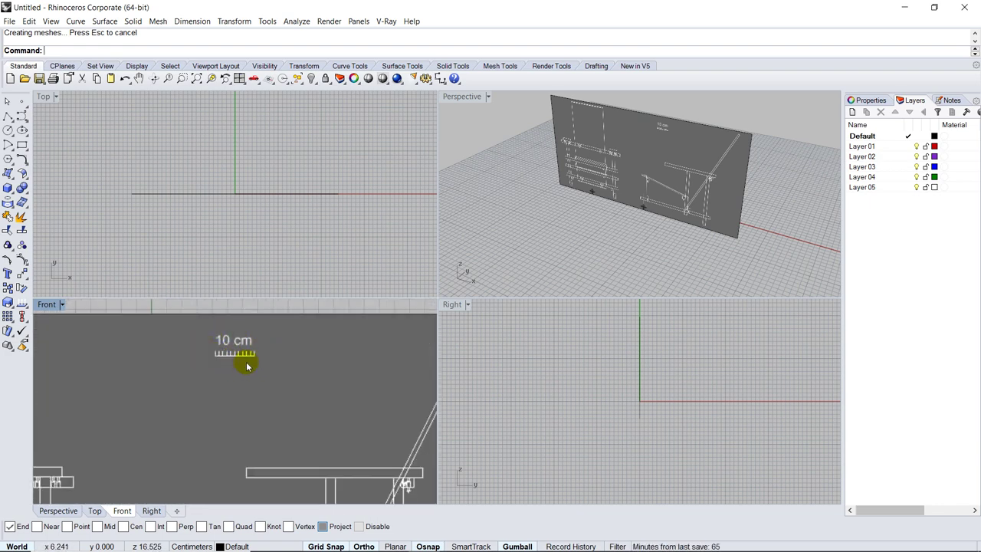
pyautogui.scroll(2, 248, 355)
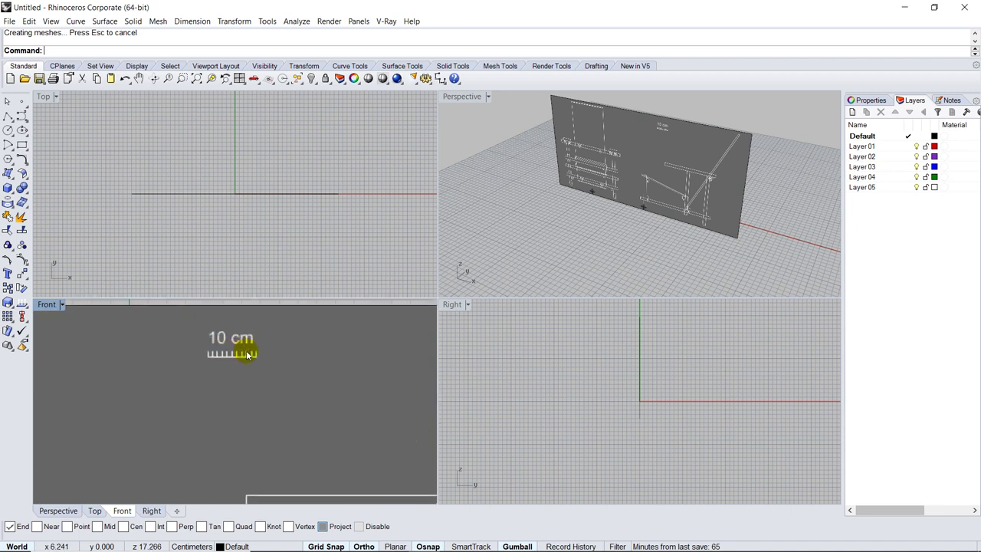
pyautogui.scroll(1, 247, 355)
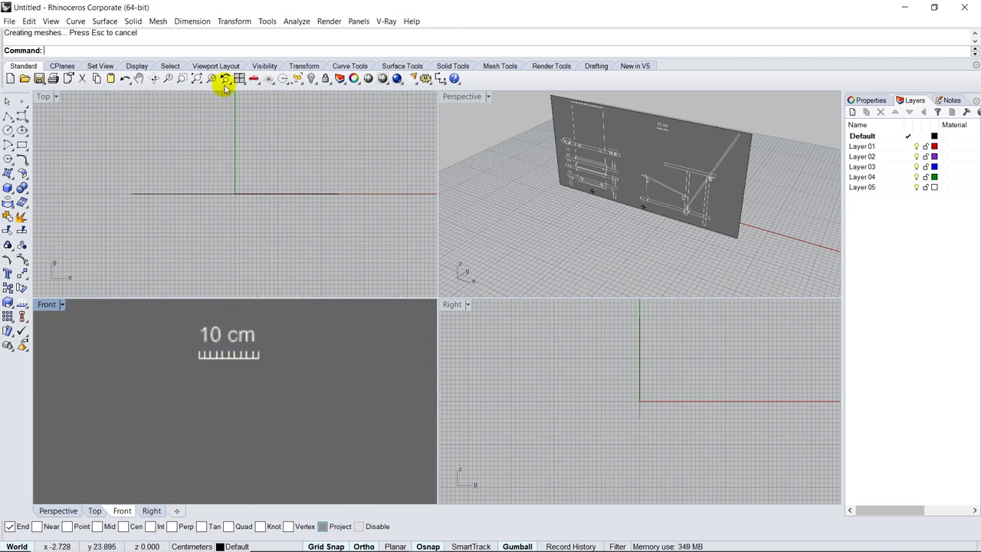
pyautogui.click(236, 23)
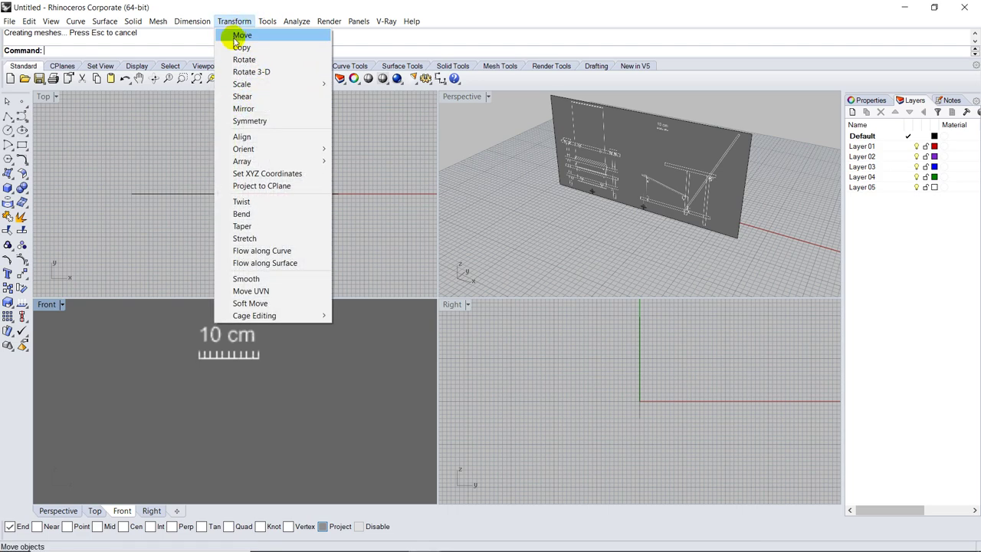
pyautogui.moveTo(239, 85)
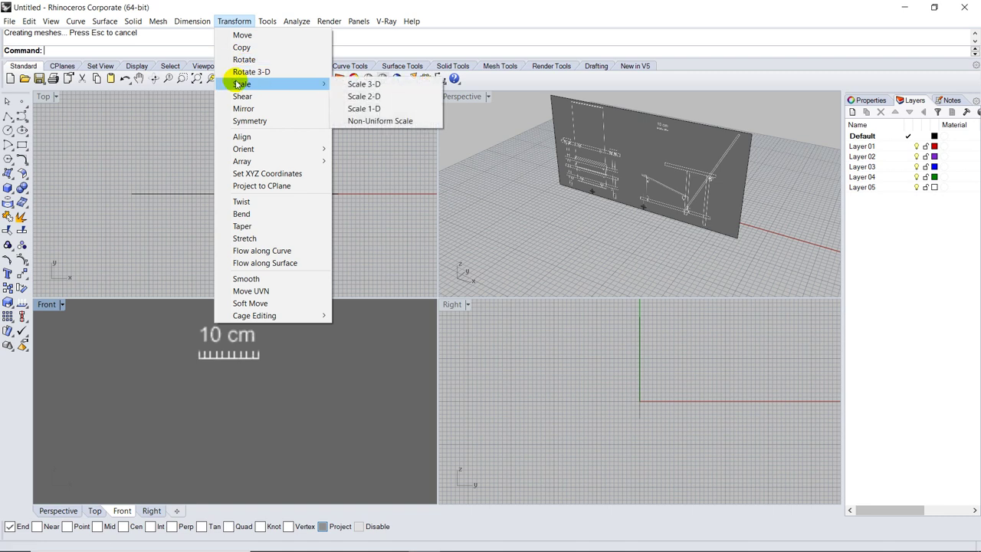
pyautogui.click(363, 86)
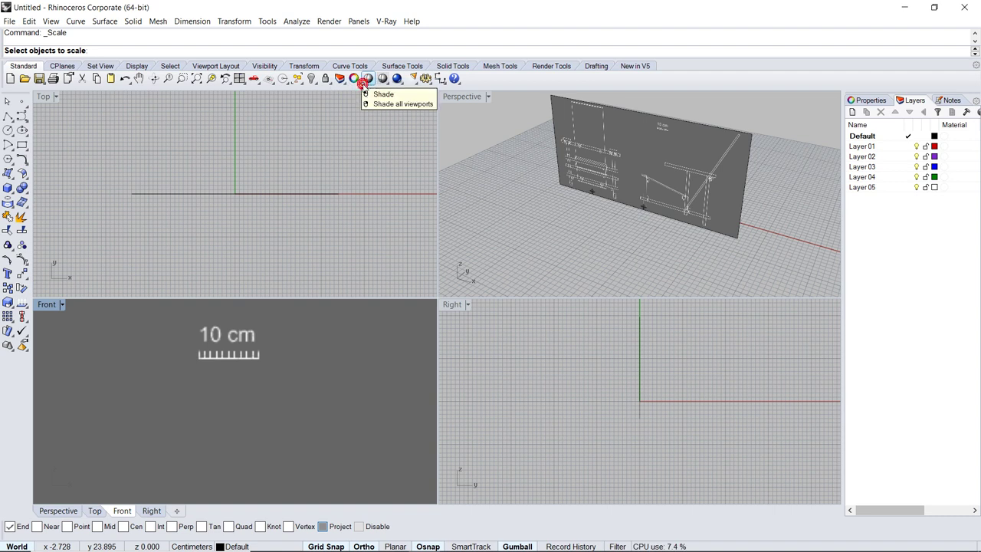
pyautogui.click(234, 367)
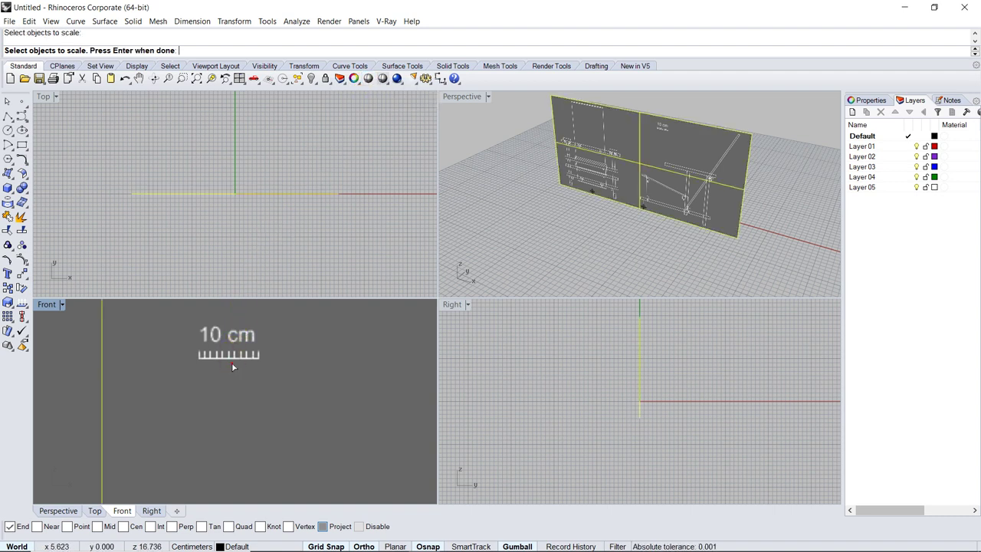
pyautogui.press('Return')
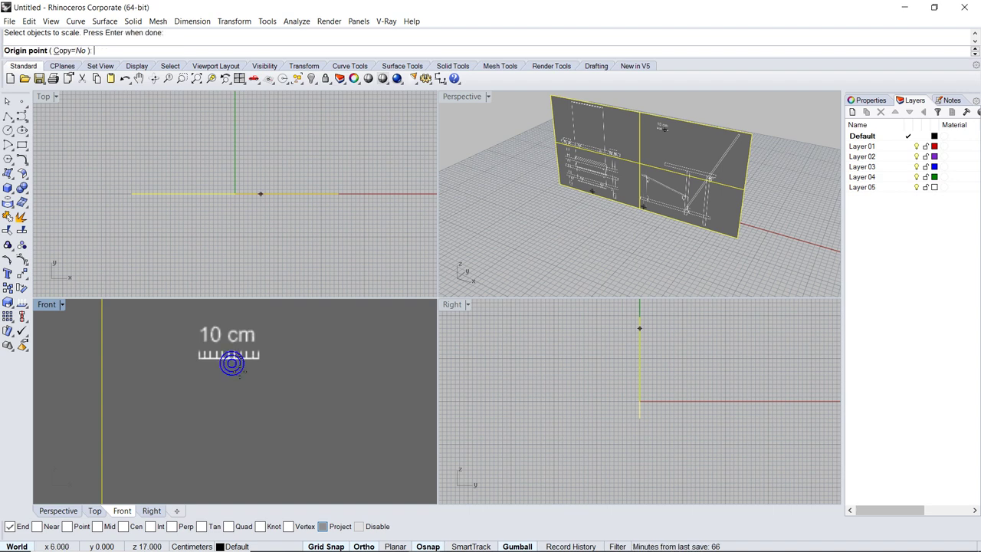
pyautogui.click(232, 364)
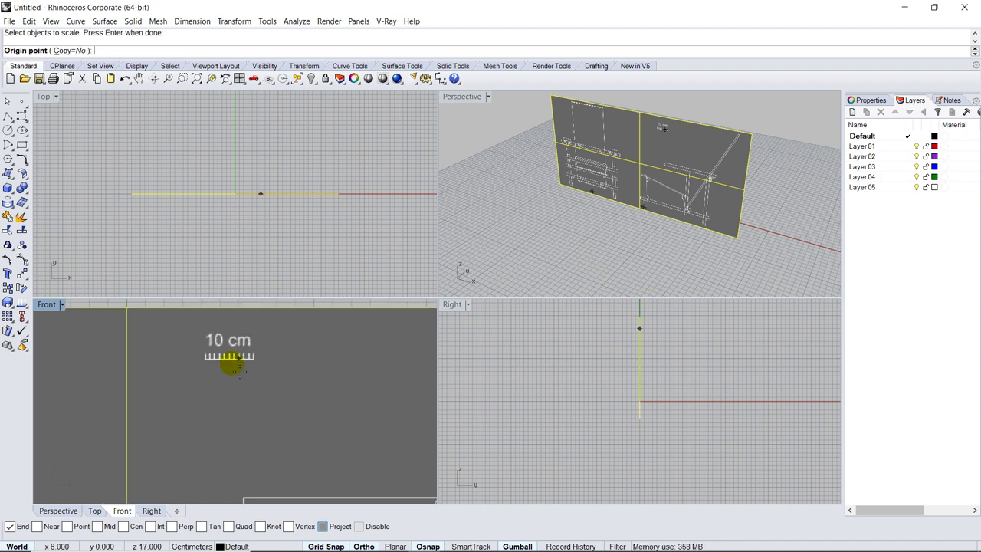
pyautogui.scroll(-3, 233, 366)
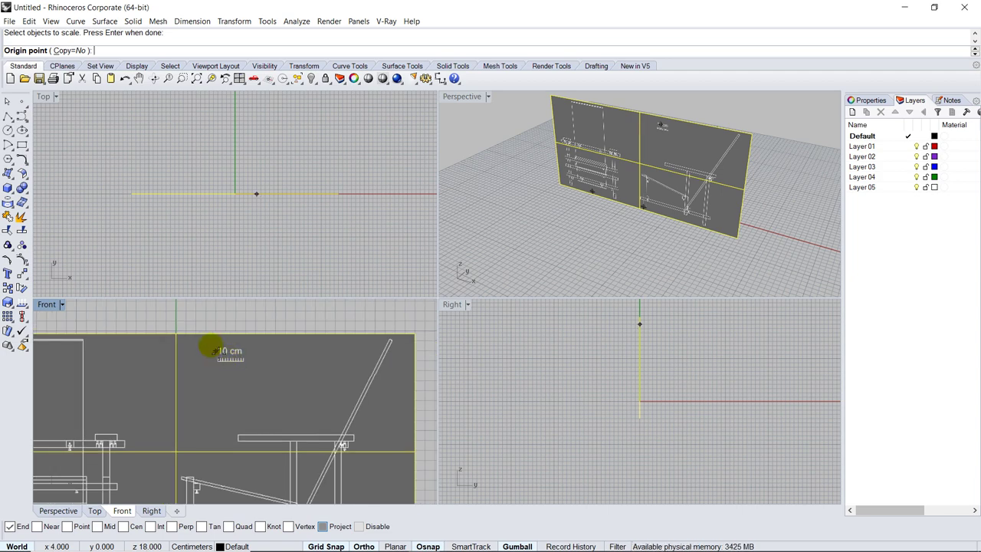
pyautogui.scroll(5, 234, 366)
pyautogui.scroll(3, 238, 371)
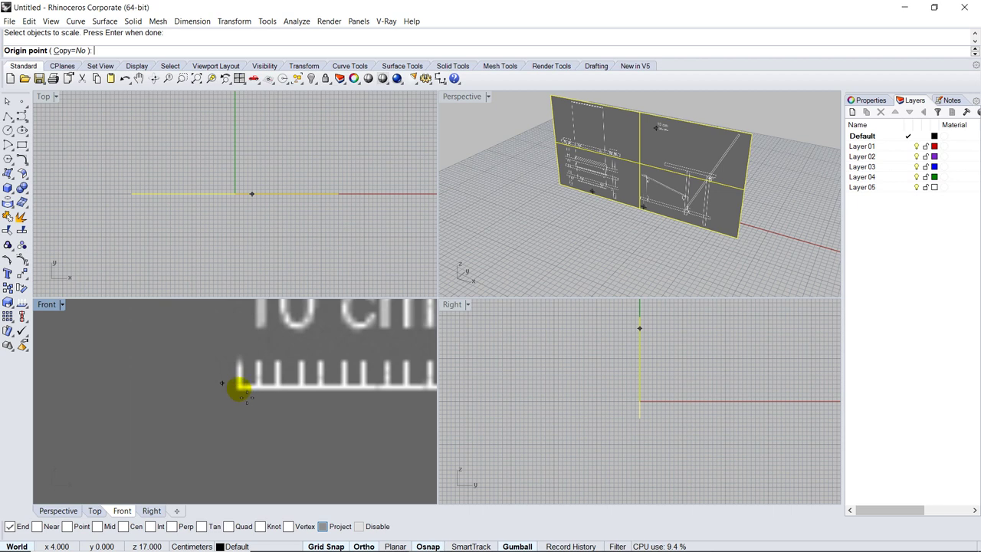
pyautogui.click(316, 546)
pyautogui.scroll(3, 242, 386)
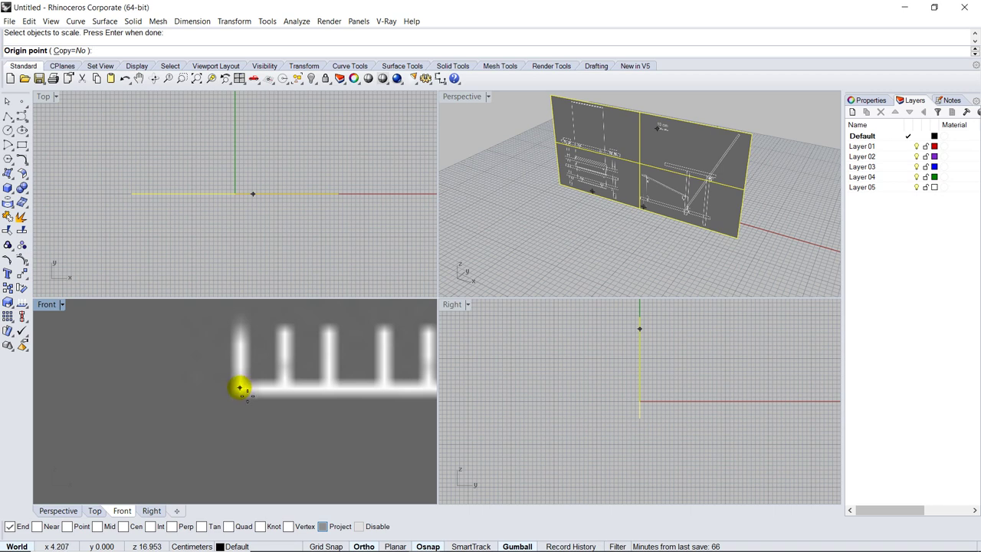
pyautogui.click(240, 388)
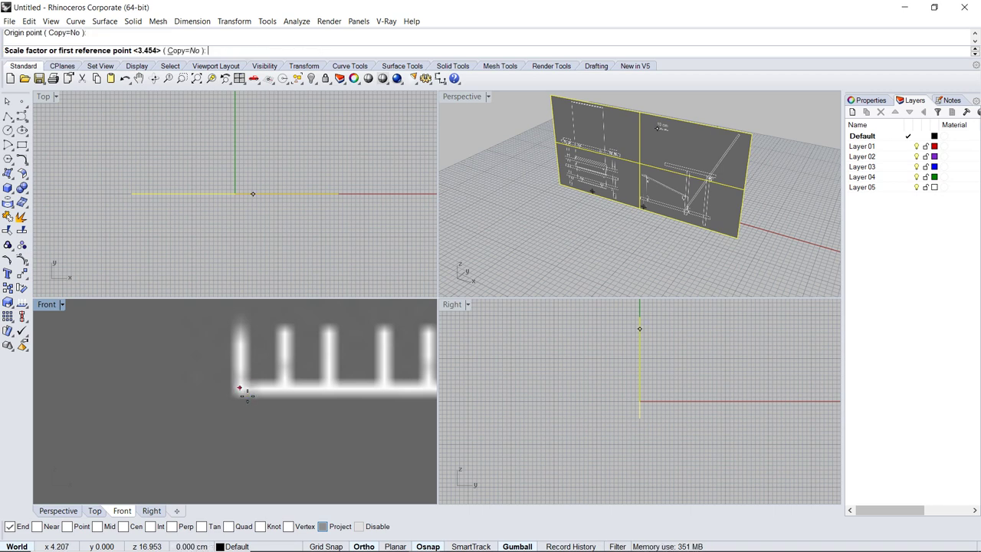
# - Place the first scale reference point at the right end of the 10 cm scale bar
pyautogui.scroll(-3, 164, 401)
pyautogui.scroll(-2, 164, 401)
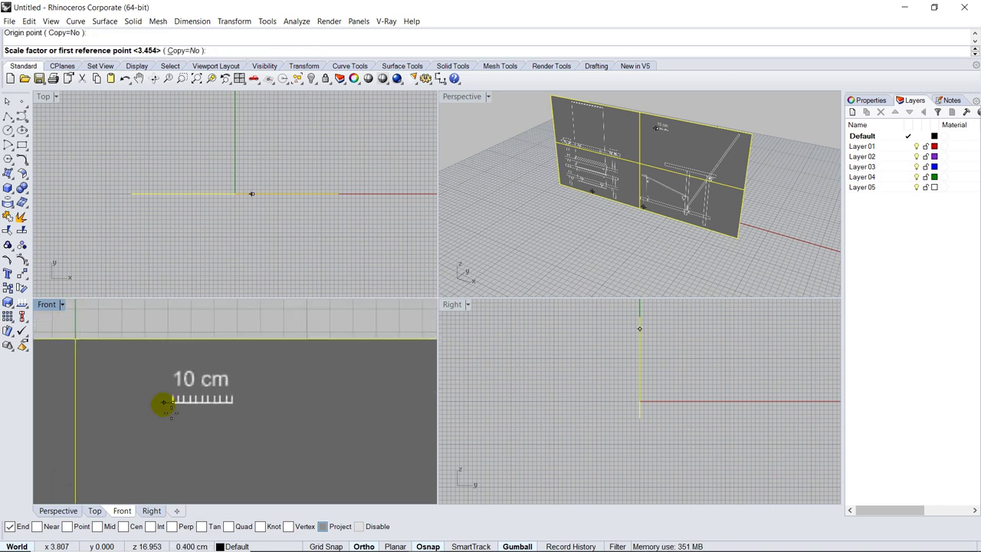
pyautogui.scroll(-3, 196, 373)
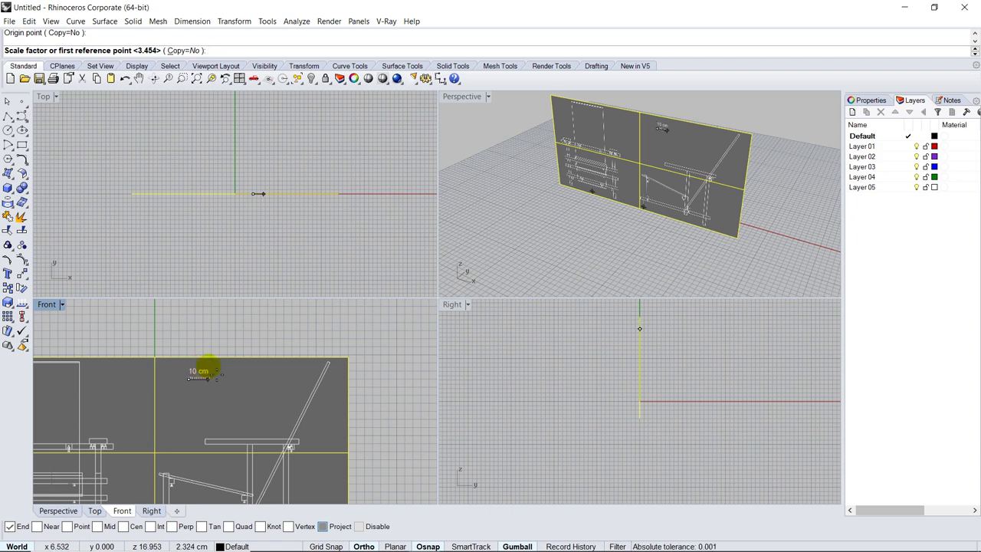
pyautogui.scroll(5, 198, 374)
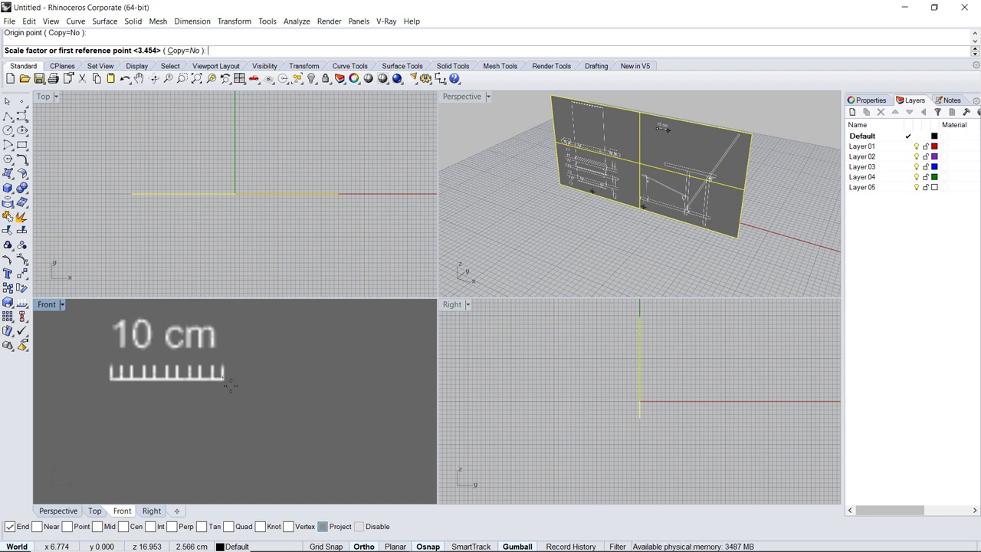
pyautogui.click(222, 377)
# - Set the second scale reference distance to 10 to bring the picture frame to real size
pyautogui.scroll(-2, 244, 405)
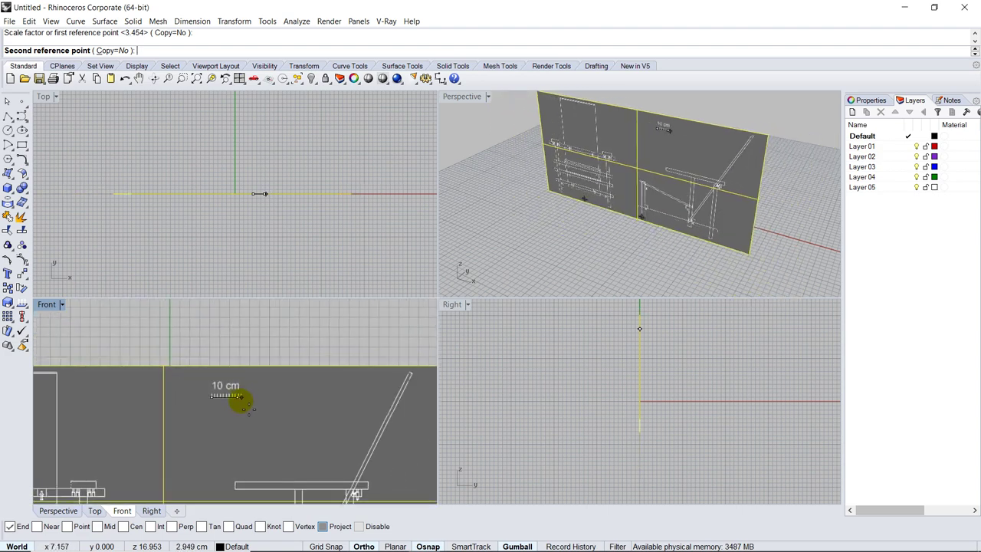
pyautogui.scroll(-3, 244, 399)
pyautogui.scroll(-3, 263, 392)
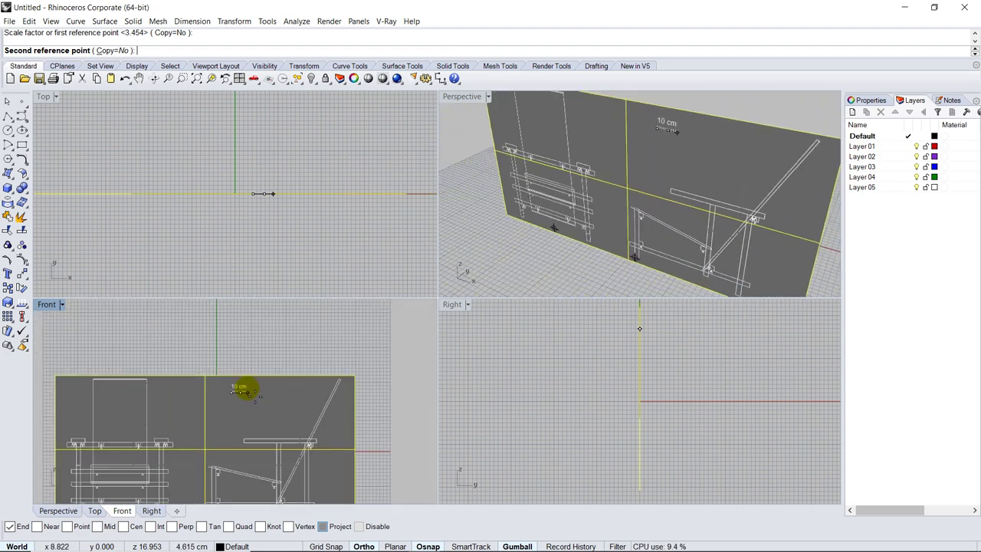
pyautogui.scroll(2, 267, 395)
pyautogui.scroll(5, 256, 394)
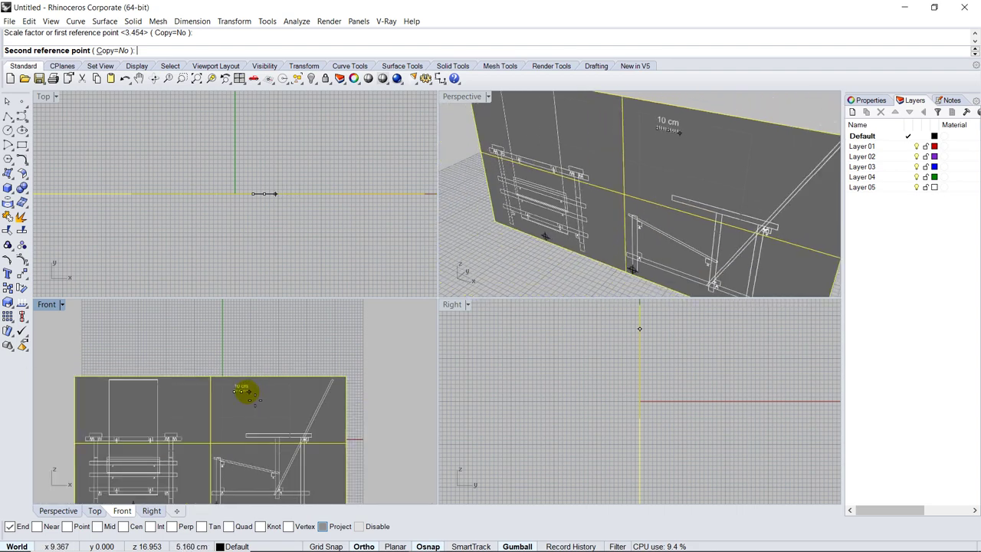
pyautogui.scroll(4, 253, 396)
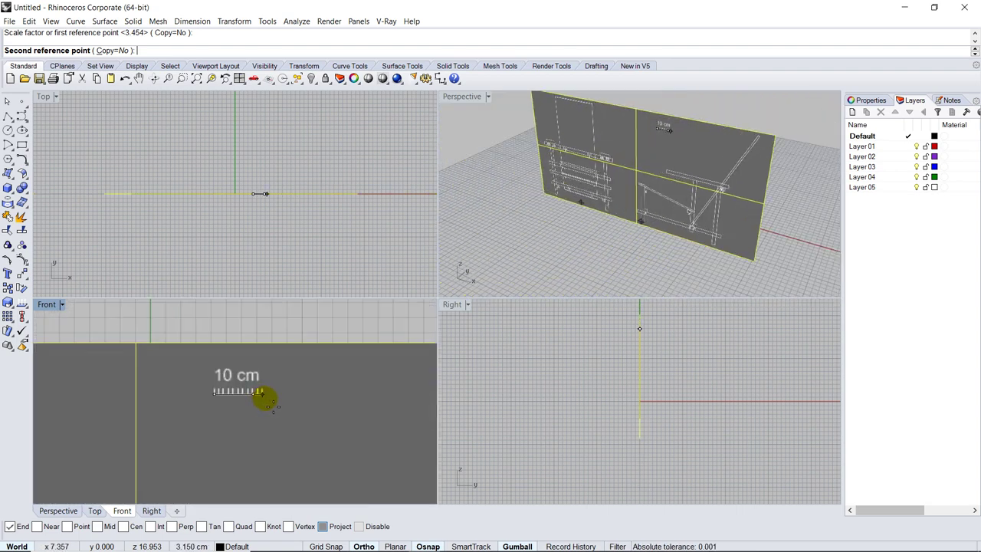
pyautogui.scroll(3, 261, 393)
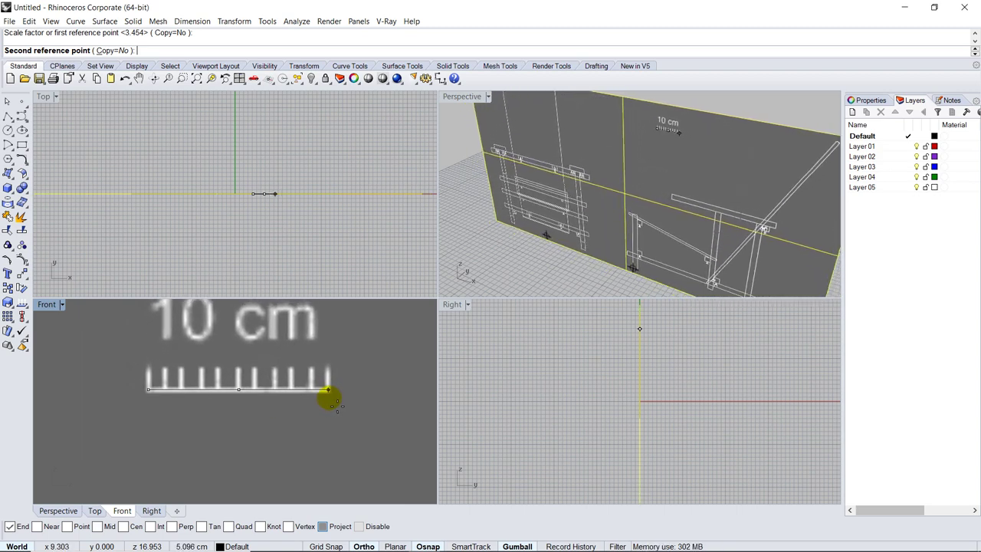
pyautogui.write('10')
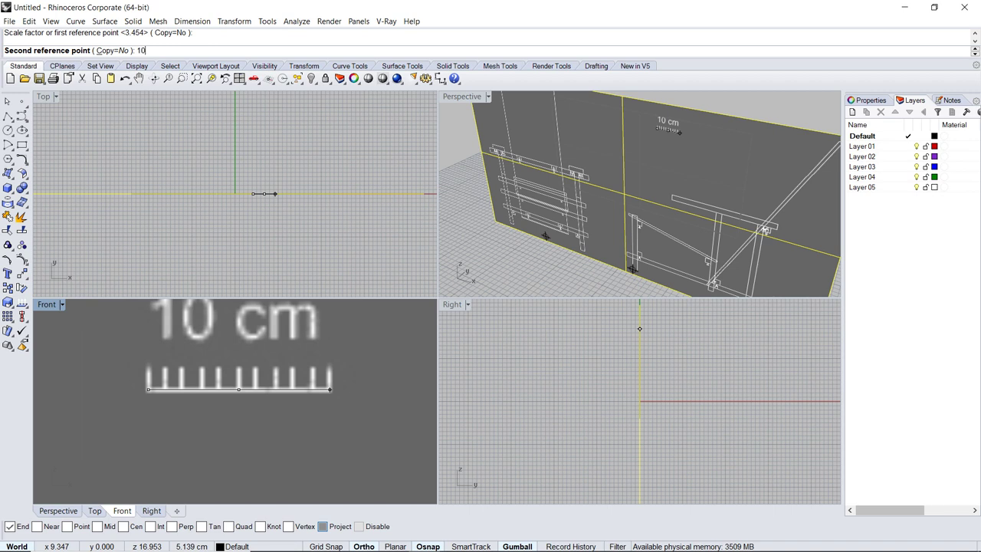
pyautogui.press('Return')
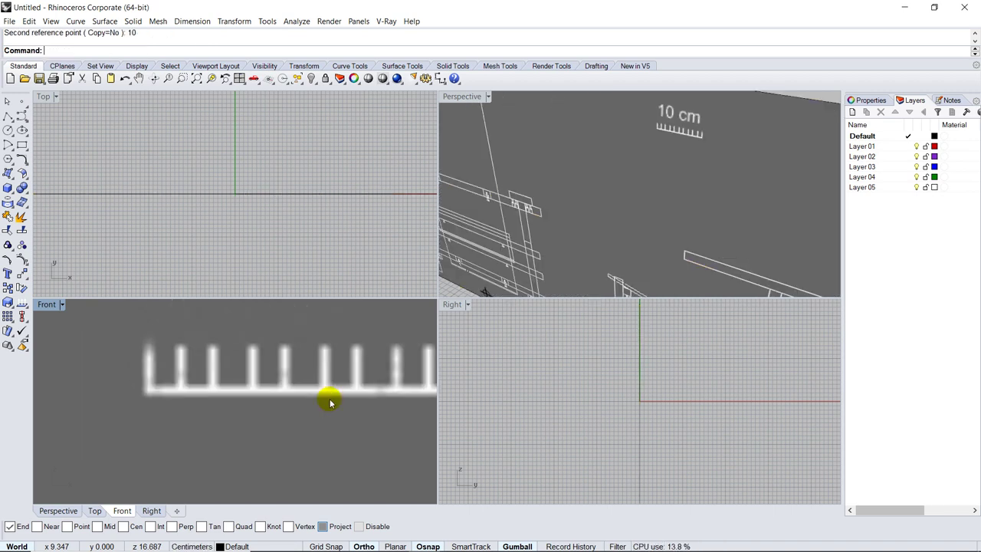
# - Examine the scaled drawing in the Front view, from the 10 cm scale bar to the crosshair markers beneath the chair views
pyautogui.scroll(-2, 184, 391)
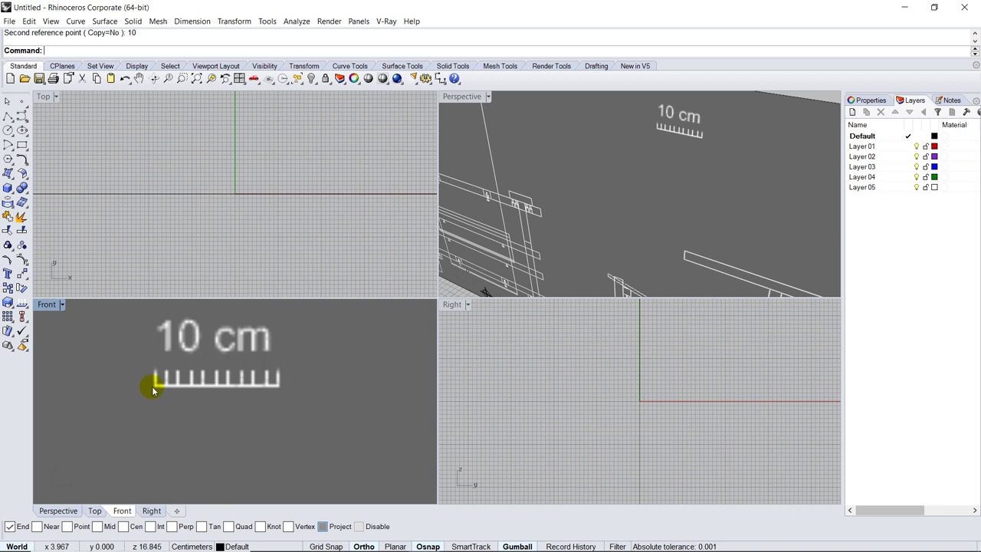
pyautogui.scroll(-3, 296, 355)
pyautogui.scroll(-4, 260, 339)
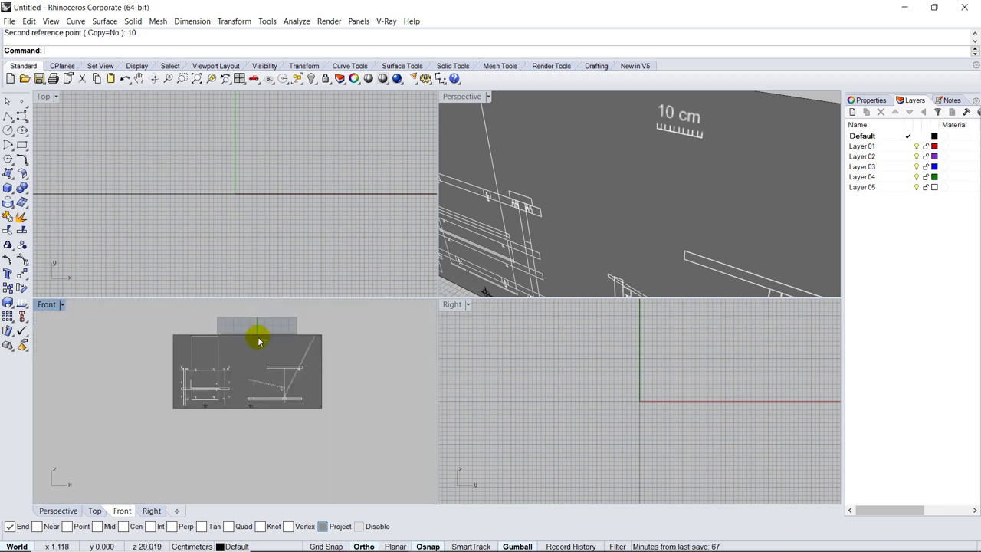
pyautogui.scroll(1, 241, 373)
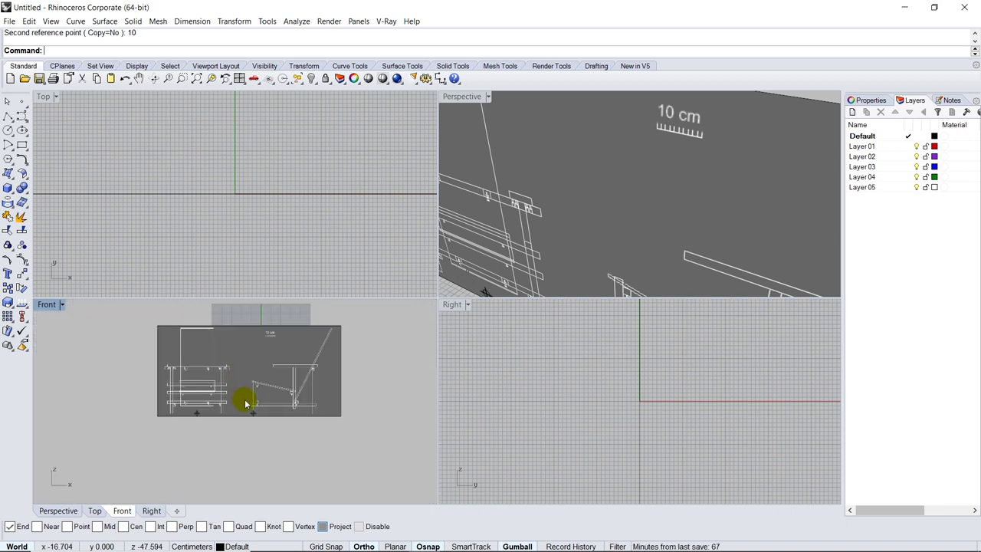
pyautogui.scroll(1, 288, 389)
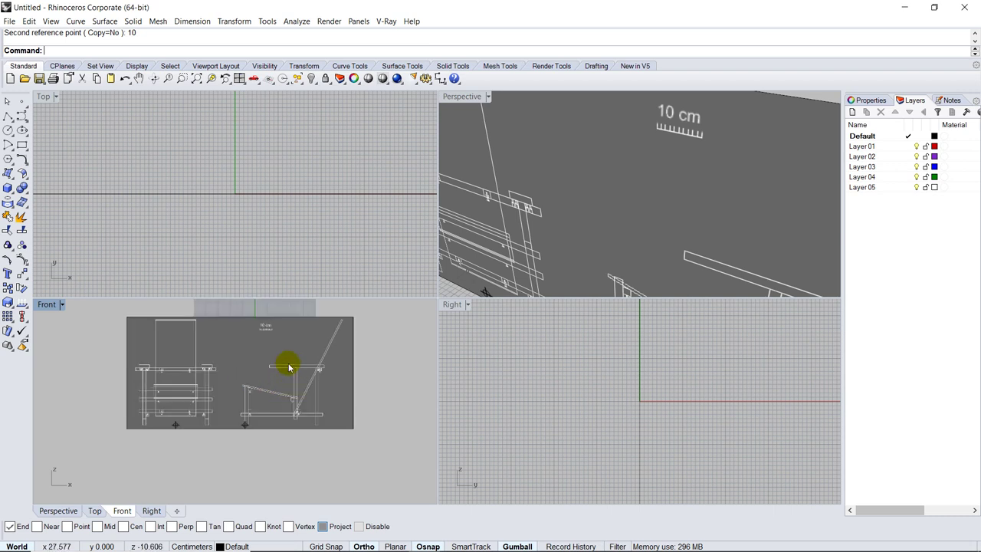
pyautogui.moveTo(273, 397); pyautogui.dragTo(227, 422, button='right')
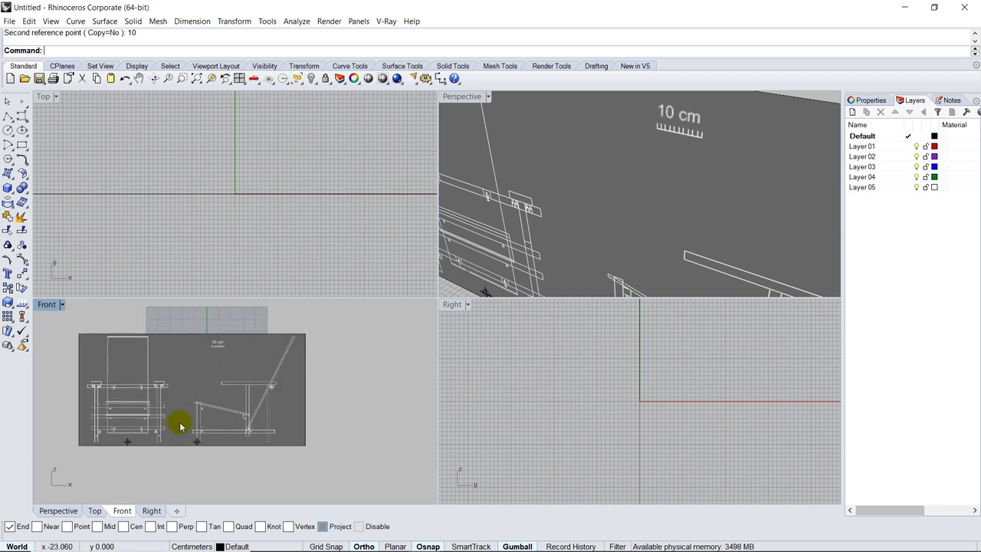
pyautogui.scroll(5, 201, 440)
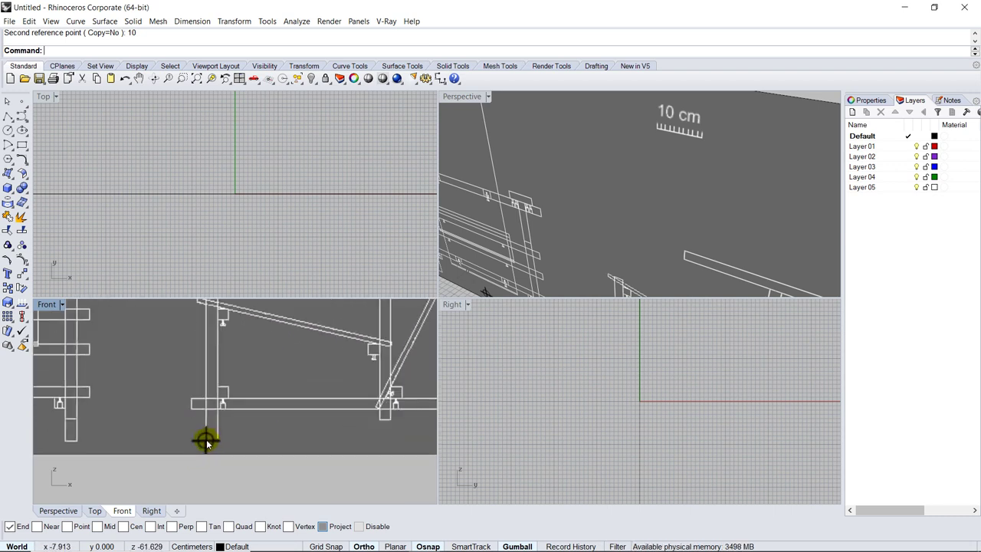
pyautogui.scroll(-2, 206, 443)
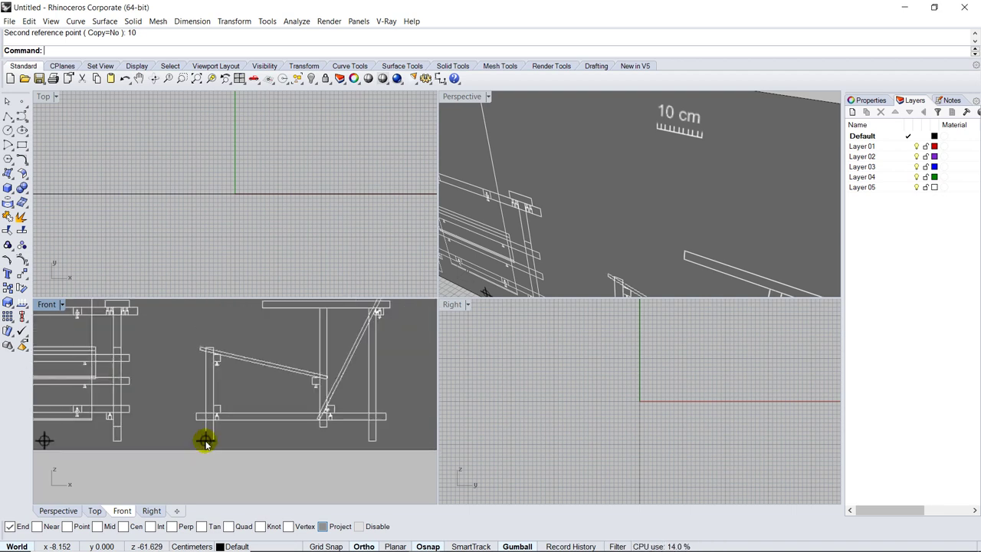
pyautogui.scroll(-3, 205, 444)
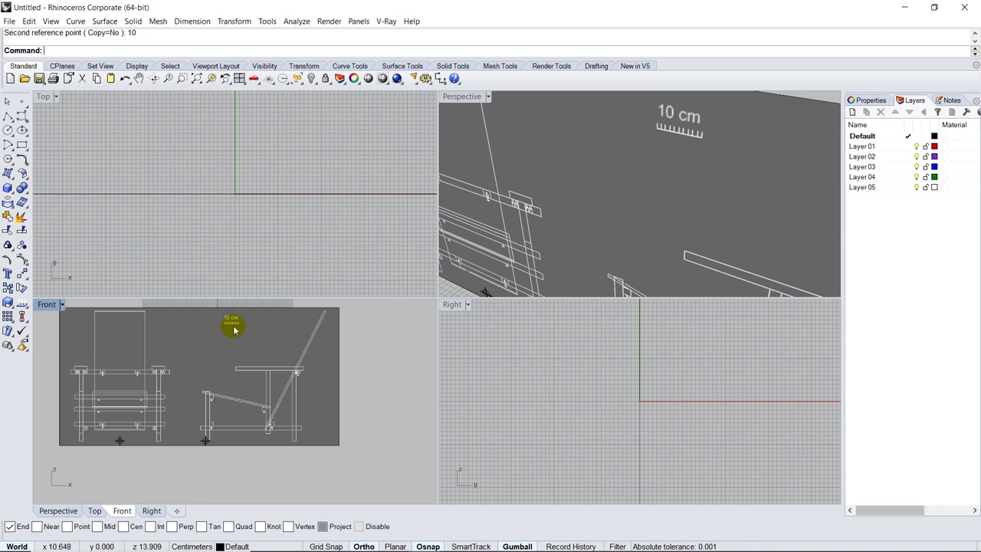
# - Move the picture frame from the crosshair marker at the foot of the chair's side view to the origin 0,0
pyautogui.click(232, 21)
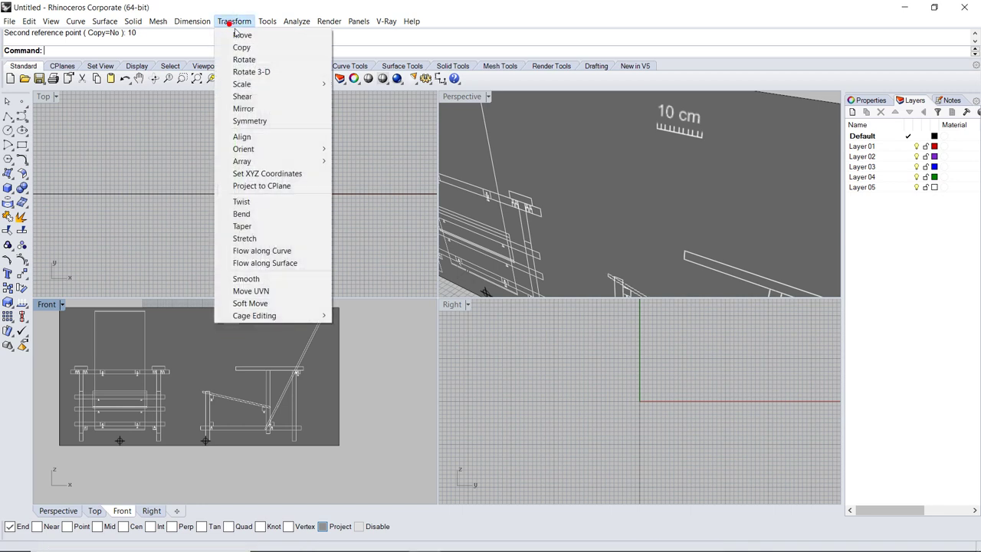
pyautogui.click(237, 36)
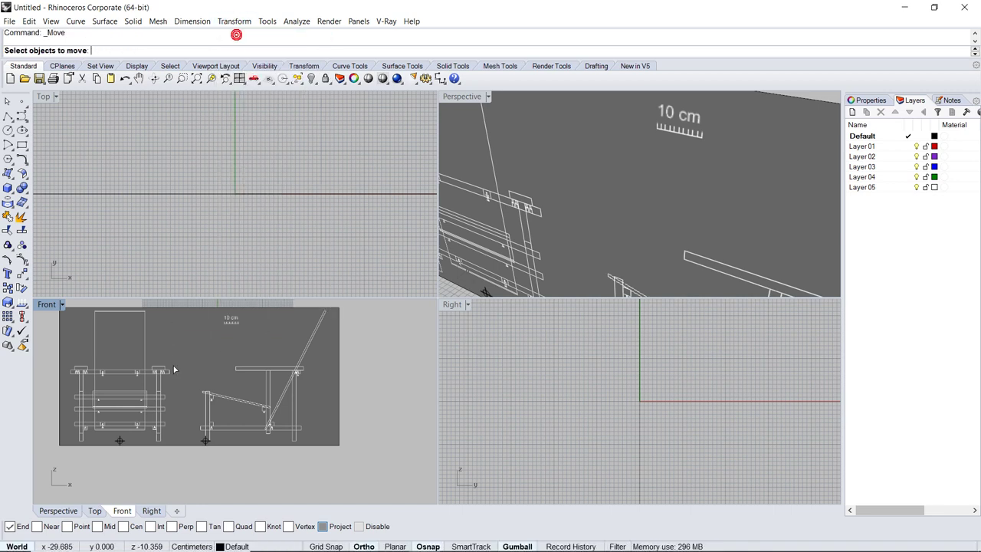
pyautogui.click(190, 440)
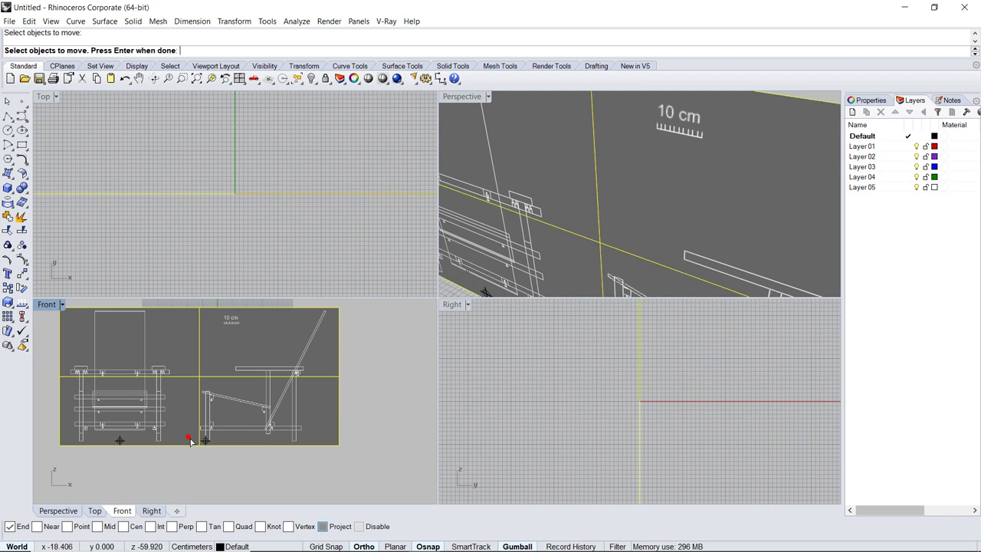
pyautogui.press('Return')
pyautogui.scroll(6, 191, 439)
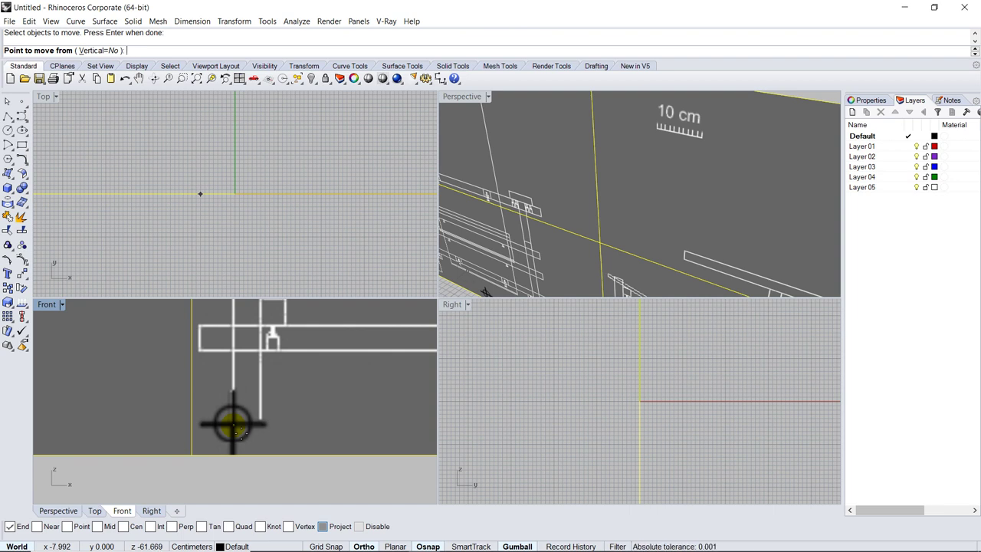
pyautogui.click(234, 425)
pyautogui.scroll(-6, 222, 420)
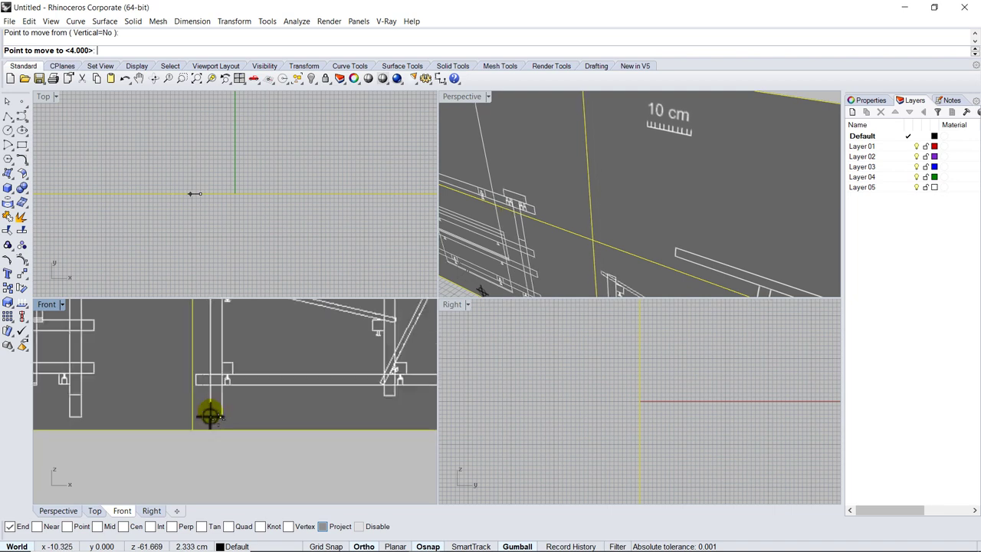
pyautogui.scroll(-4, 211, 414)
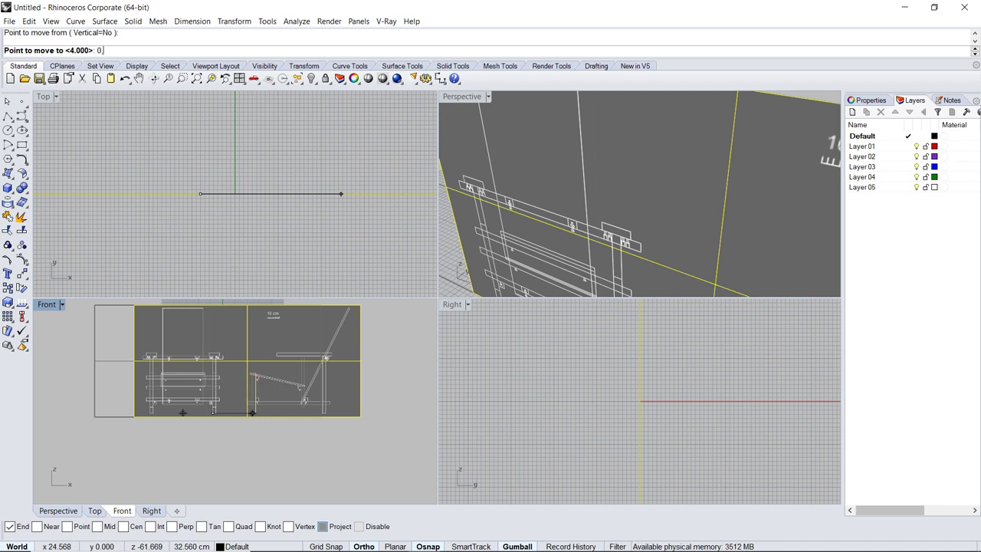
pyautogui.press('Return')
# - Check the moved picture frame's placement against the grid in the Front, Perspective and Right views
pyautogui.scroll(-5, 248, 423)
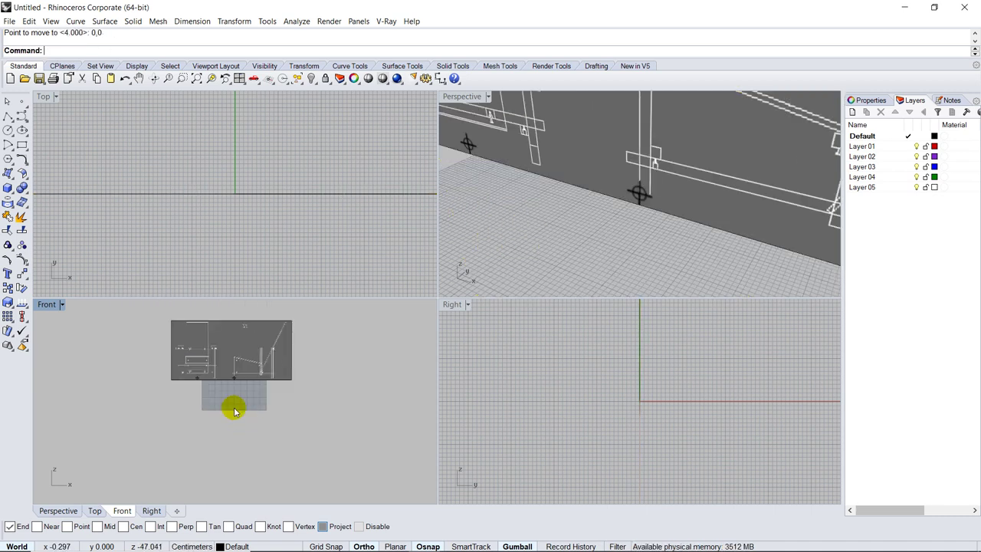
pyautogui.moveTo(225, 409); pyautogui.dragTo(259, 447, button='right')
pyautogui.moveTo(600, 162); pyautogui.dragTo(565, 212, button='right')
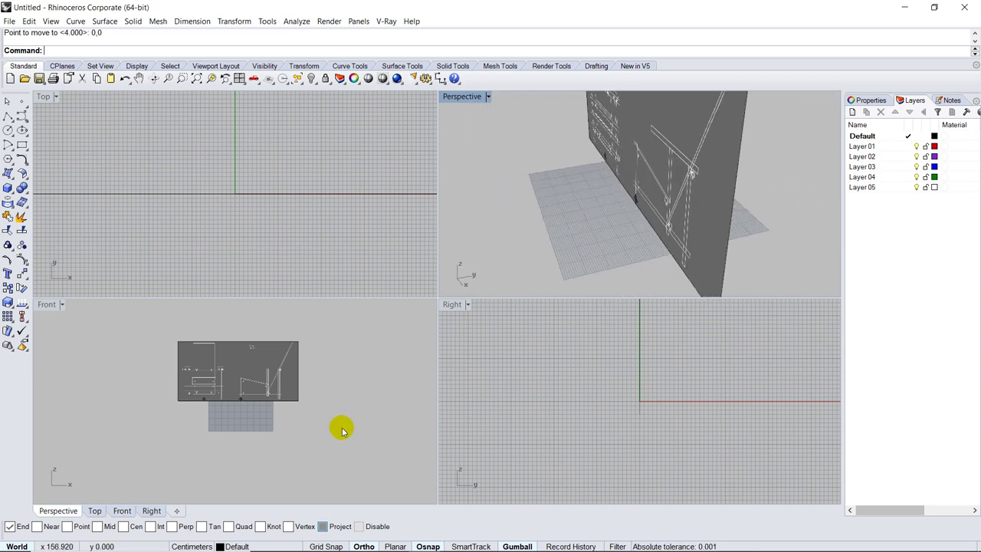
pyautogui.moveTo(342, 427); pyautogui.dragTo(311, 427, button='right')
pyautogui.scroll(-2, 306, 421)
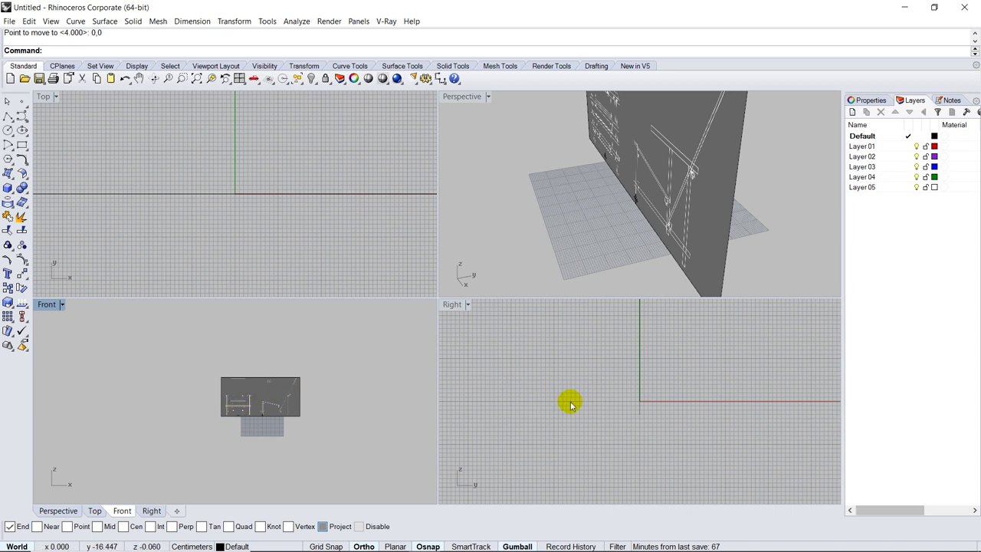
pyautogui.scroll(-3, 539, 424)
pyautogui.moveTo(591, 405); pyautogui.dragTo(618, 392, button='right')
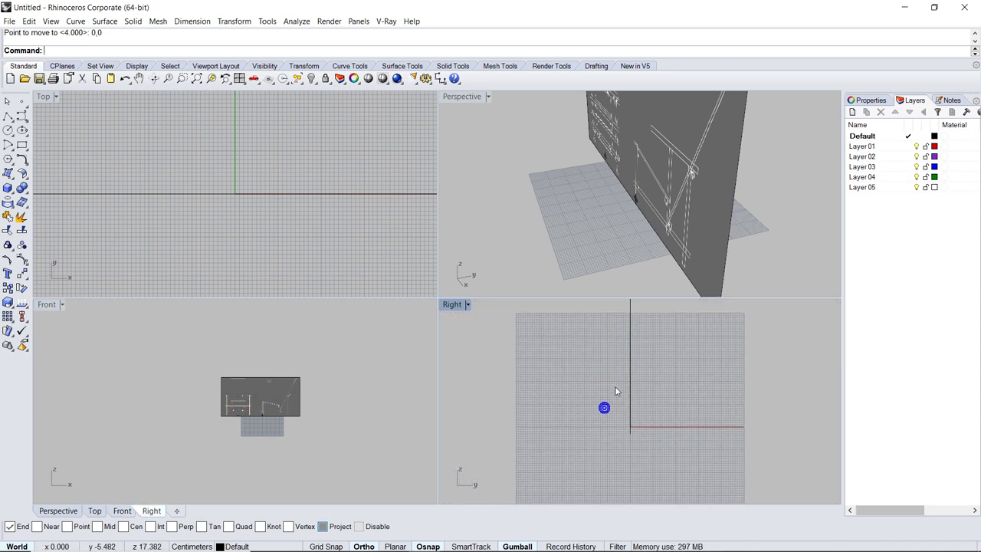
# - Rotate a copy of the picture frame by 90 degrees about 0,0 in the Top view with Copy set to Yes
pyautogui.click(297, 385)
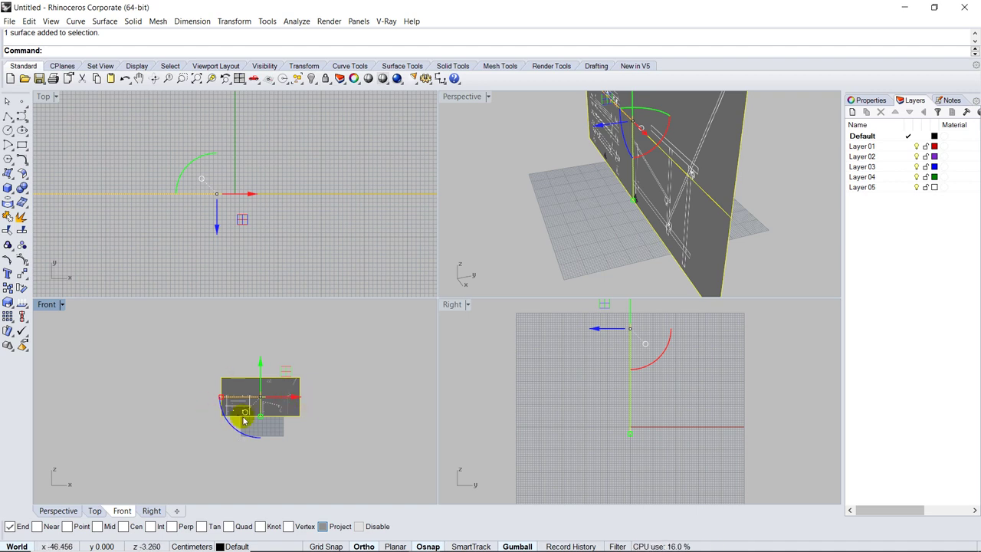
pyautogui.click(228, 22)
pyautogui.click(244, 59)
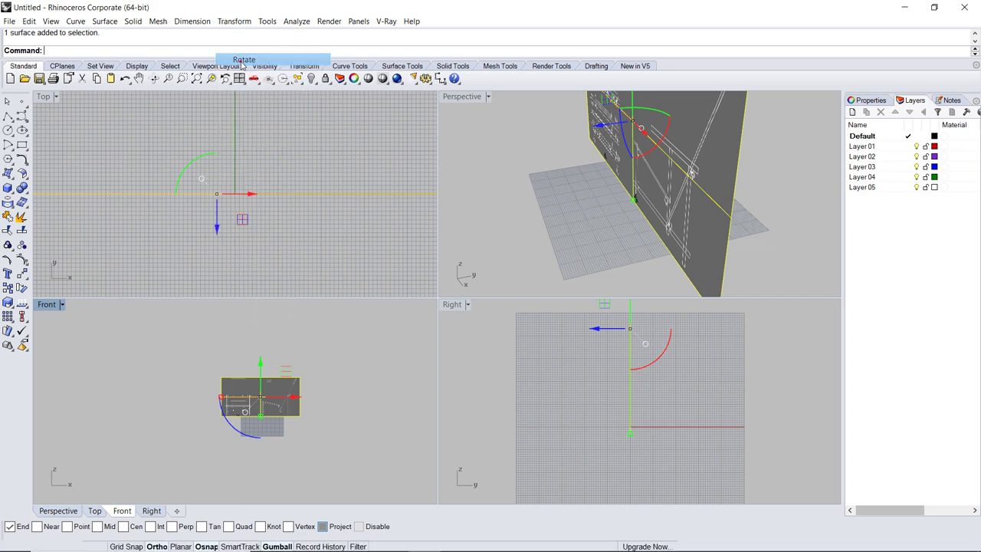
pyautogui.moveTo(243, 199); pyautogui.dragTo(223, 167, button='right')
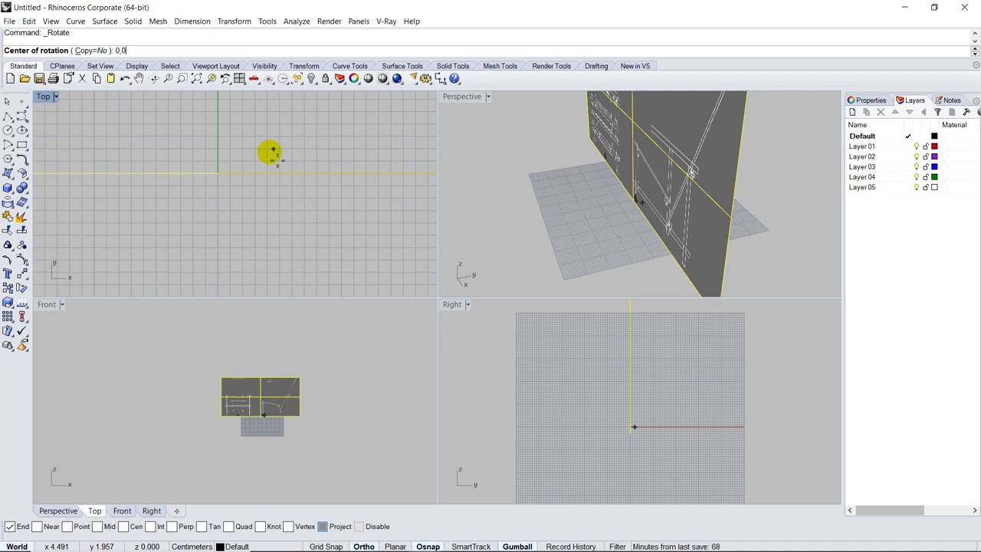
pyautogui.write('0,0')
pyautogui.press('Return')
pyautogui.scroll(-5, 222, 192)
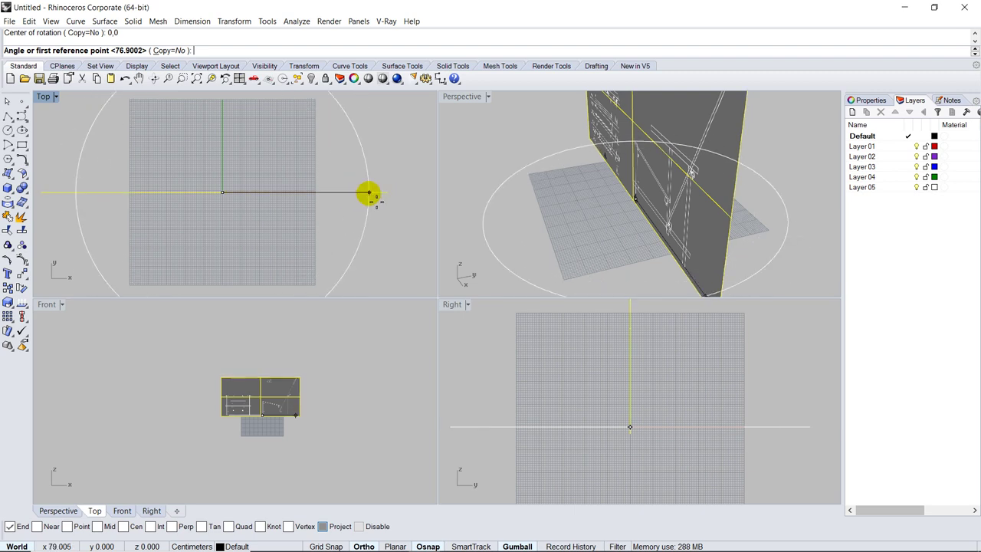
pyautogui.click(369, 192)
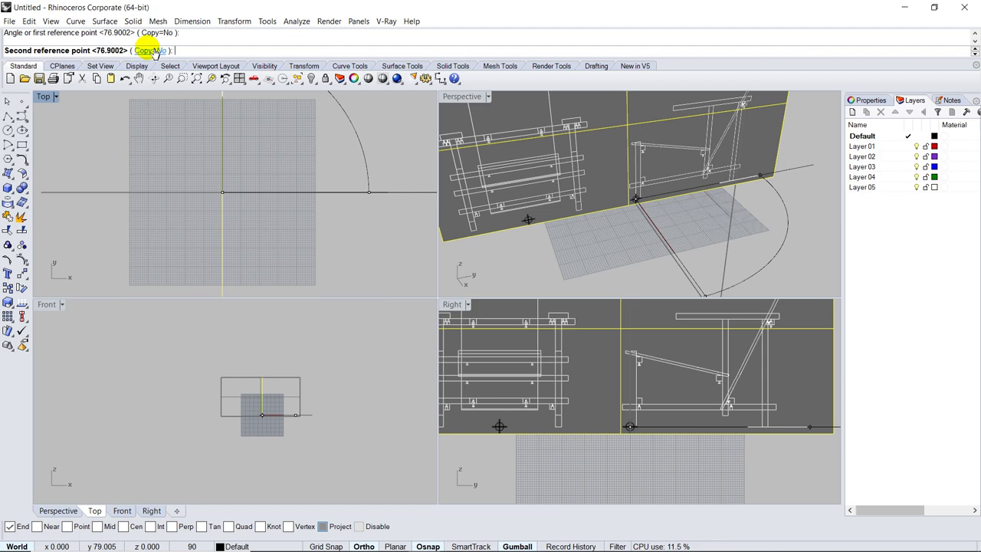
pyautogui.click(151, 51)
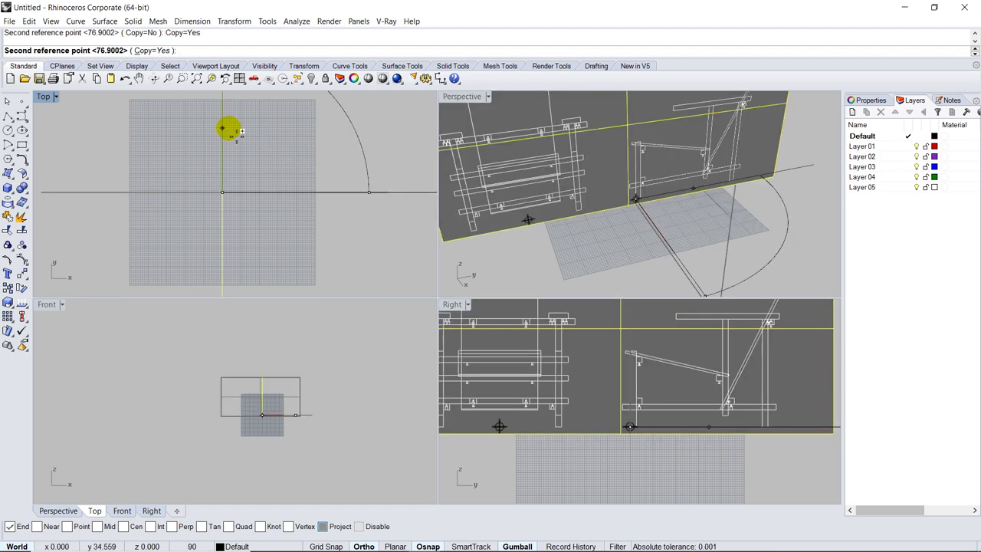
pyautogui.scroll(-3, 230, 130)
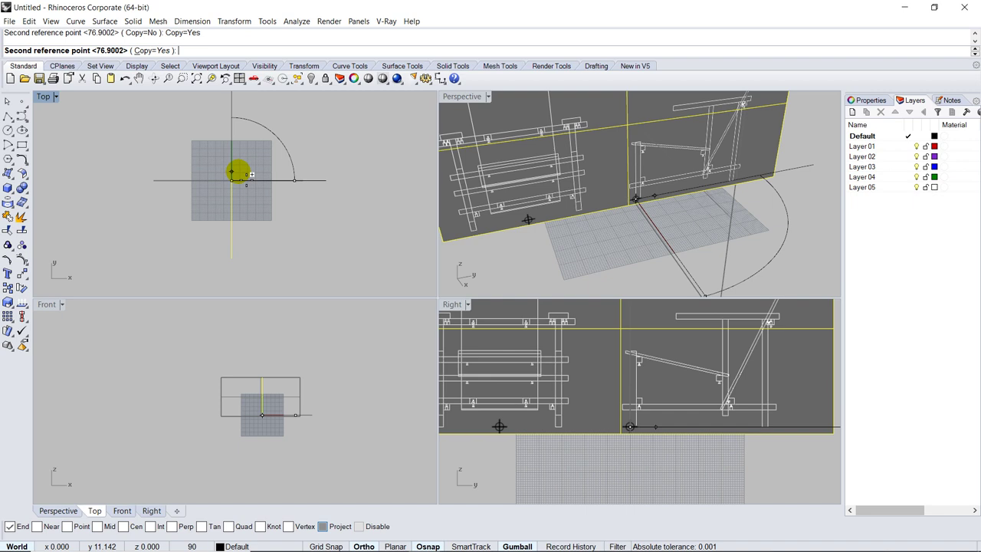
pyautogui.click(231, 119)
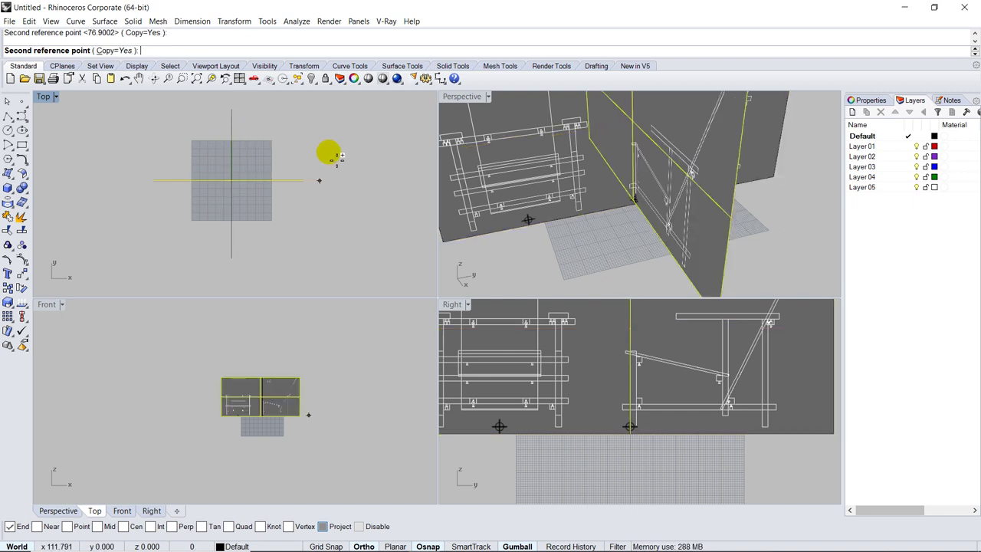
pyautogui.rightClick(635, 248)
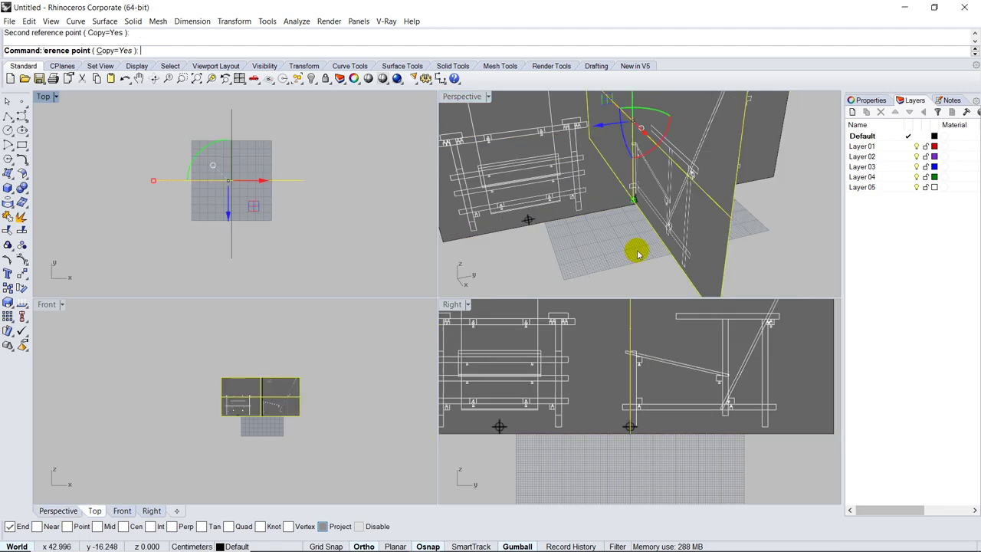
# - Select both crossed picture frames, set their material transparency to about 68%, and return to their object properties
pyautogui.scroll(-5, 591, 244)
pyautogui.scroll(5, 621, 237)
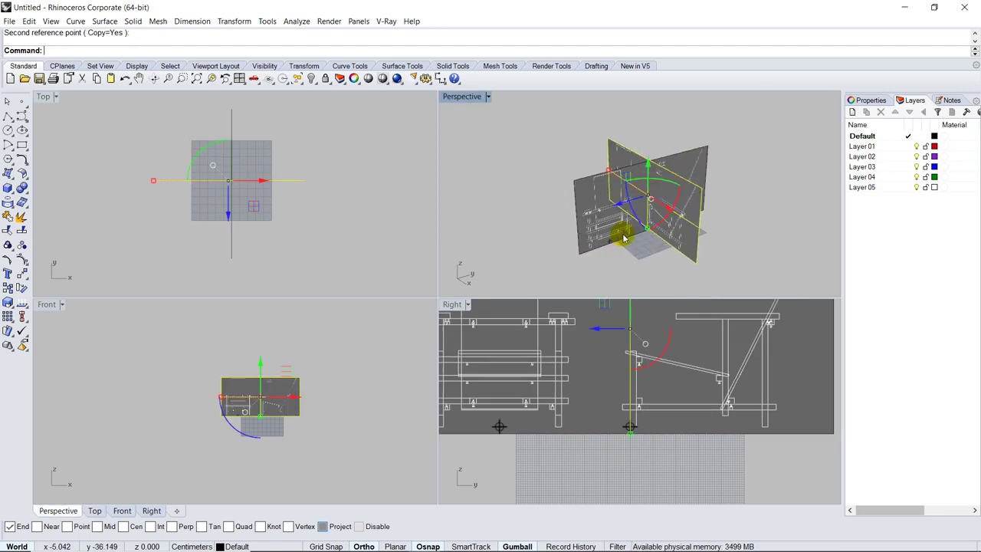
pyautogui.click(636, 263)
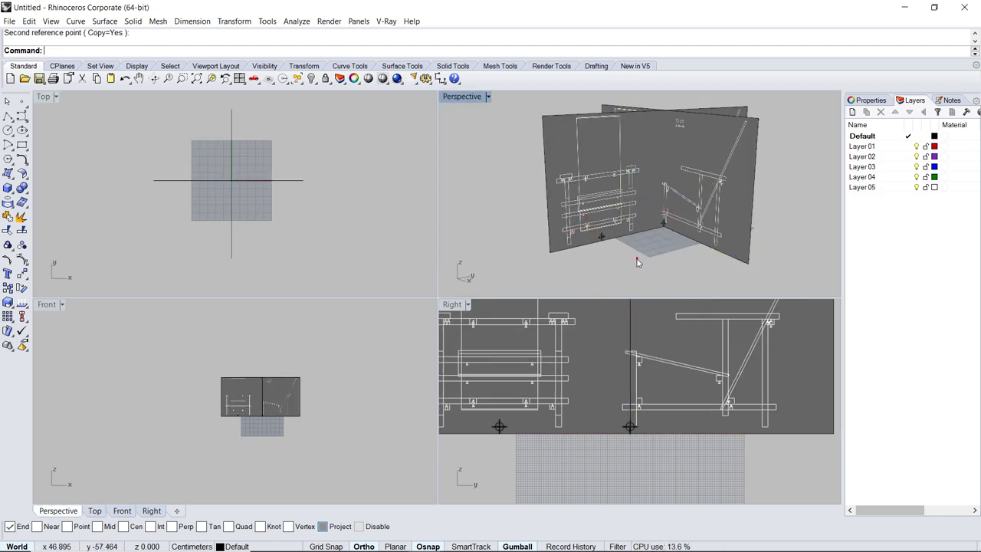
pyautogui.moveTo(625, 265); pyautogui.dragTo(668, 154, button='right')
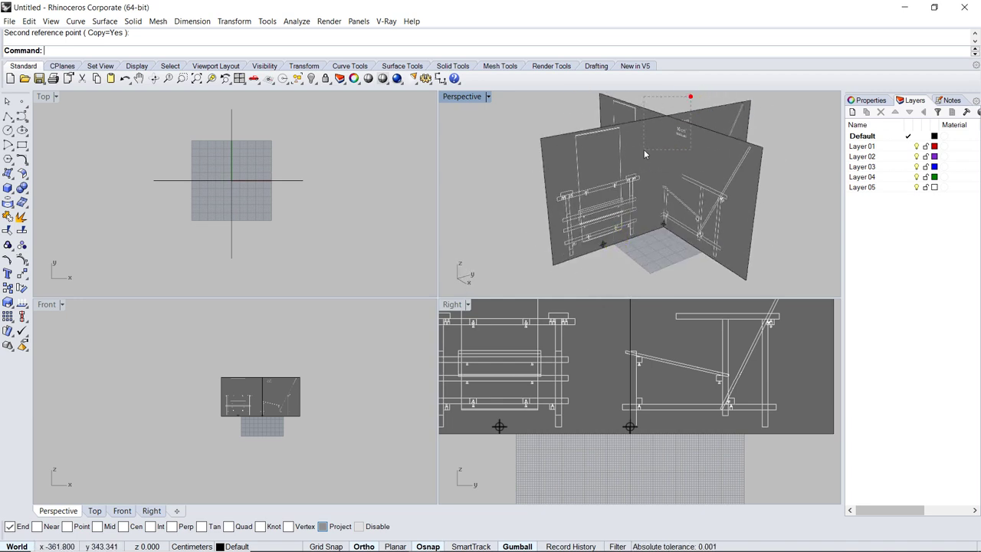
pyautogui.moveTo(644, 154); pyautogui.dragTo(644, 153)
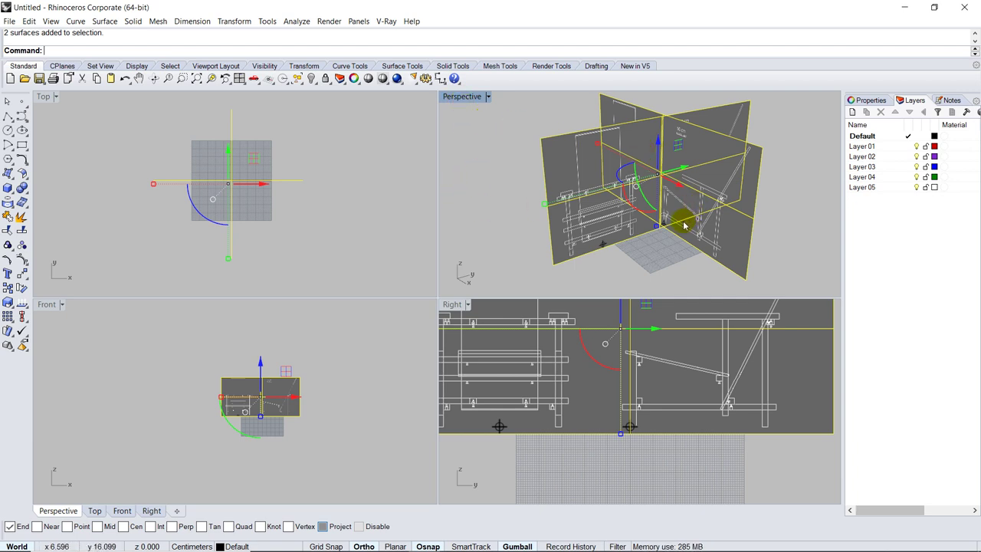
pyautogui.click(878, 102)
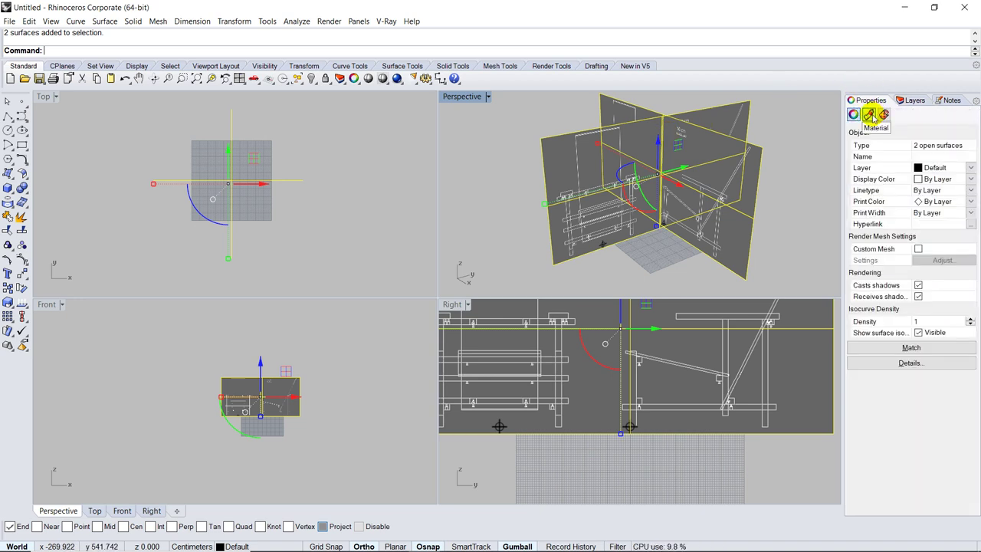
pyautogui.click(870, 114)
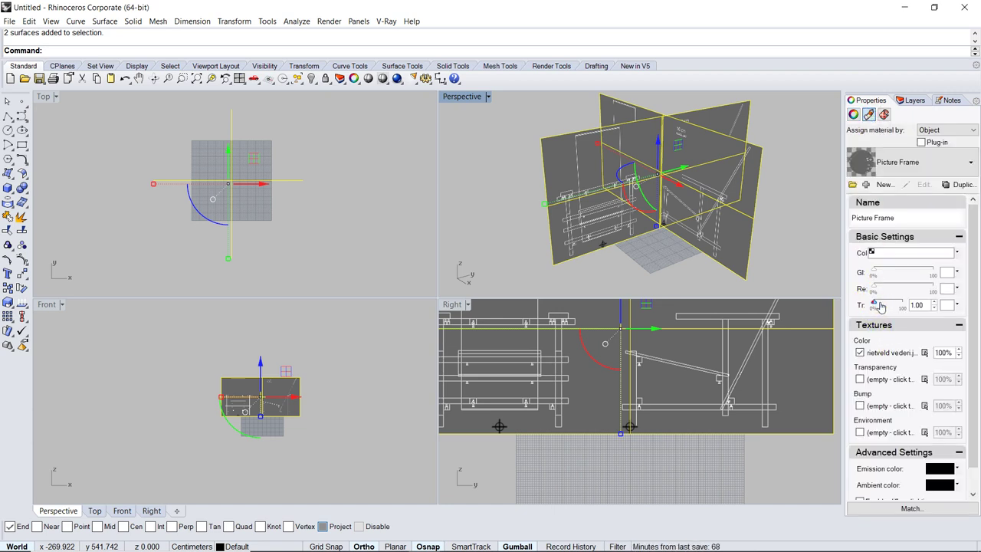
pyautogui.moveTo(891, 306); pyautogui.dragTo(898, 306)
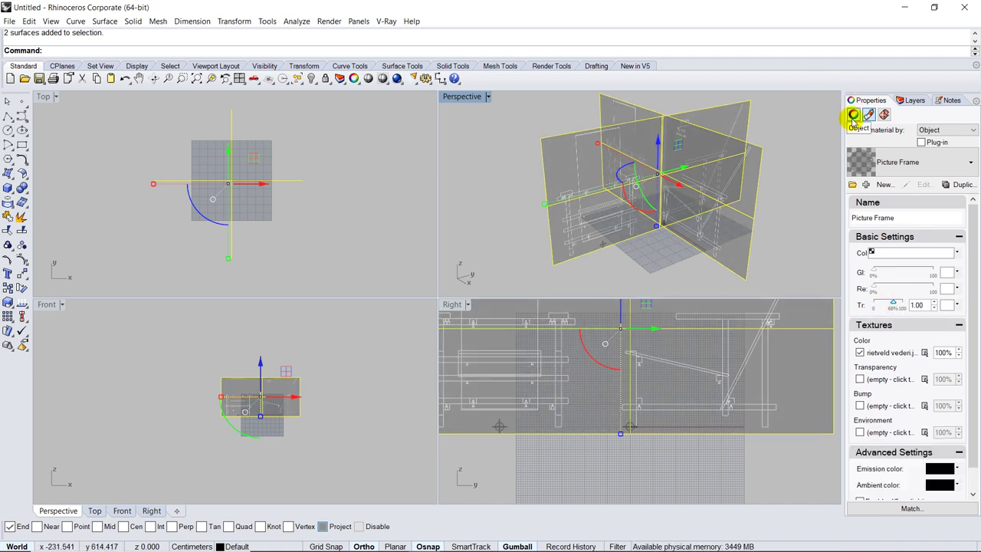
pyautogui.click(854, 116)
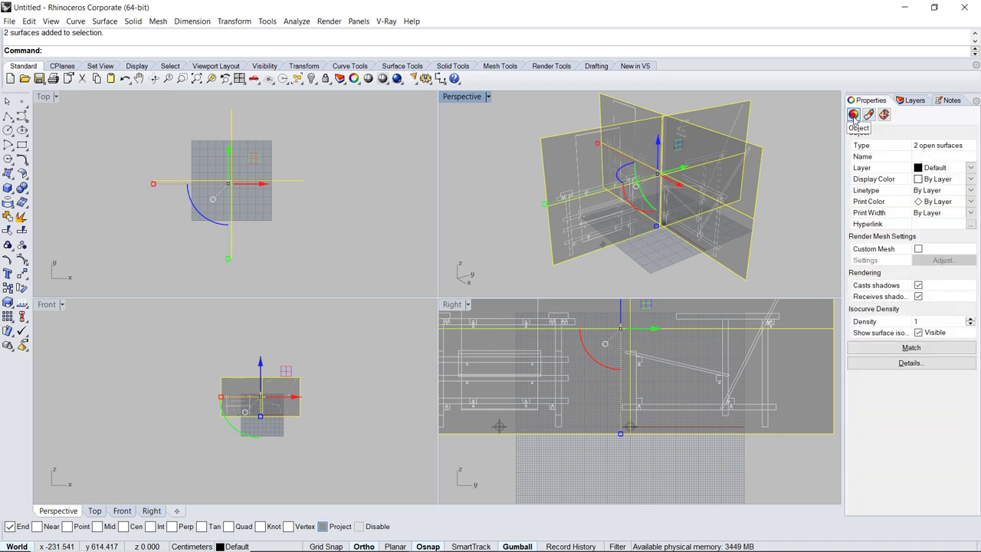
# - Hide the surface isocurves on both crossed picture frames and deselect them
pyautogui.click(919, 333)
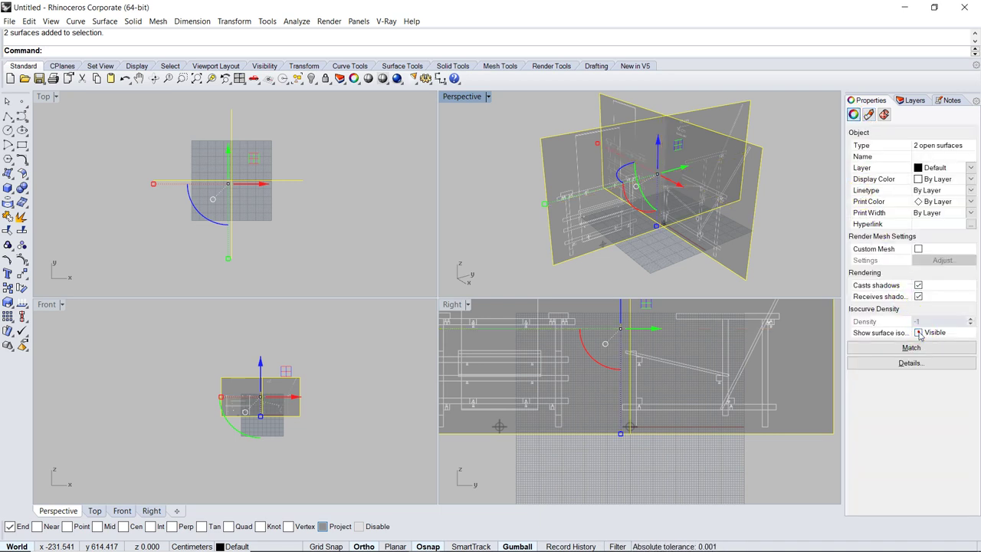
pyautogui.scroll(-4, 626, 247)
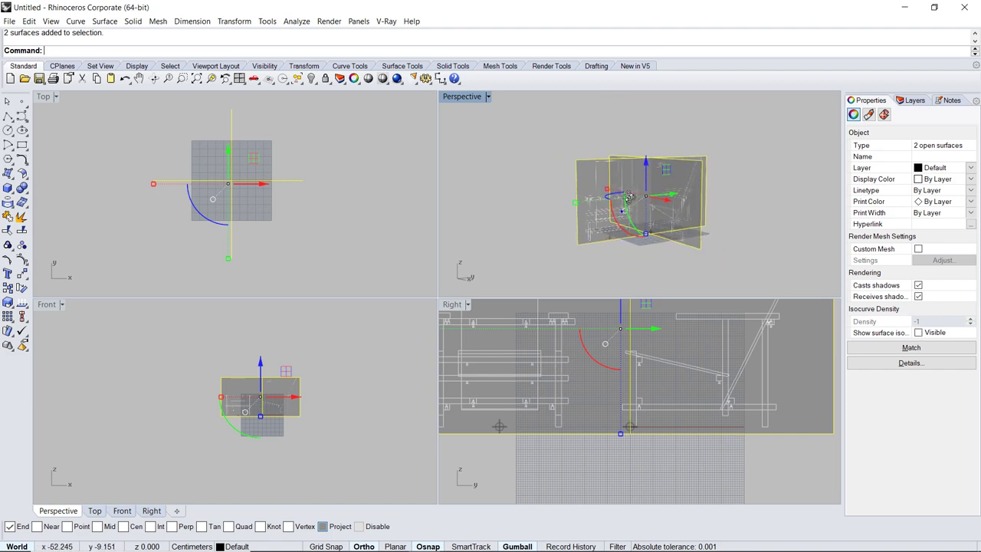
pyautogui.click(511, 226)
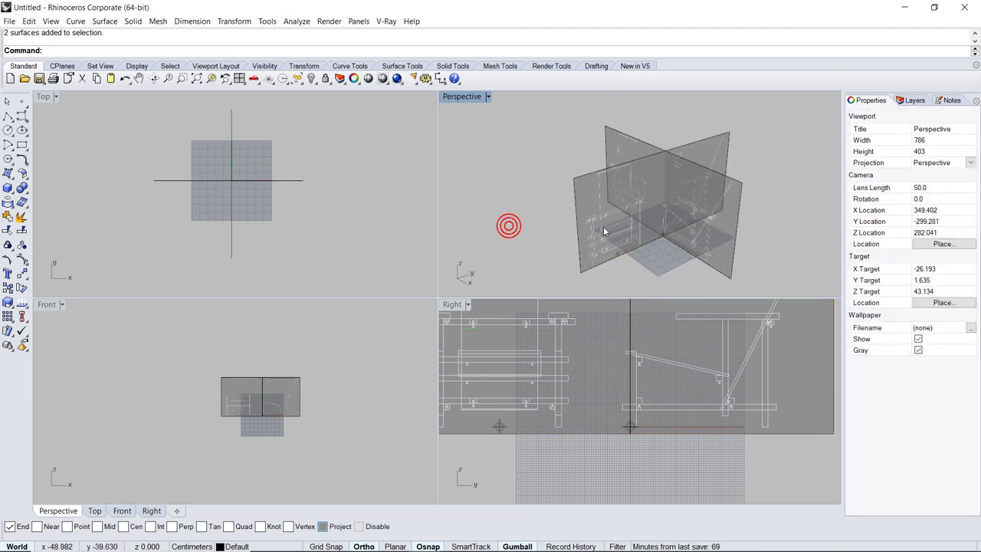
pyautogui.scroll(5, 674, 245)
pyautogui.moveTo(679, 250); pyautogui.dragTo(671, 231, button='right')
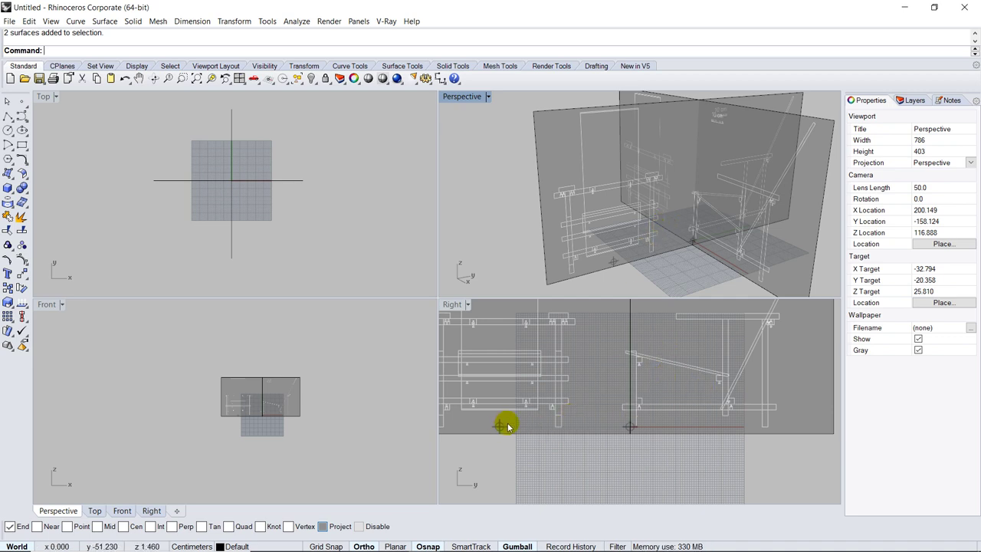
# - Move the Right-view picture frame from the crosshair marker beneath the chair's front elevation to the origin 0,0
pyautogui.click(518, 432)
pyautogui.scroll(-2, 623, 438)
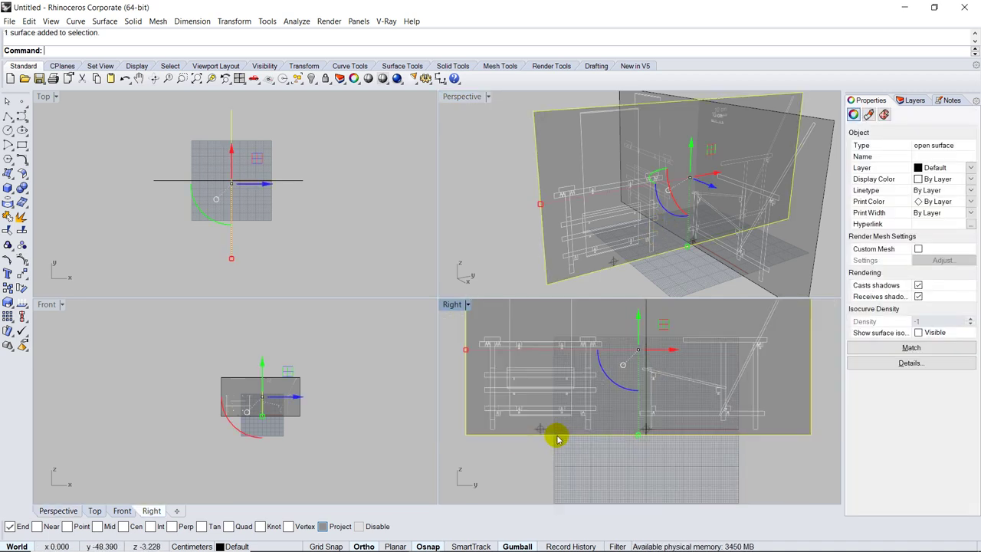
pyautogui.scroll(-1, 566, 427)
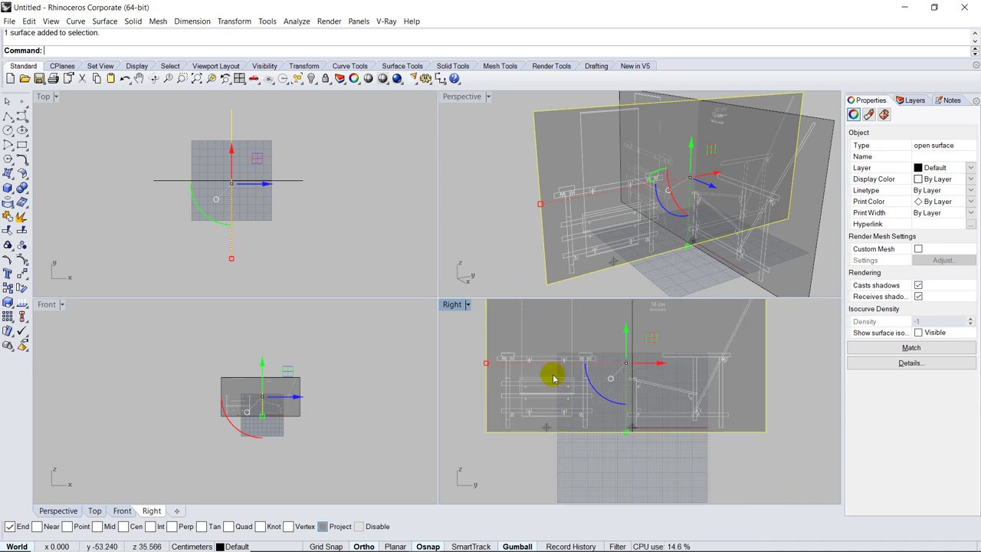
pyautogui.moveTo(553, 377); pyautogui.dragTo(567, 405, button='right')
pyautogui.click(554, 400)
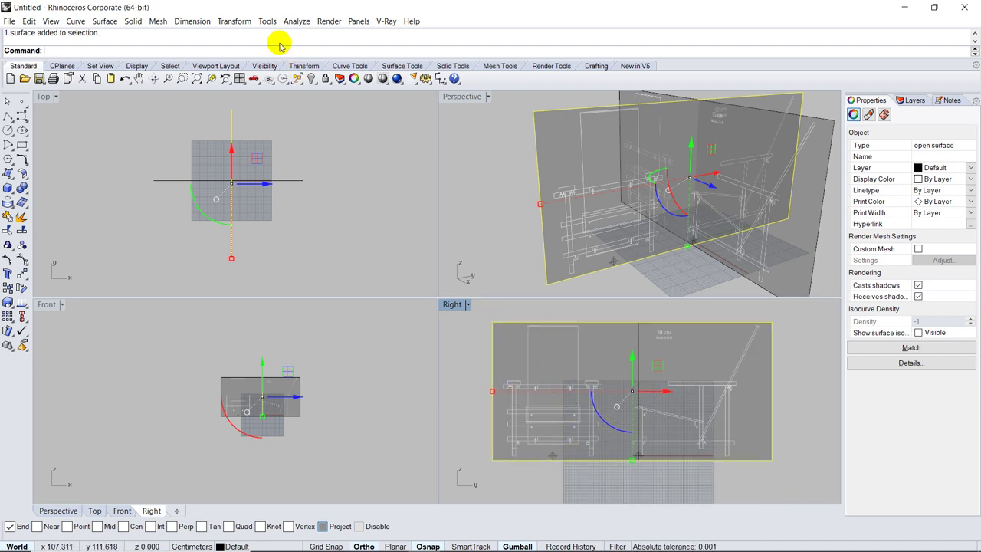
pyautogui.click(231, 22)
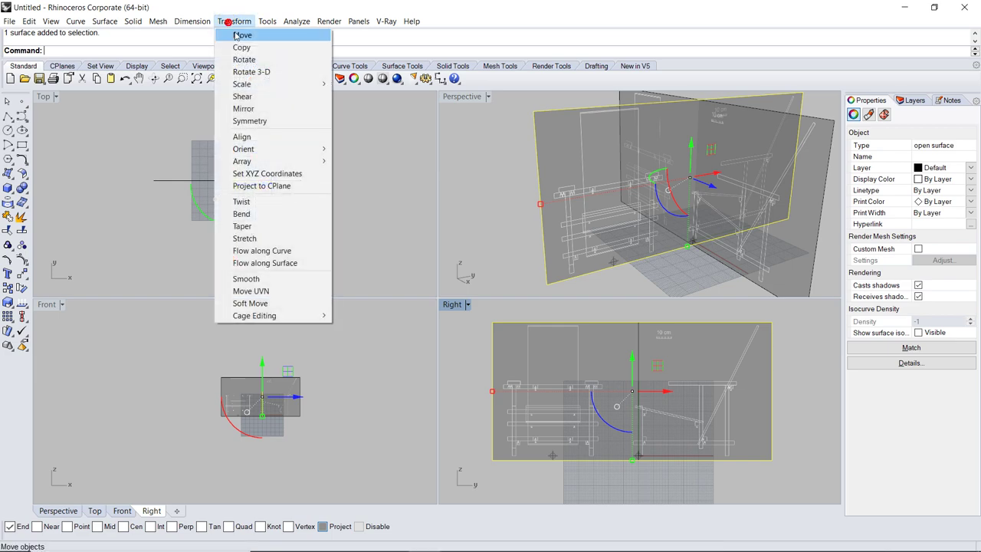
pyautogui.click(241, 36)
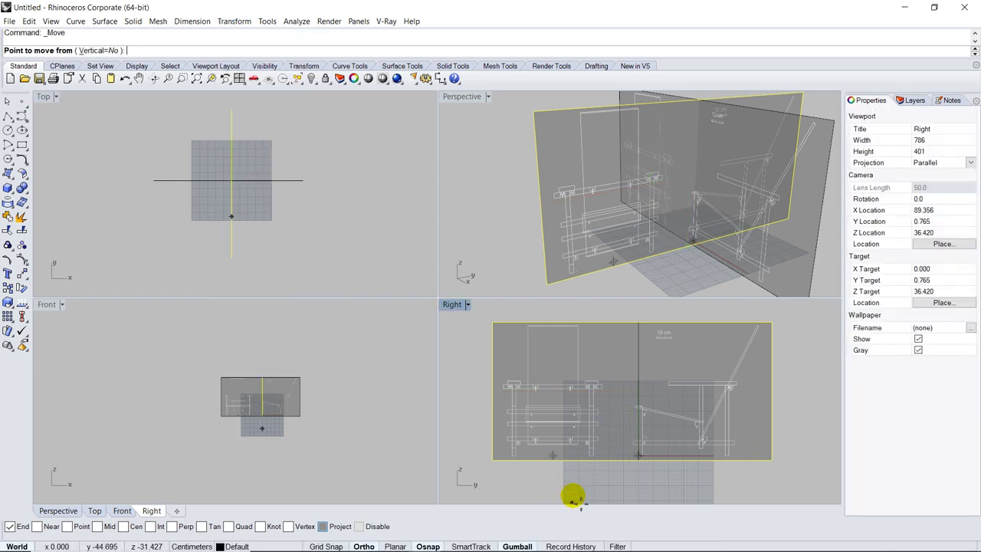
pyautogui.scroll(4, 562, 475)
pyautogui.scroll(3, 556, 467)
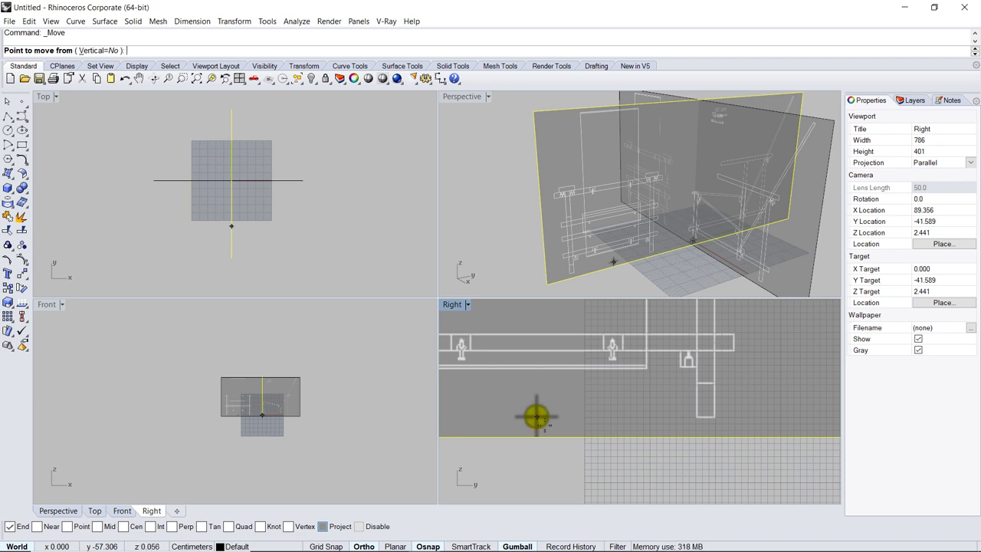
pyautogui.click(536, 417)
pyautogui.scroll(-3, 537, 417)
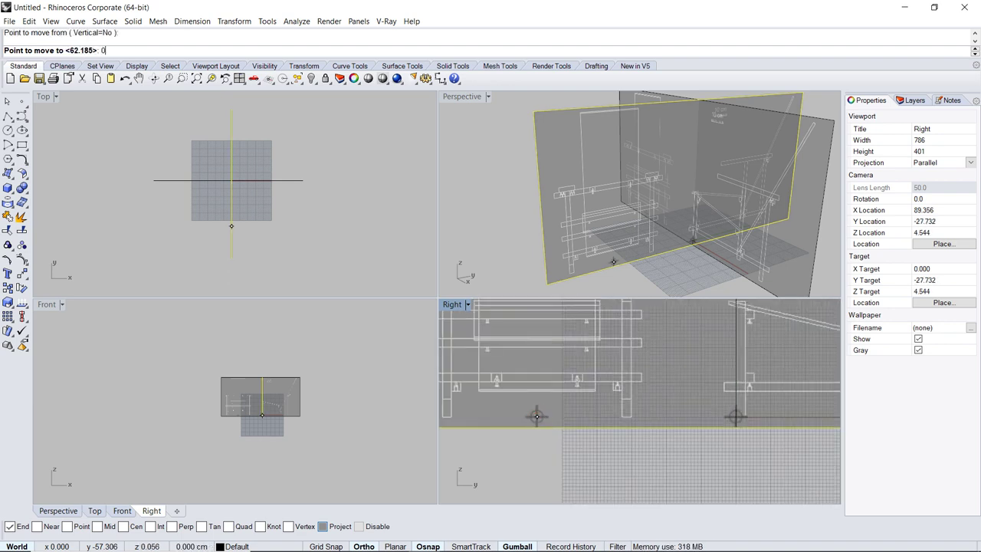
pyautogui.press('Return')
pyautogui.scroll(-3, 560, 417)
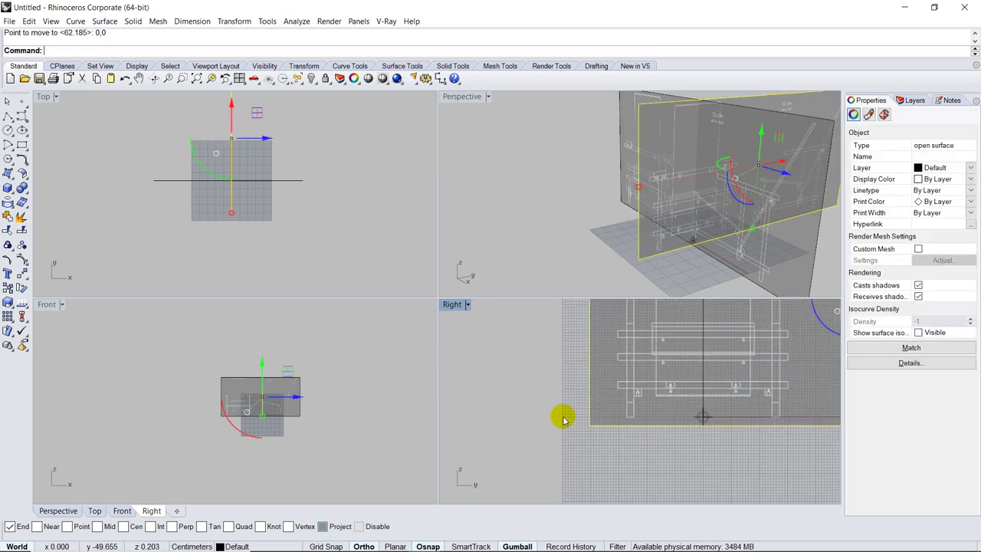
# - Check how the chair's side and front drawings line up with the origin in the Front, Right and Perspective views
pyautogui.scroll(3, 263, 422)
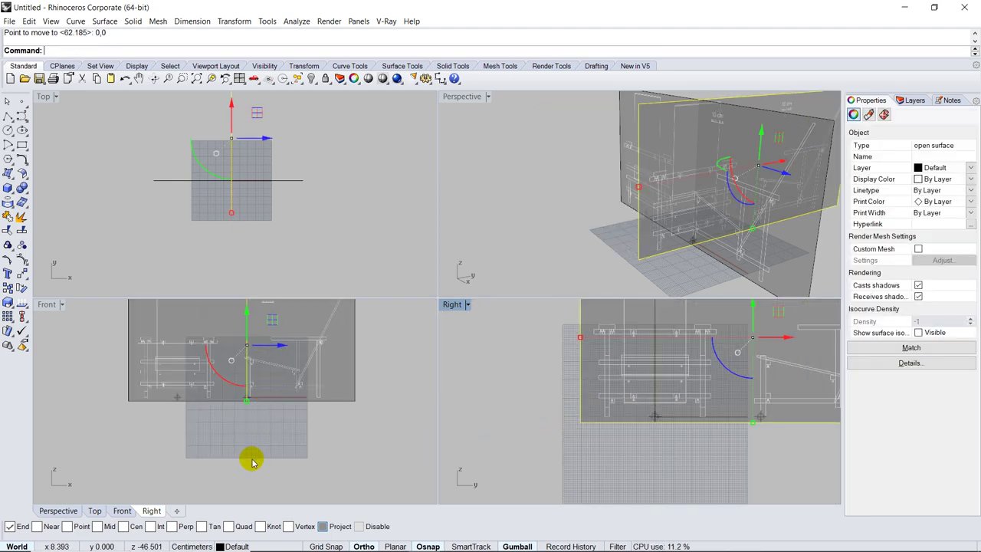
pyautogui.scroll(3, 254, 455)
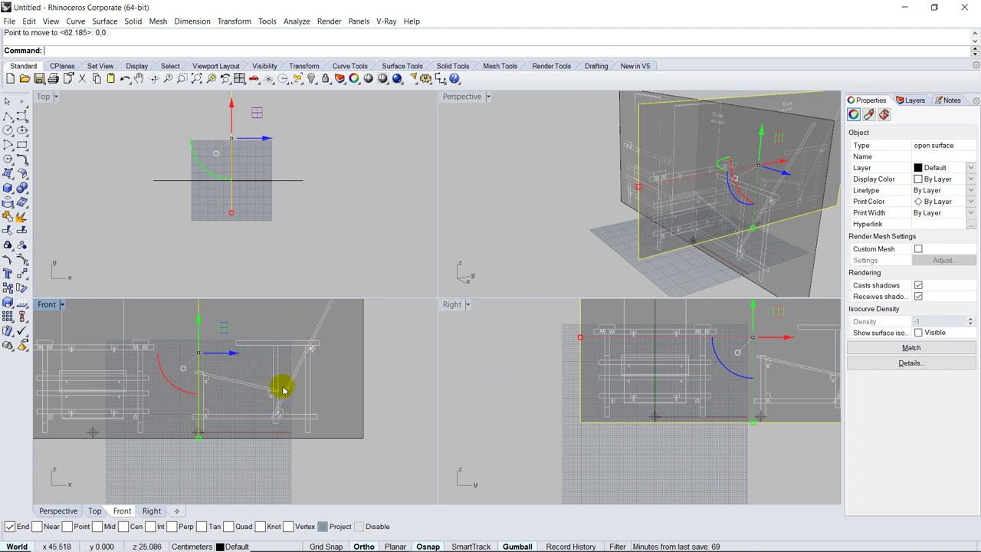
pyautogui.moveTo(247, 384); pyautogui.dragTo(250, 418, button='right')
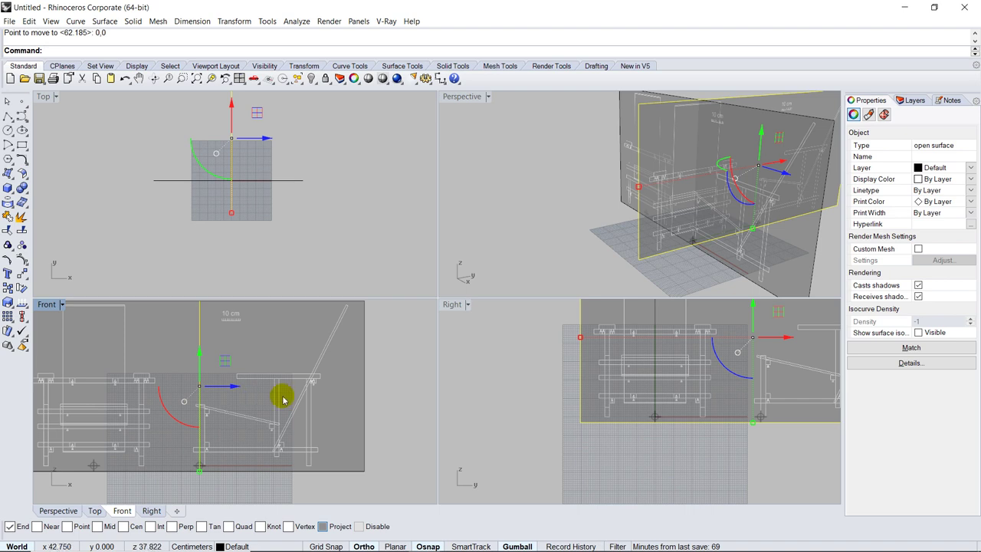
pyautogui.click(660, 414)
pyautogui.moveTo(607, 328); pyautogui.dragTo(651, 414, button='right')
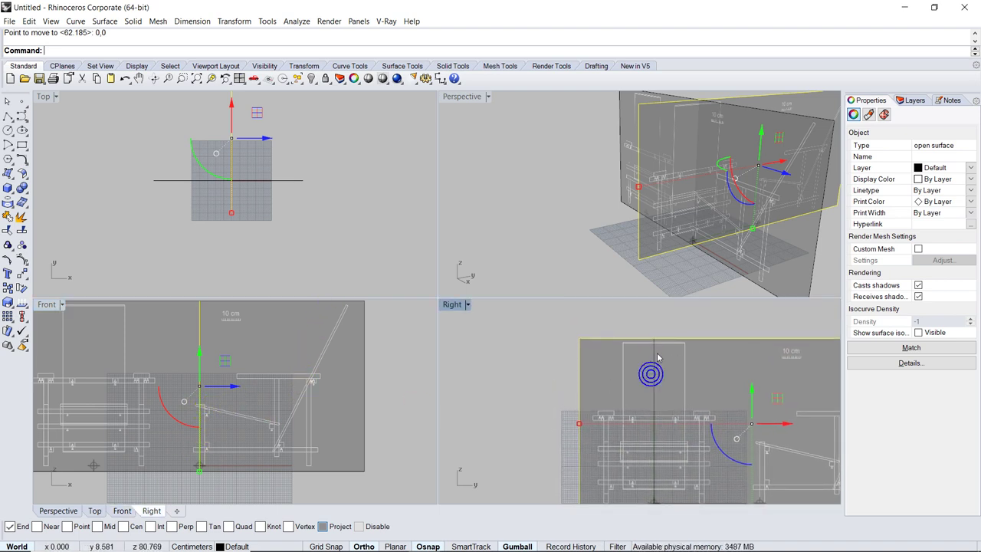
pyautogui.moveTo(658, 357); pyautogui.dragTo(630, 381, button='right')
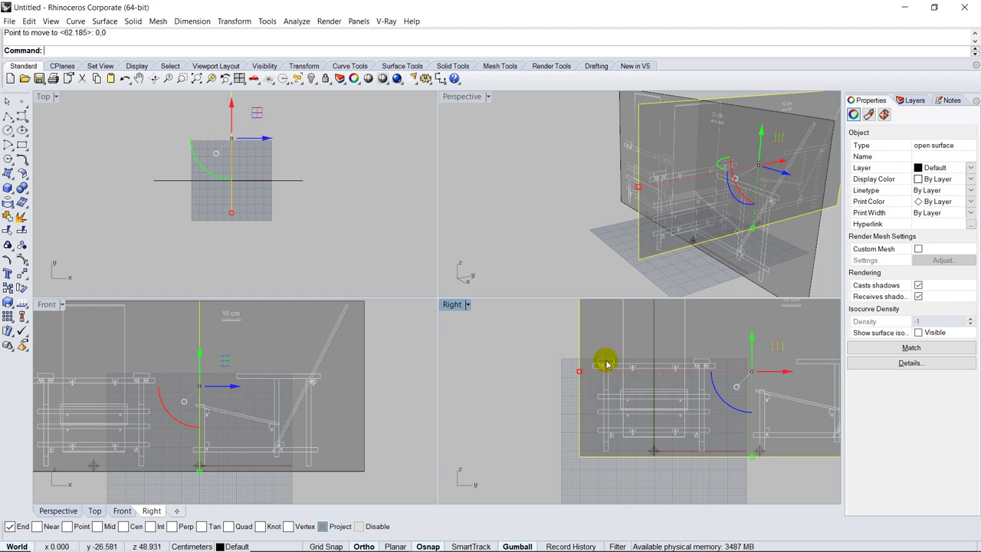
pyautogui.moveTo(538, 378); pyautogui.dragTo(544, 408, button='right')
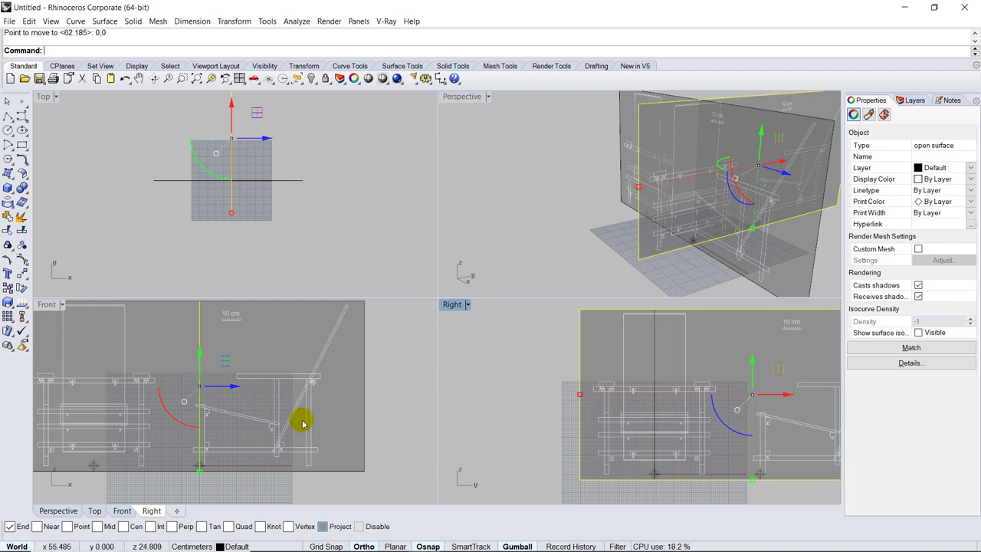
pyautogui.scroll(-4, 300, 414)
pyautogui.scroll(2, 316, 427)
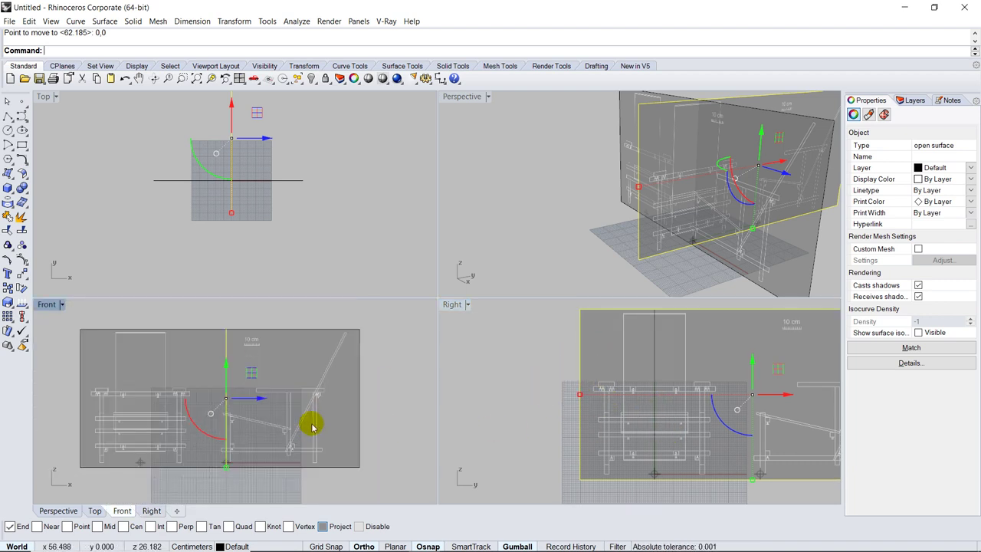
pyautogui.moveTo(639, 237); pyautogui.dragTo(620, 238, button='right')
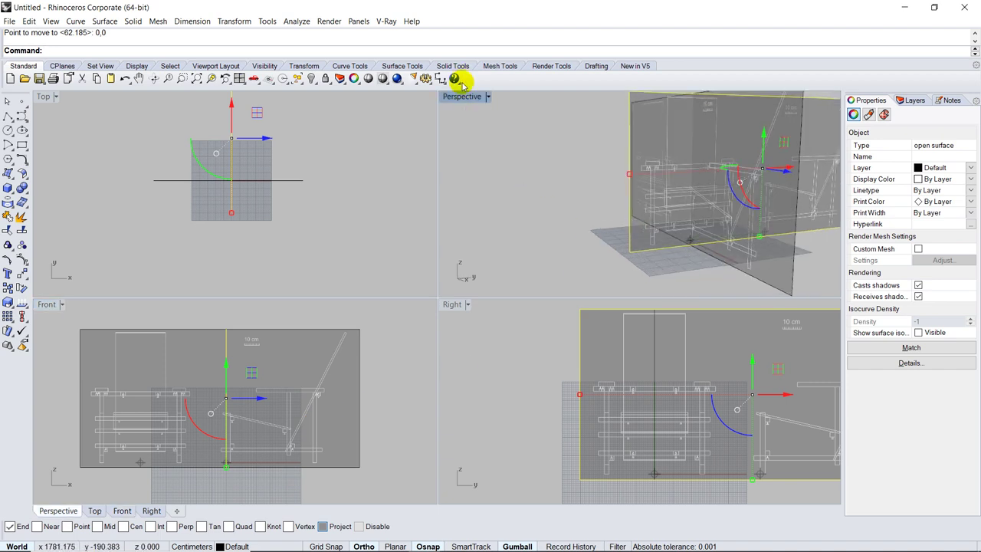
pyautogui.click(581, 195)
pyautogui.moveTo(580, 195); pyautogui.dragTo(642, 265, button='right')
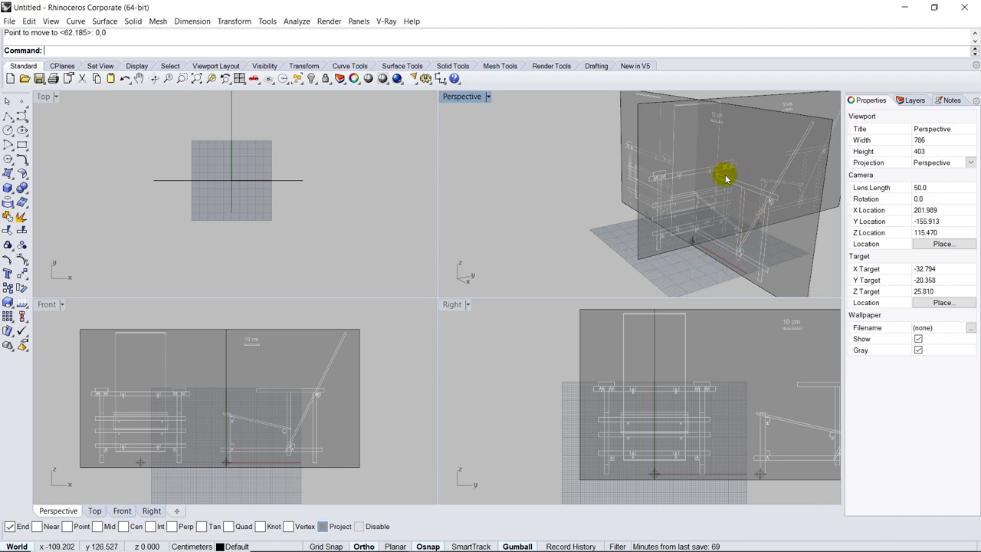
pyautogui.moveTo(694, 274); pyautogui.dragTo(696, 274, button='right')
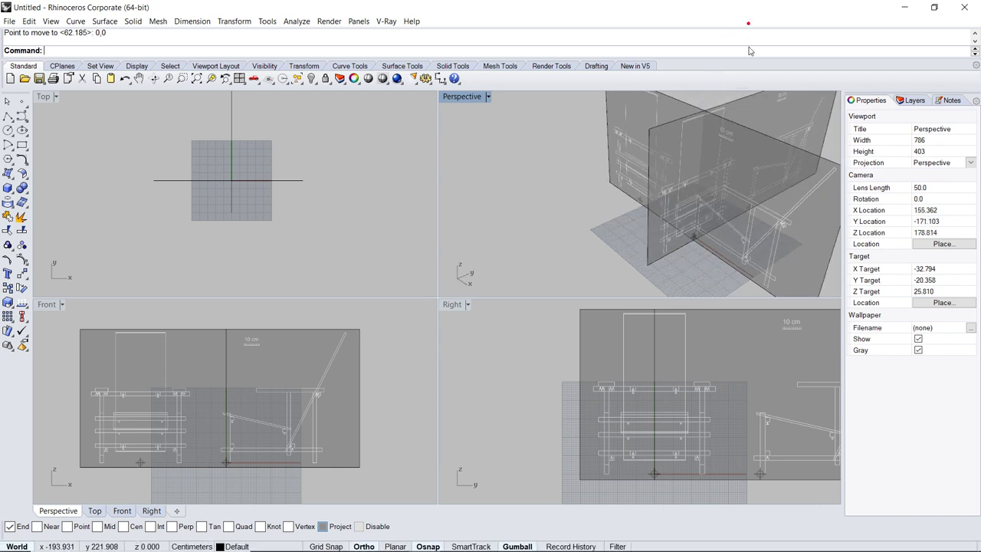
# - Move the Front-view picture frame back along the positive Y axis in the Top view, clear of the origin
pyautogui.click(780, 215)
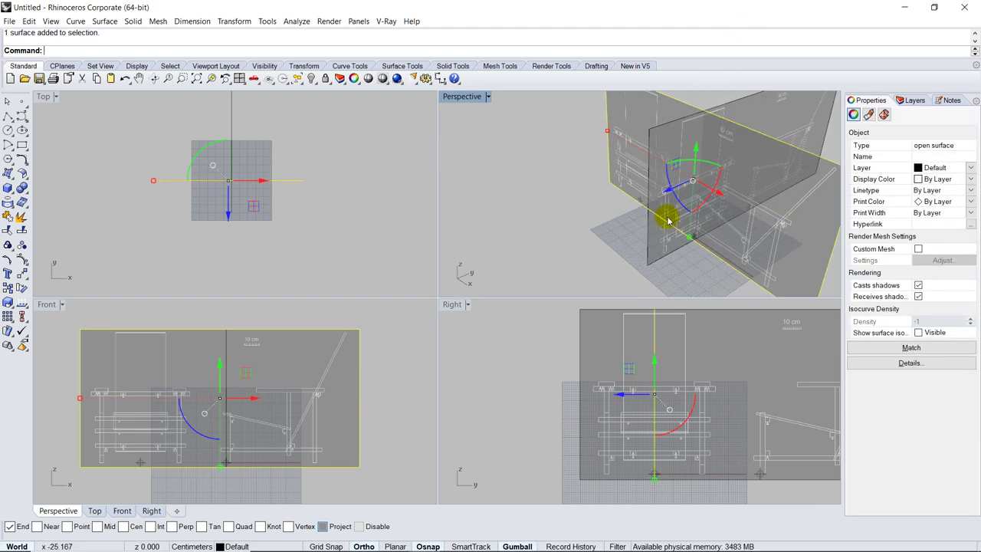
pyautogui.click(652, 235)
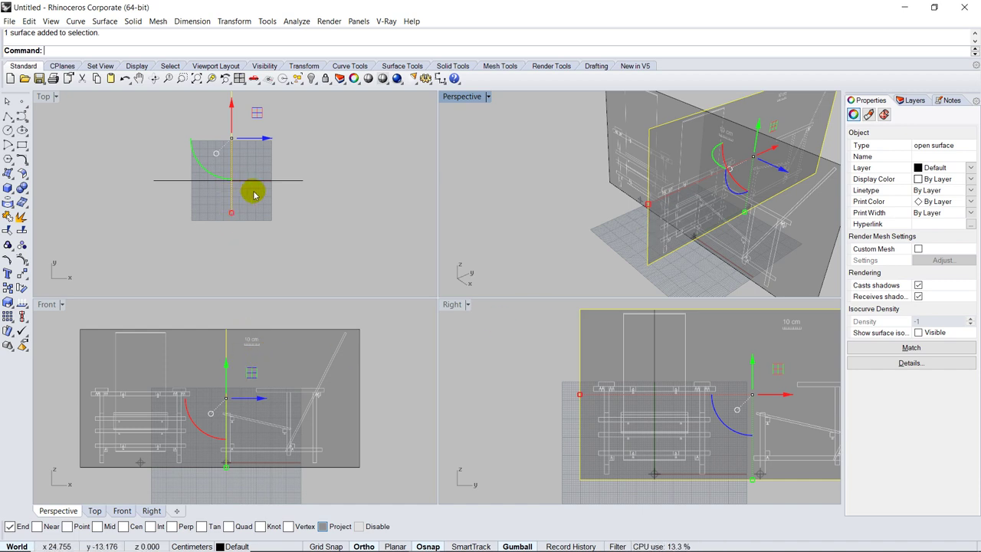
pyautogui.click(278, 182)
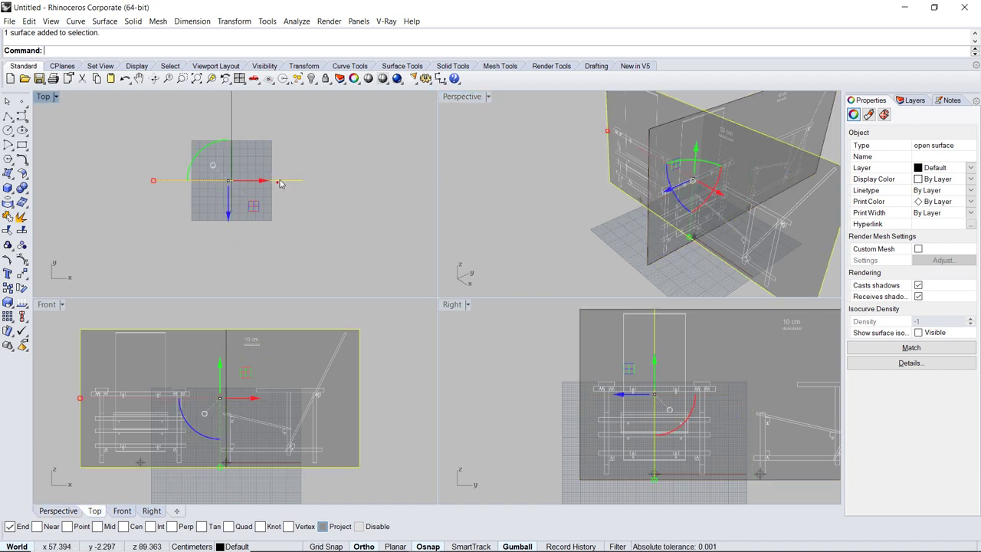
pyautogui.moveTo(229, 212); pyautogui.dragTo(228, 190)
# - Move the Right-view picture frame along the negative X axis in the Top view, clear of the origin, and deselect it
pyautogui.click(234, 209)
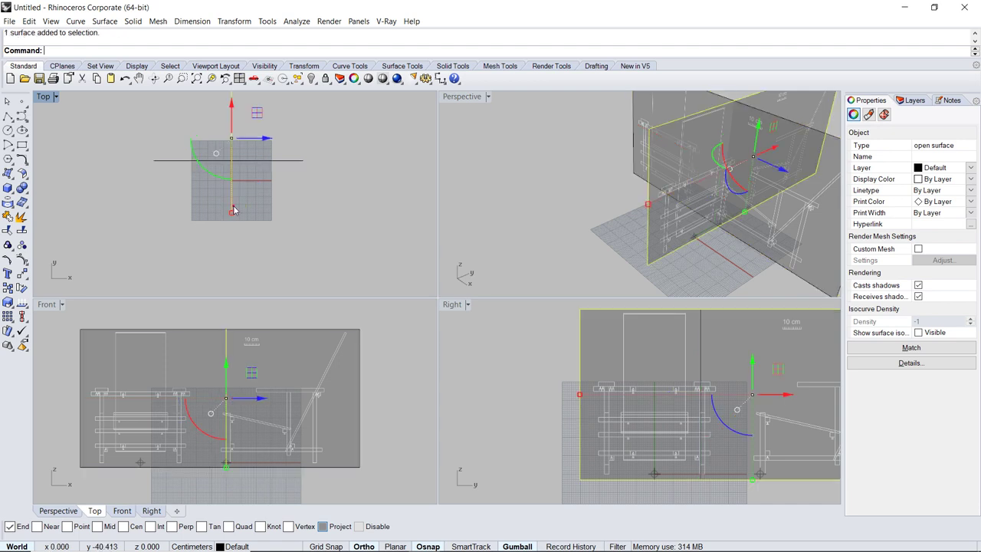
pyautogui.moveTo(258, 140); pyautogui.dragTo(237, 141)
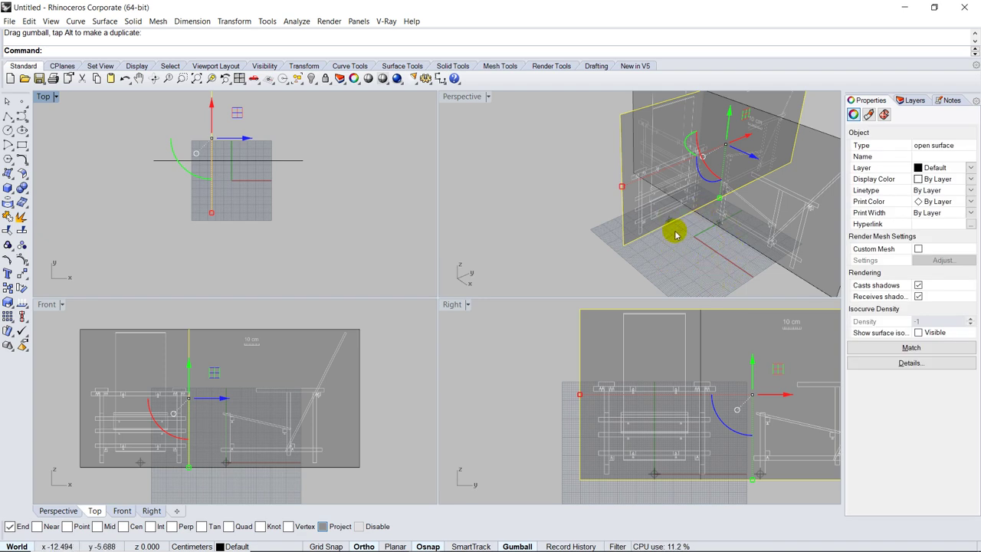
pyautogui.moveTo(675, 236)
pyautogui.mouseDown(button='right')
pyautogui.moveTo(644, 230)
pyautogui.moveTo(675, 223)
pyautogui.moveTo(679, 232)
pyautogui.mouseUp(button='right')
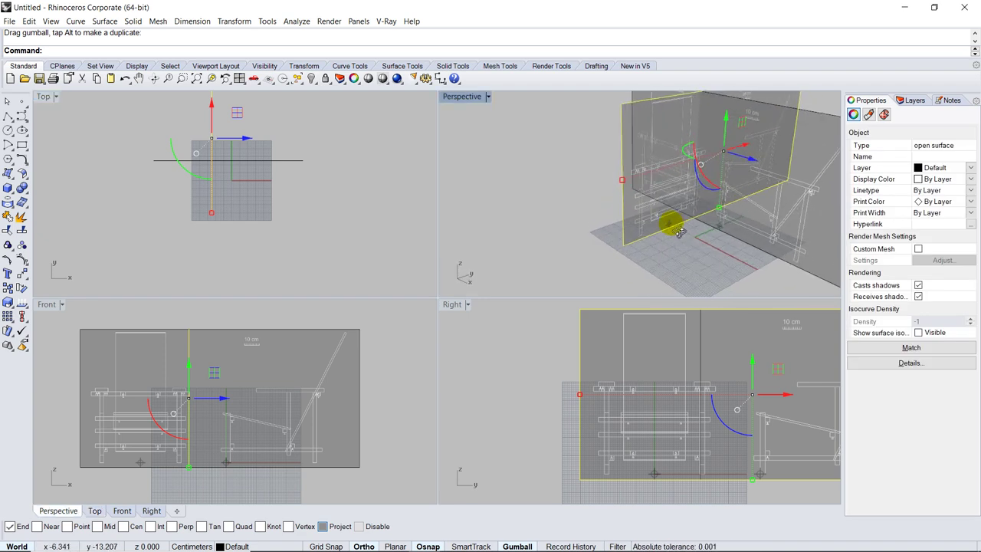
pyautogui.click(481, 173)
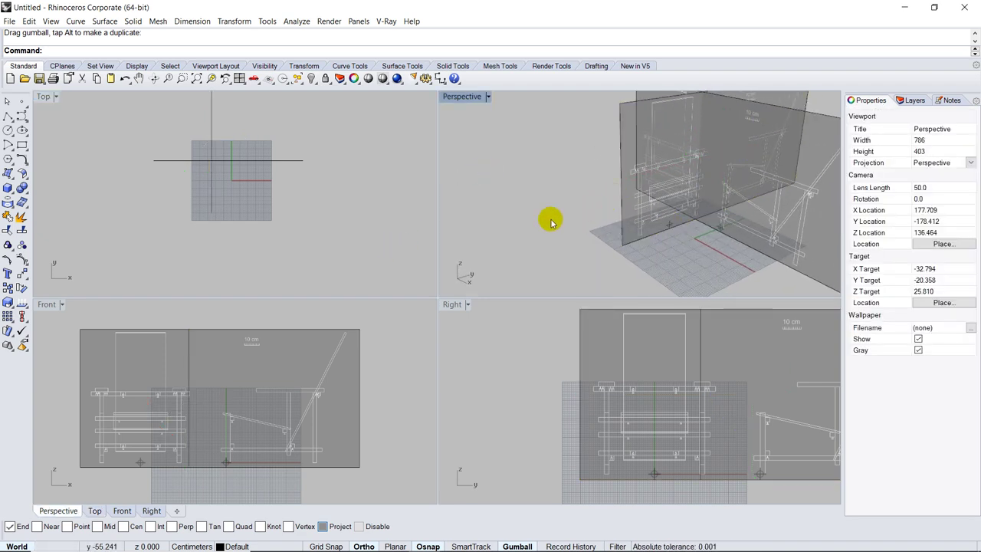
pyautogui.moveTo(550, 222)
pyautogui.mouseDown(button='right')
pyautogui.moveTo(537, 228)
pyautogui.moveTo(543, 204)
pyautogui.mouseUp(button='right')
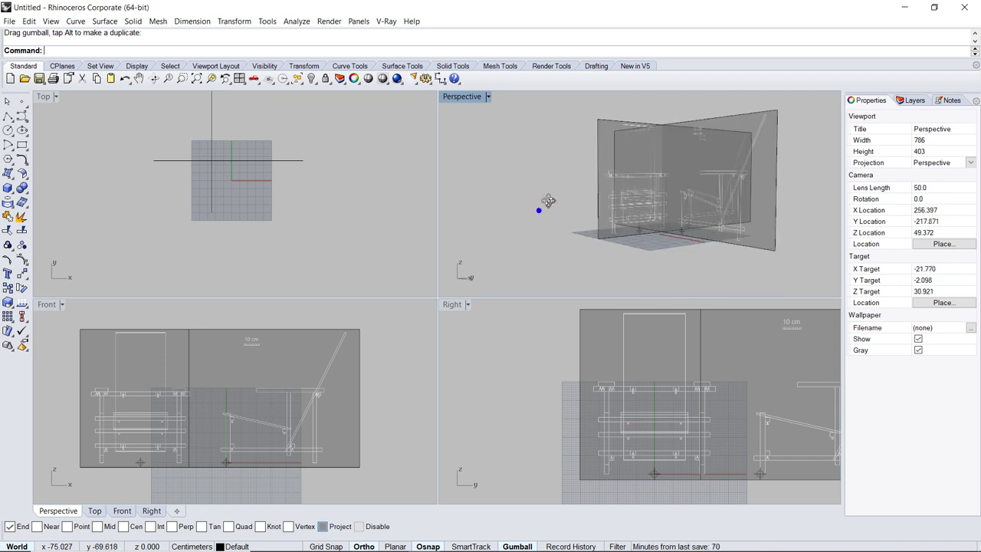
# - Make Layer 01 the current layer and lock the Default layer that holds the picture frames
pyautogui.click(916, 100)
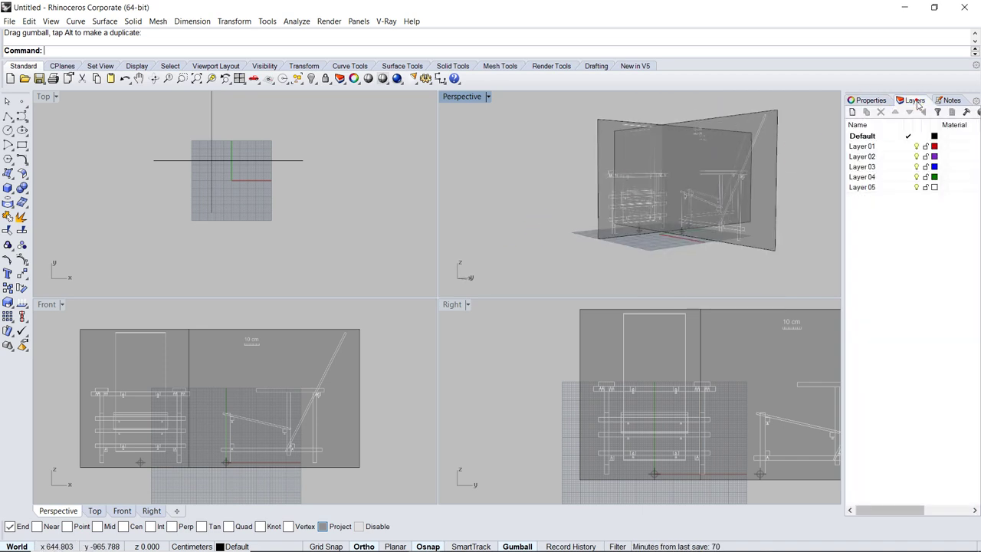
pyautogui.click(909, 147)
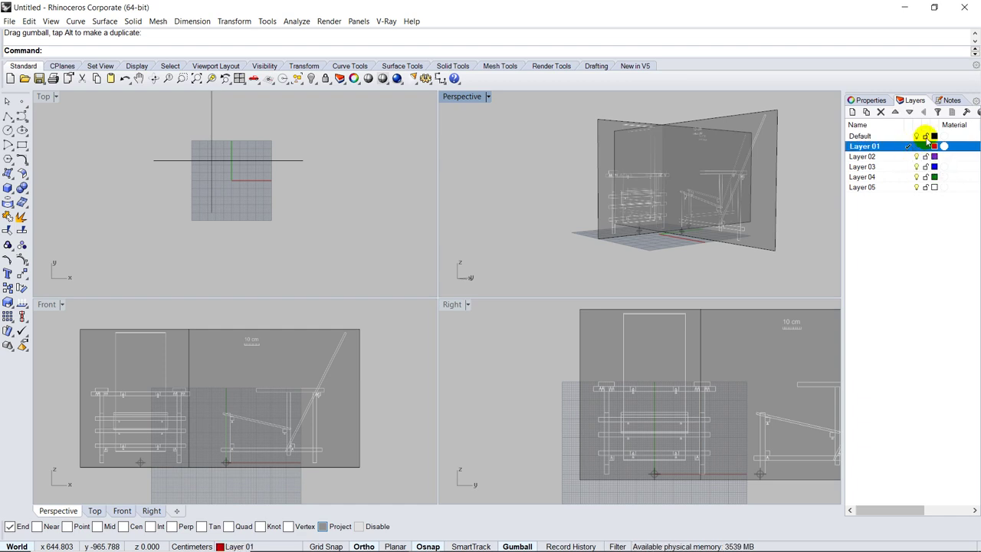
pyautogui.click(926, 138)
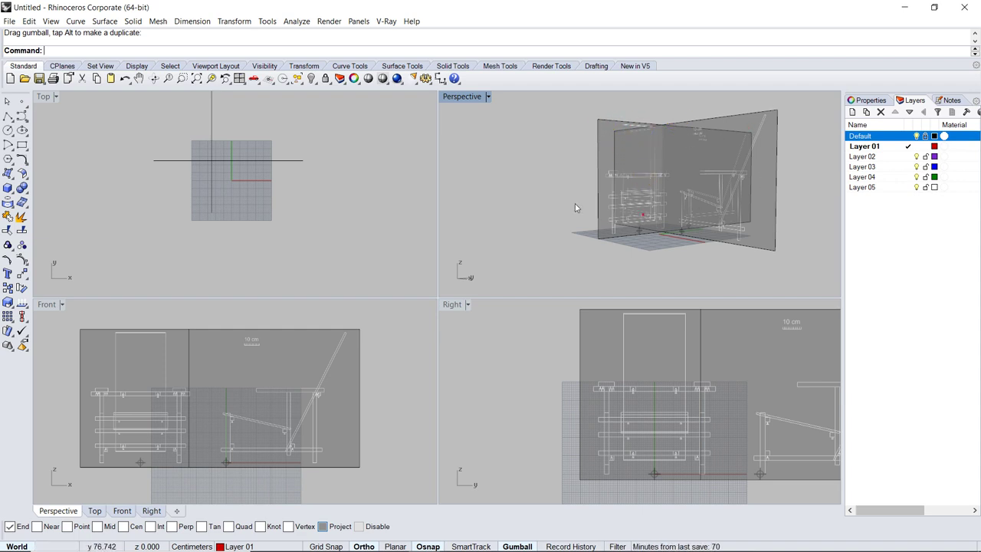
pyautogui.click(688, 219)
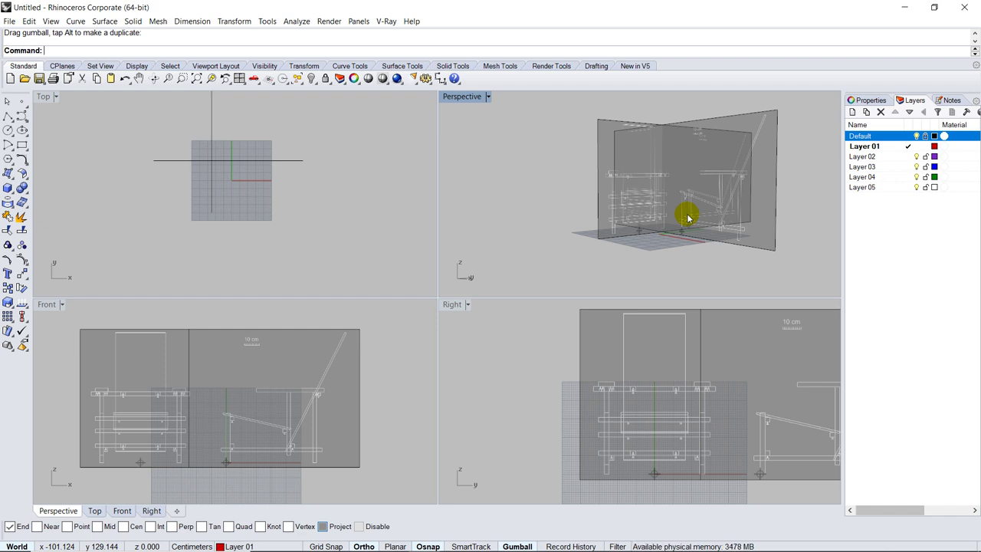
pyautogui.press('Delete')
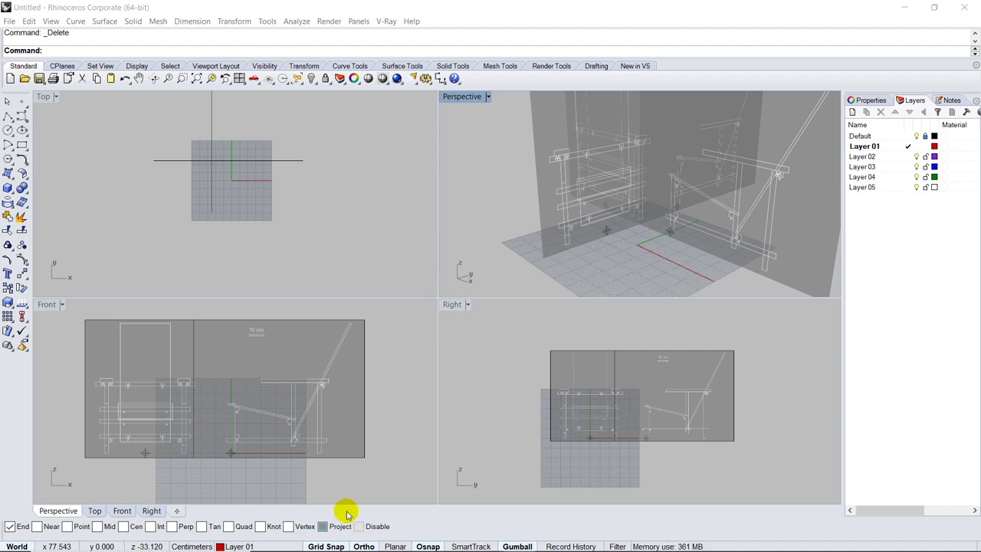
# - Set the grid snap spacing to 0.5 centimeters for all viewports
pyautogui.rightClick(336, 545)
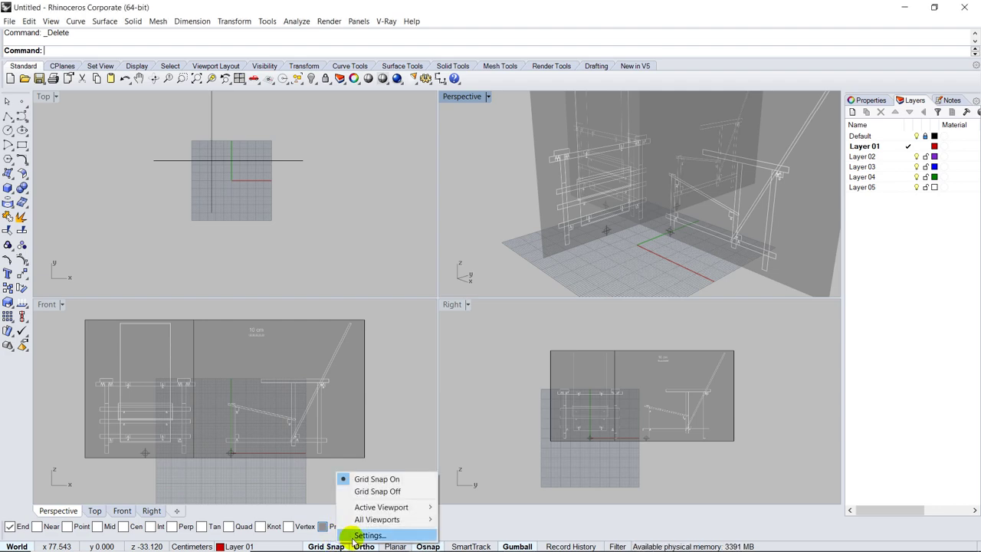
pyautogui.click(365, 536)
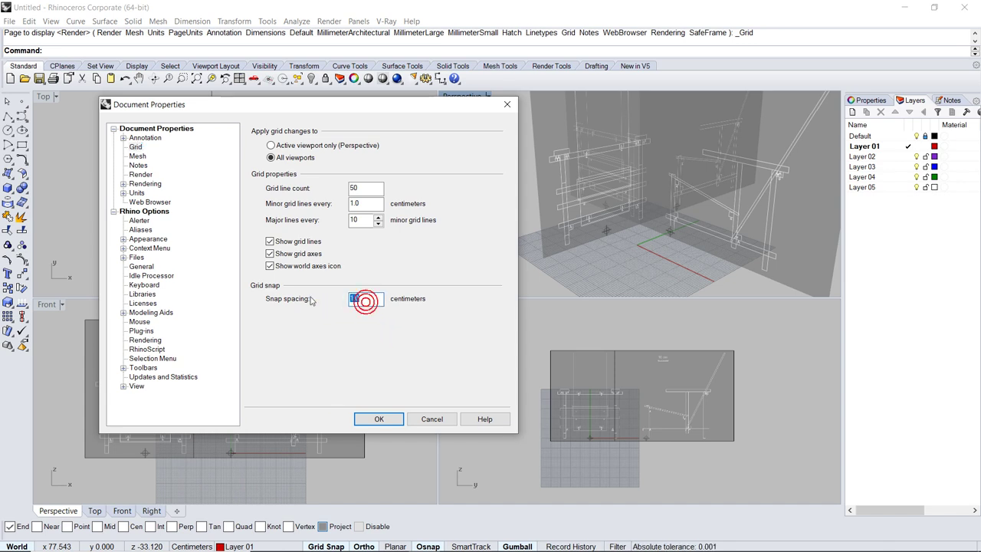
pyautogui.write('0.5')
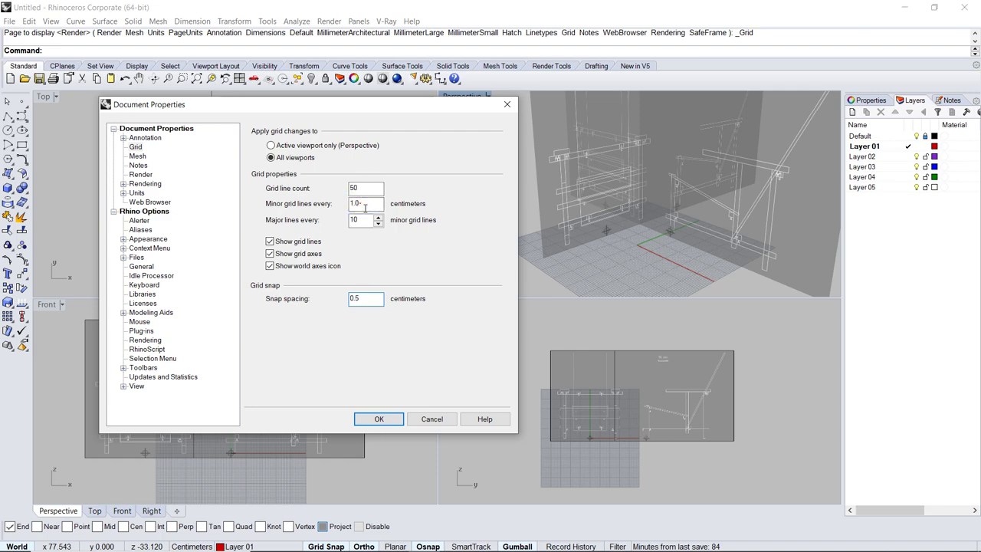
pyautogui.click(380, 421)
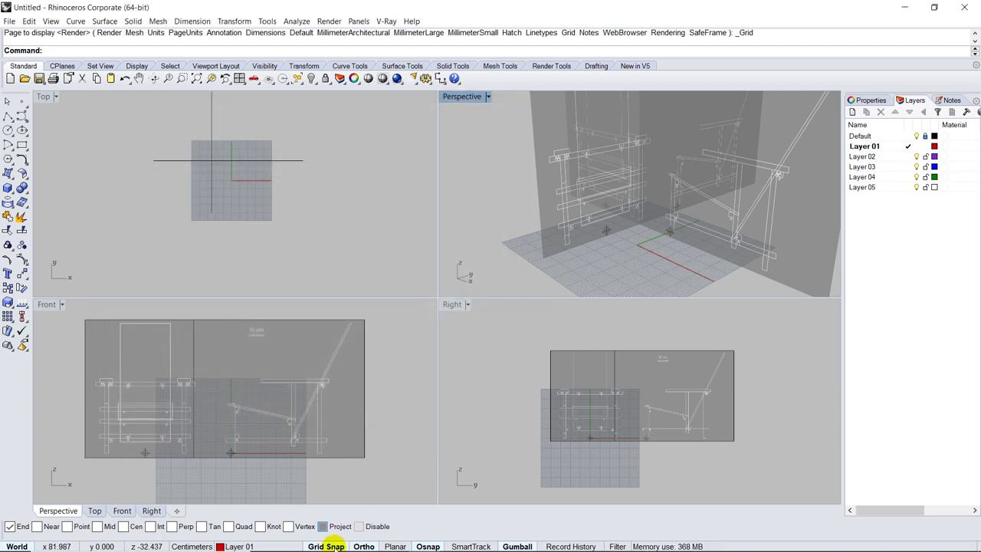
# - In the Front view, trace the chair's front leg with a rectangle from the origin, about 2.5 cm wide and 33.5 cm high
pyautogui.doubleClick(49, 307)
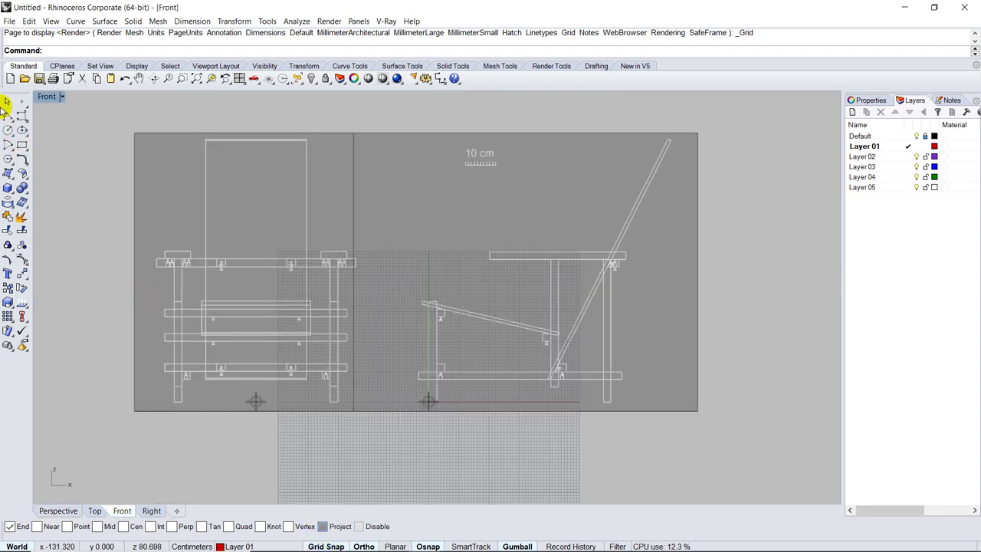
pyautogui.click(22, 146)
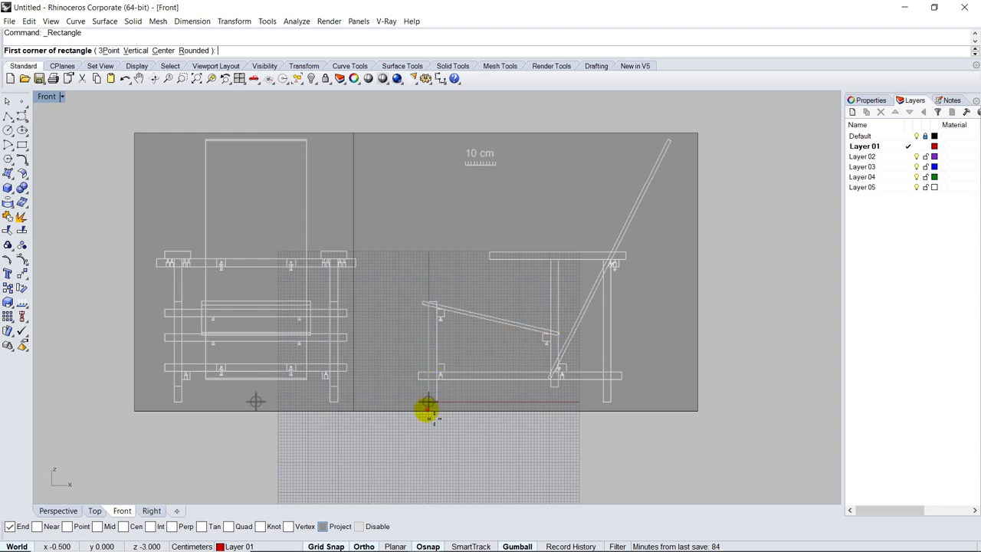
pyautogui.scroll(5, 430, 398)
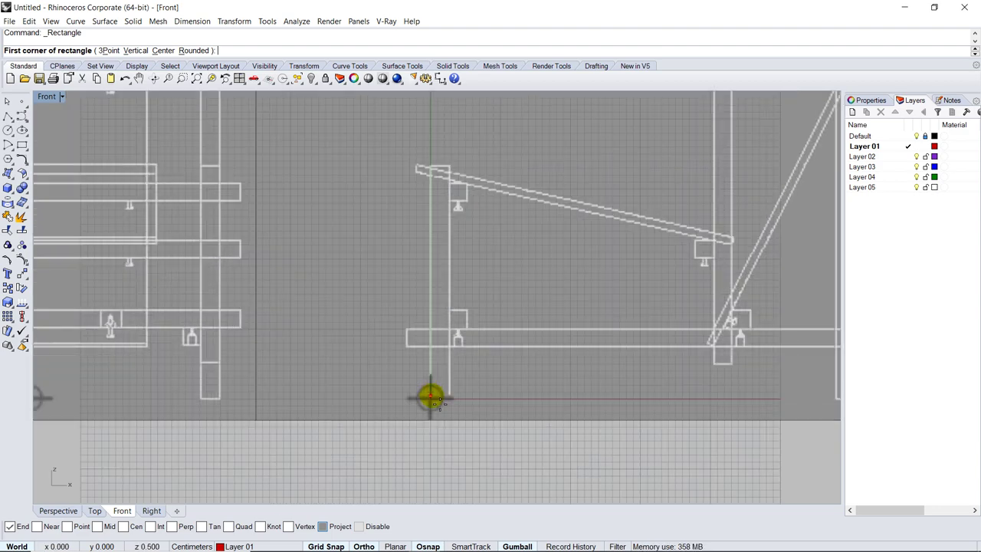
pyautogui.scroll(5, 430, 398)
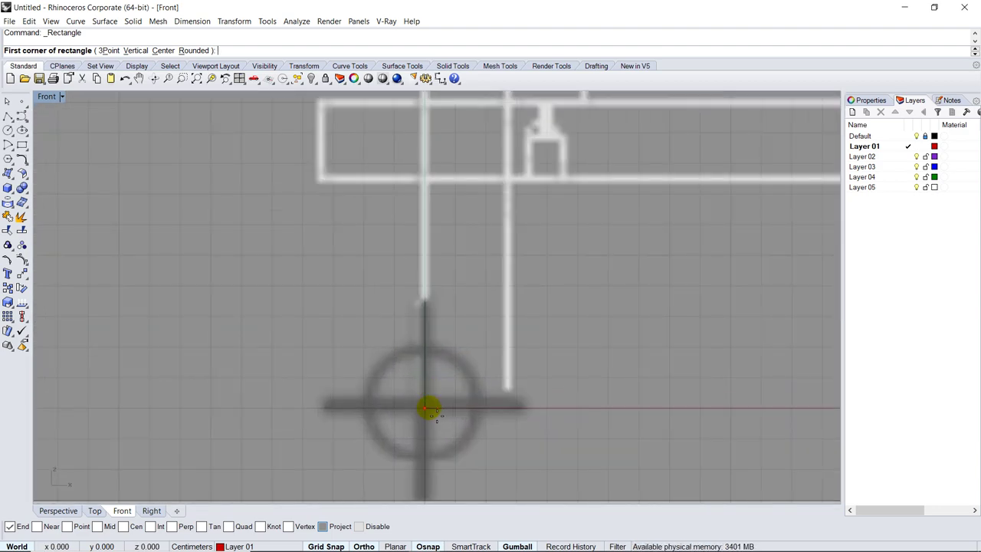
pyautogui.click(427, 408)
pyautogui.scroll(-5, 427, 410)
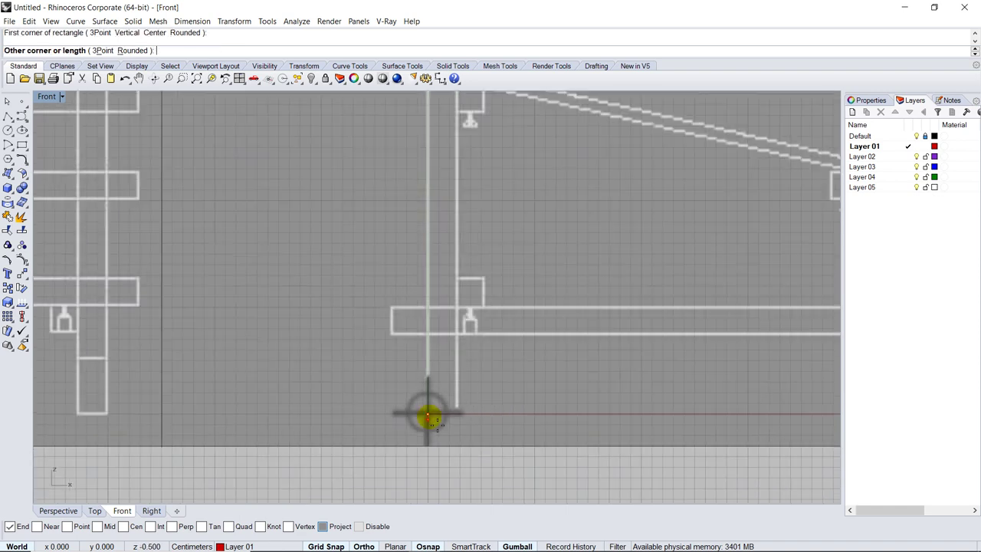
pyautogui.scroll(6, 431, 174)
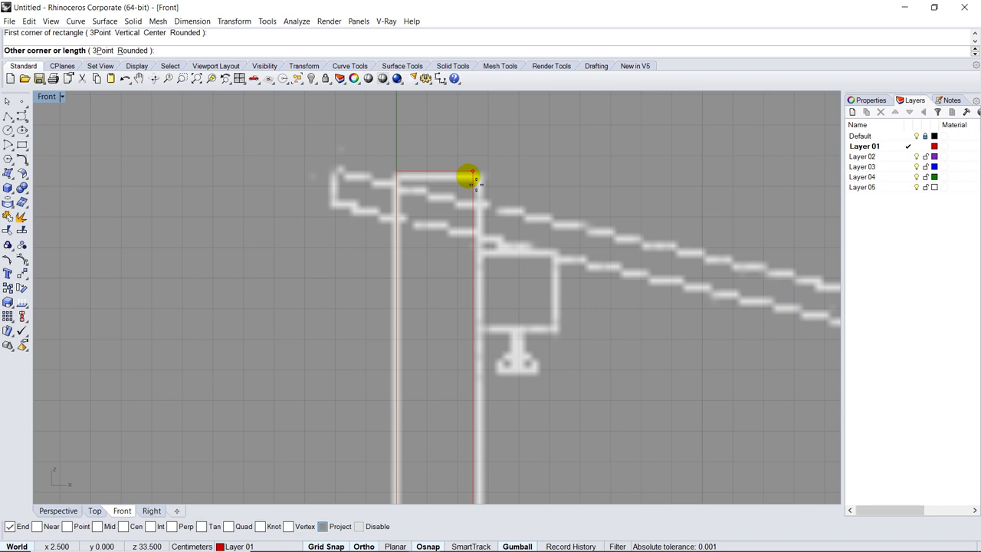
pyautogui.click(469, 178)
pyautogui.click(444, 184)
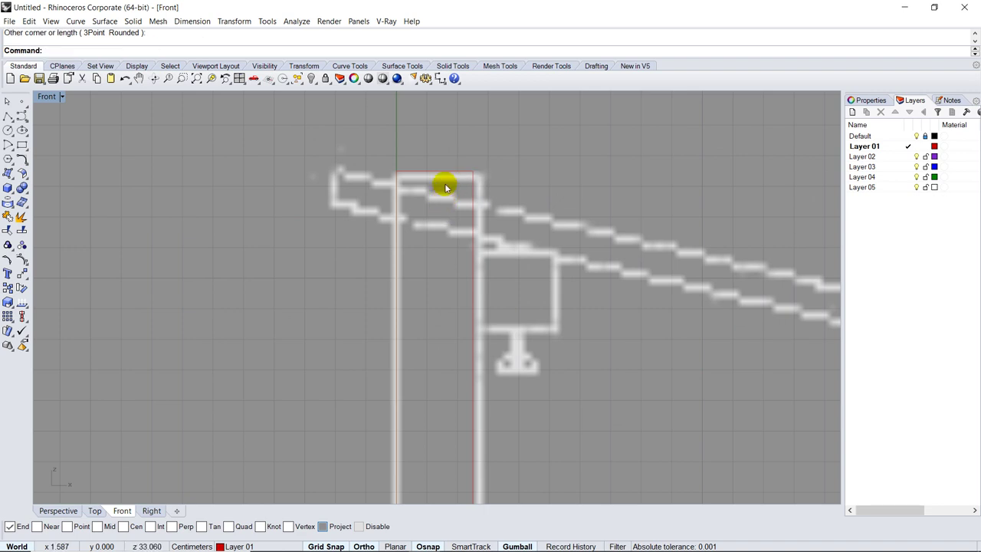
# - Start a straight surface extrusion of the leg rectangle with BothSides set to No
pyautogui.scroll(-4, 447, 178)
pyautogui.click(450, 178)
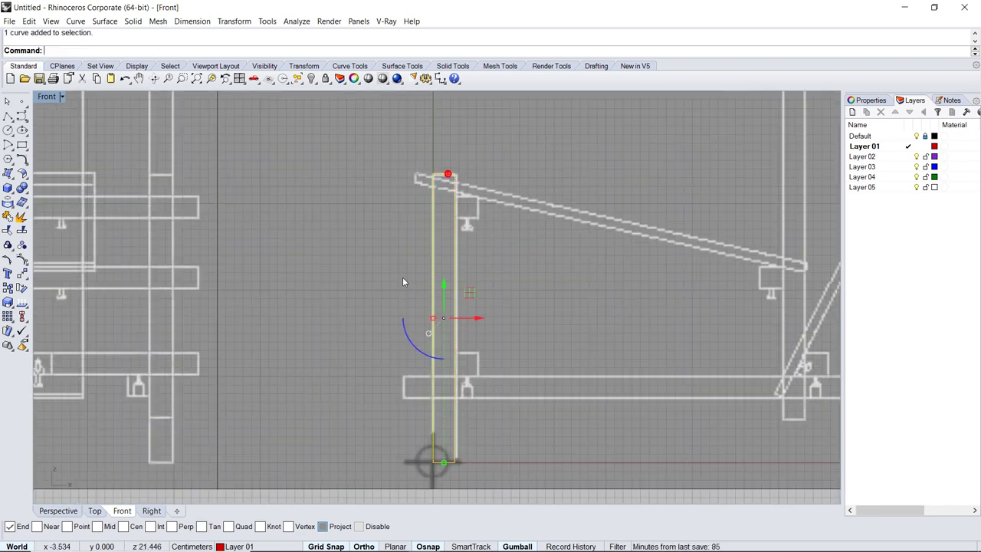
pyautogui.doubleClick(49, 96)
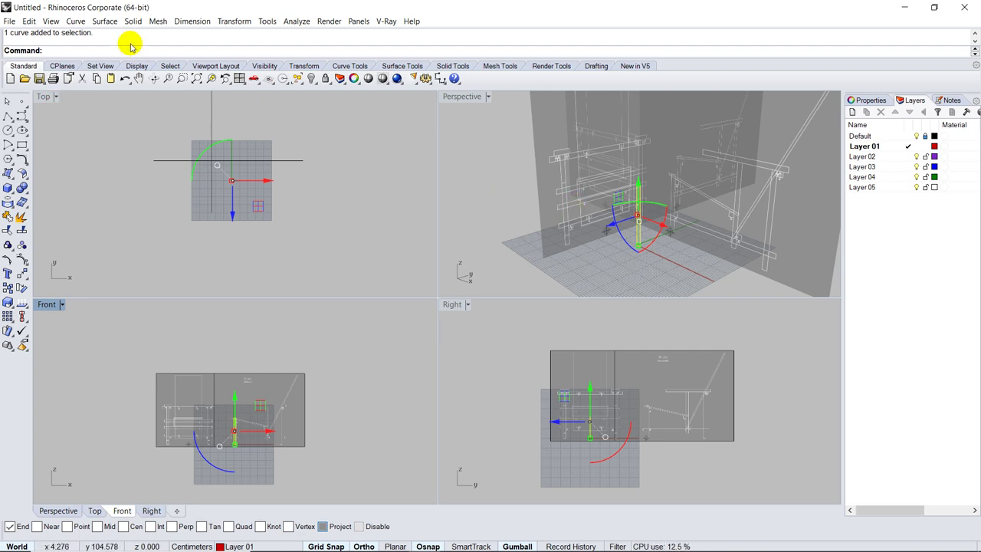
pyautogui.click(105, 21)
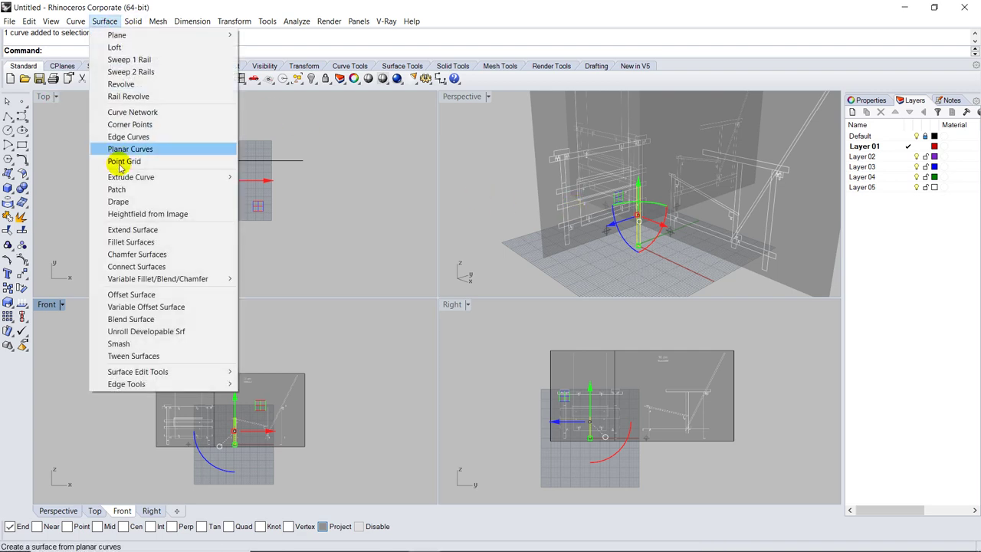
pyautogui.moveTo(211, 177)
pyautogui.click(311, 178)
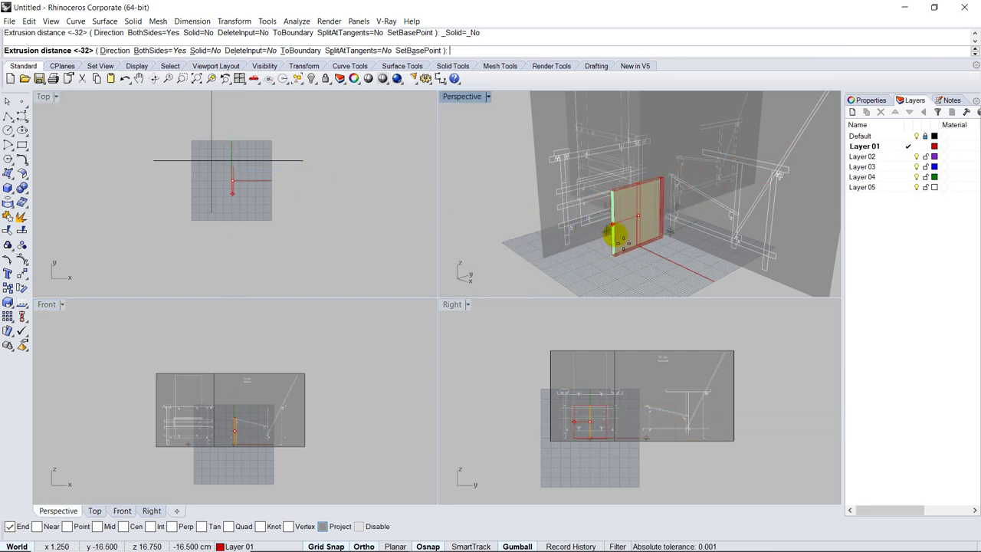
pyautogui.click(159, 51)
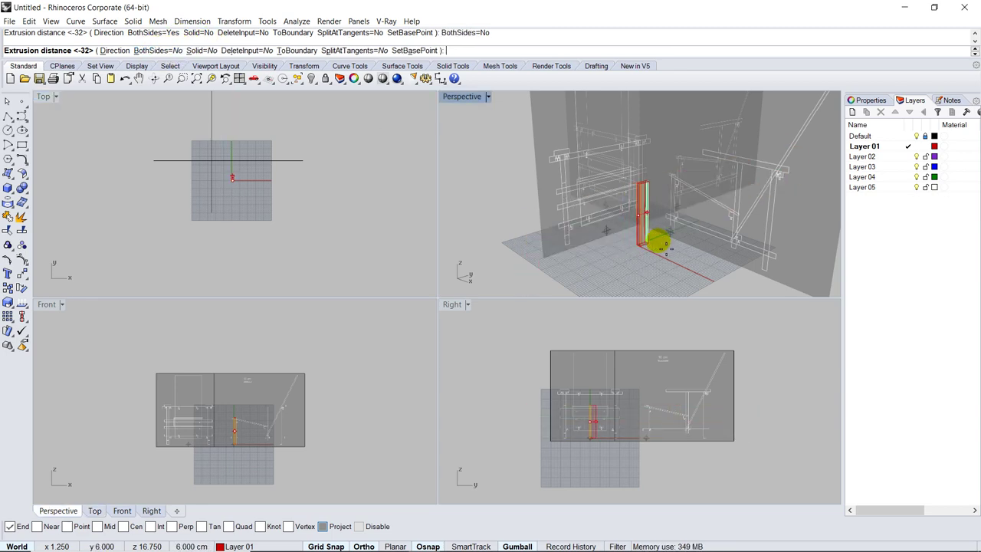
# - Try extruding the leg rectangle about 7 cm toward negative Y as an open surface, and delete that extrusion
pyautogui.scroll(6, 657, 244)
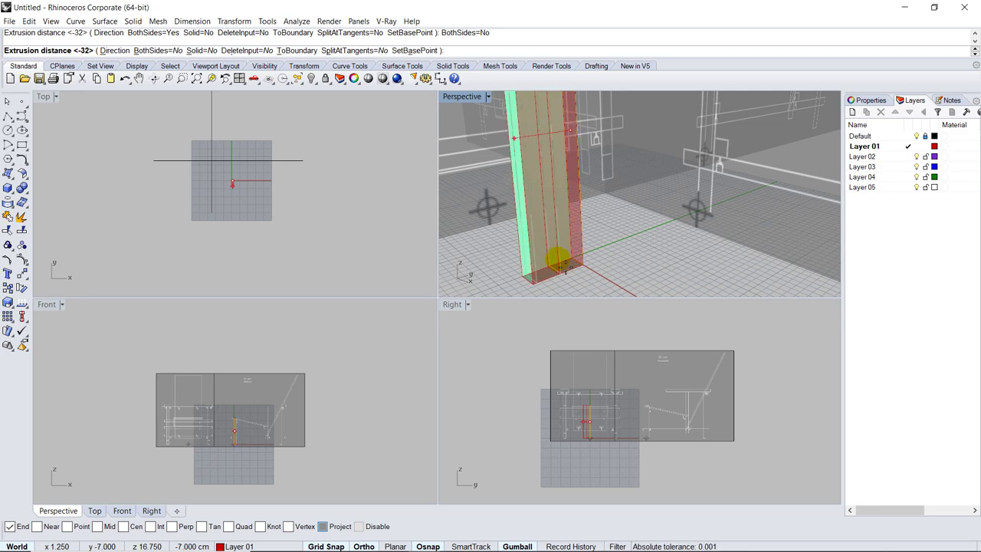
pyautogui.click(540, 253)
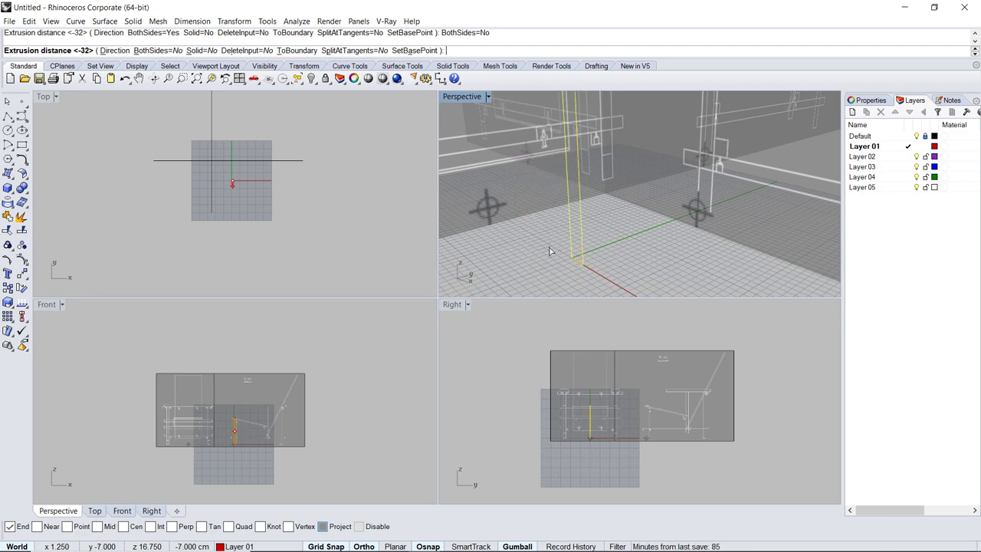
pyautogui.moveTo(538, 251); pyautogui.dragTo(566, 258, button='right')
pyautogui.click(565, 257)
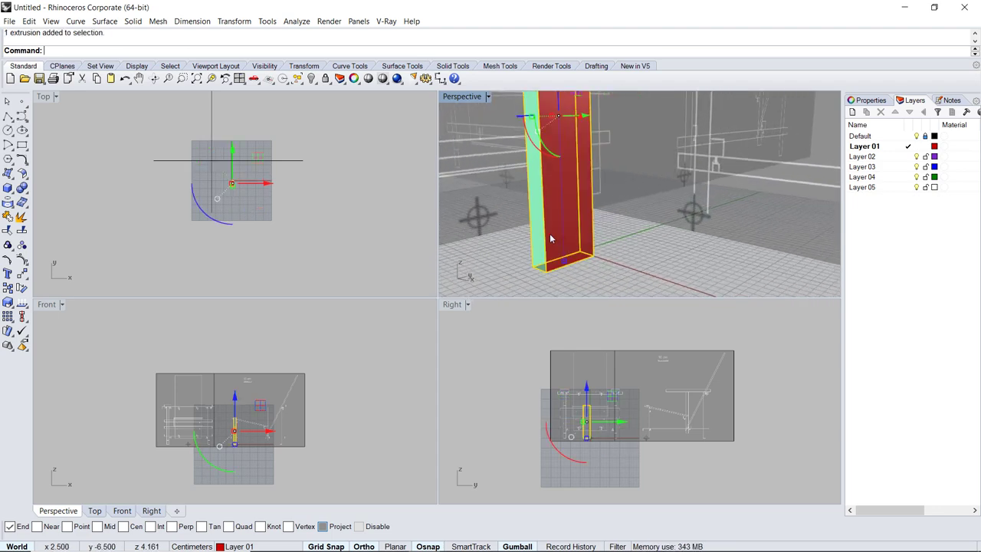
pyautogui.press('Delete')
# - Extrude the leg rectangle straight toward positive Y as a capped leg with Solid set to Yes
pyautogui.click(580, 236)
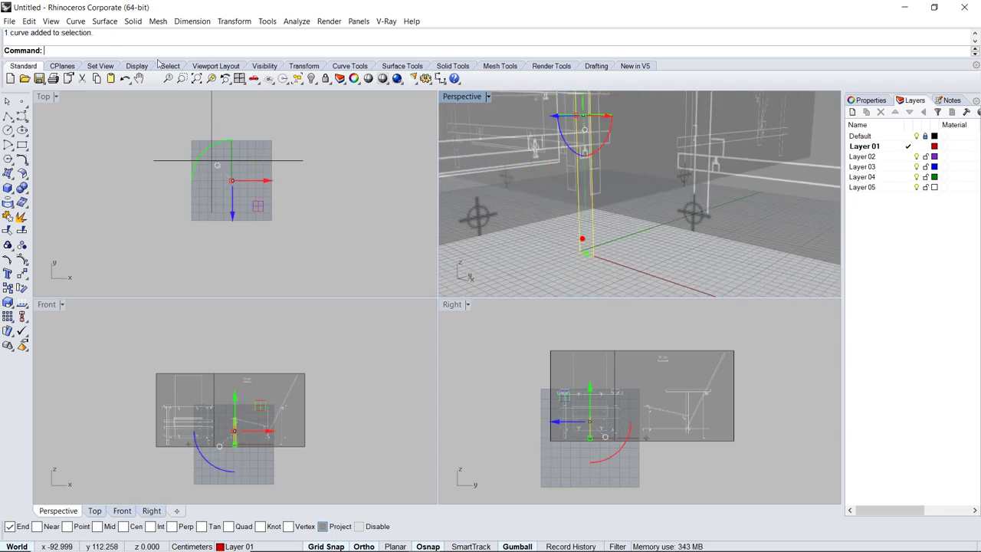
pyautogui.click(106, 22)
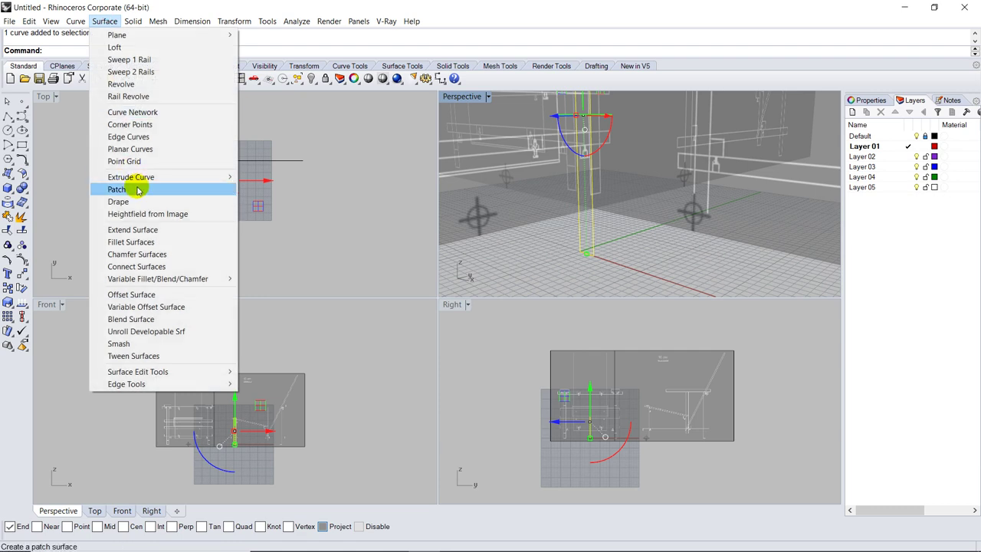
pyautogui.moveTo(134, 177)
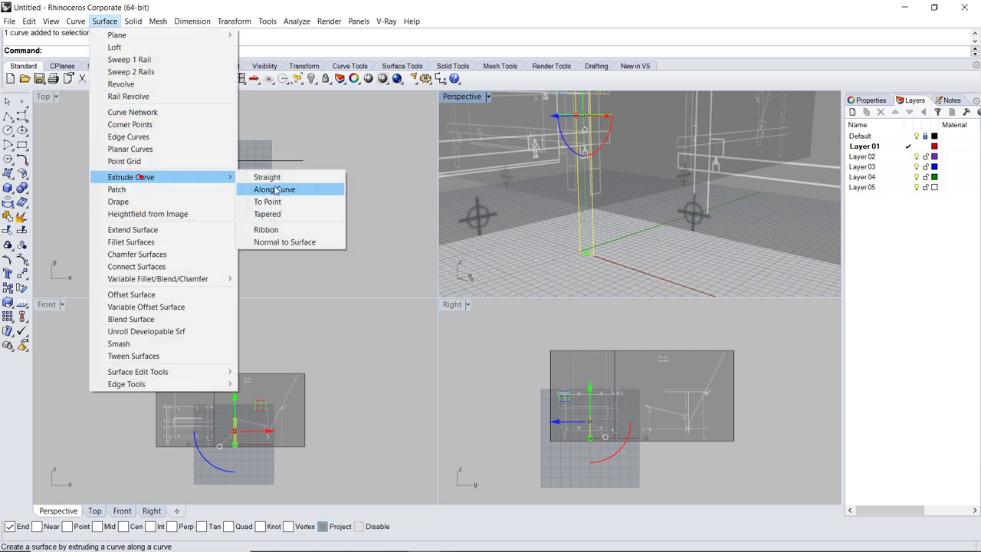
pyautogui.click(281, 177)
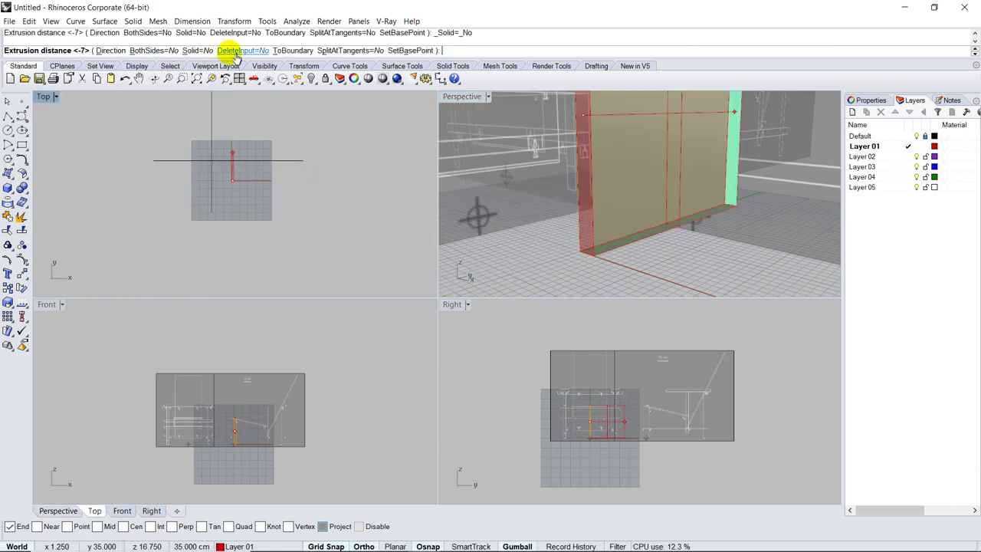
pyautogui.click(196, 52)
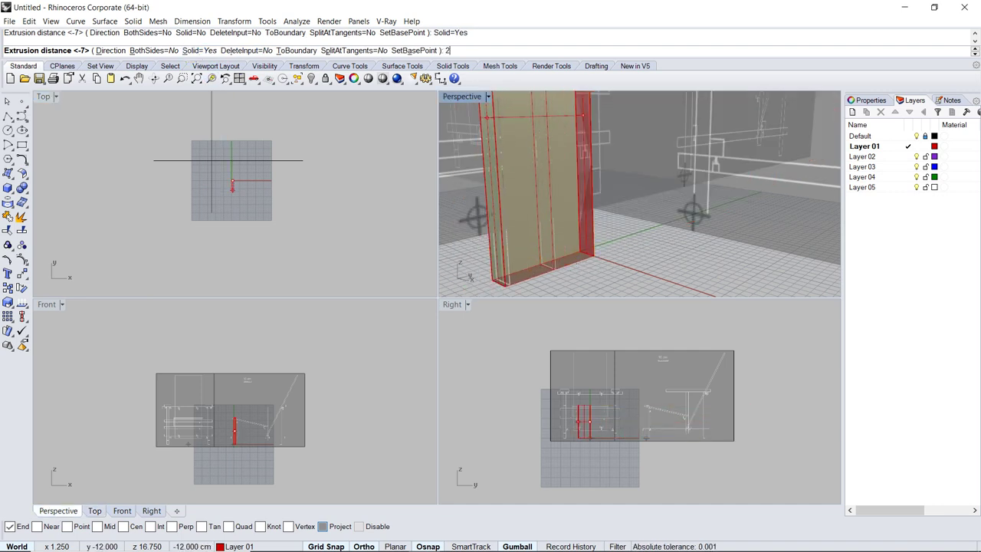
pyautogui.press('Return')
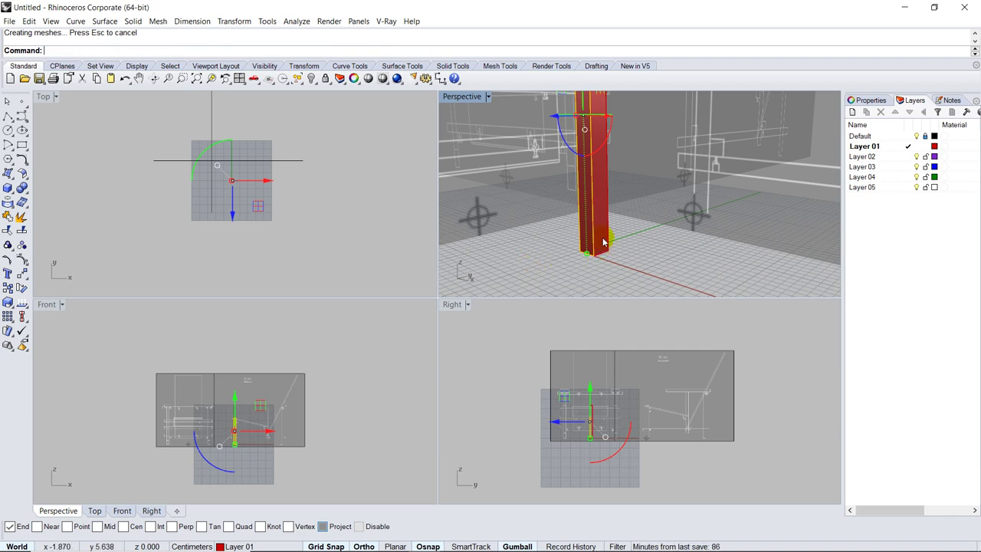
# - Move the solid leg along positive Y in the Right view so it lies over the leg in the chair's front drawing
pyautogui.moveTo(565, 272); pyautogui.dragTo(595, 231, button='right')
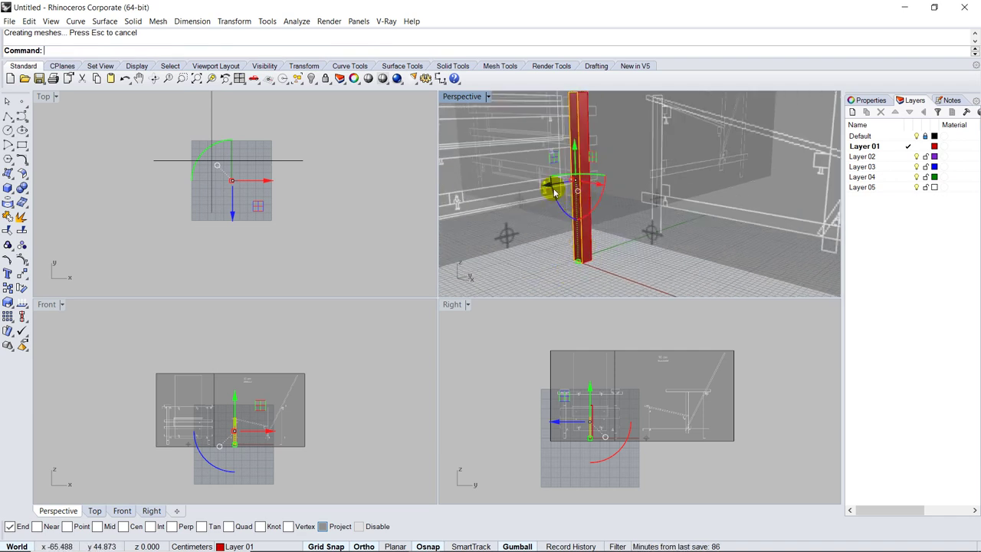
pyautogui.click(585, 258)
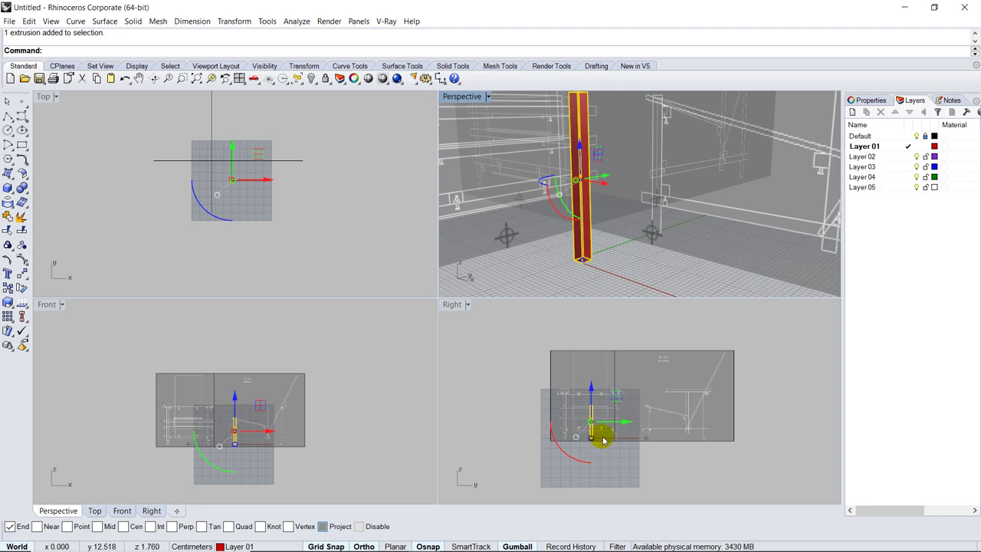
pyautogui.scroll(5, 256, 429)
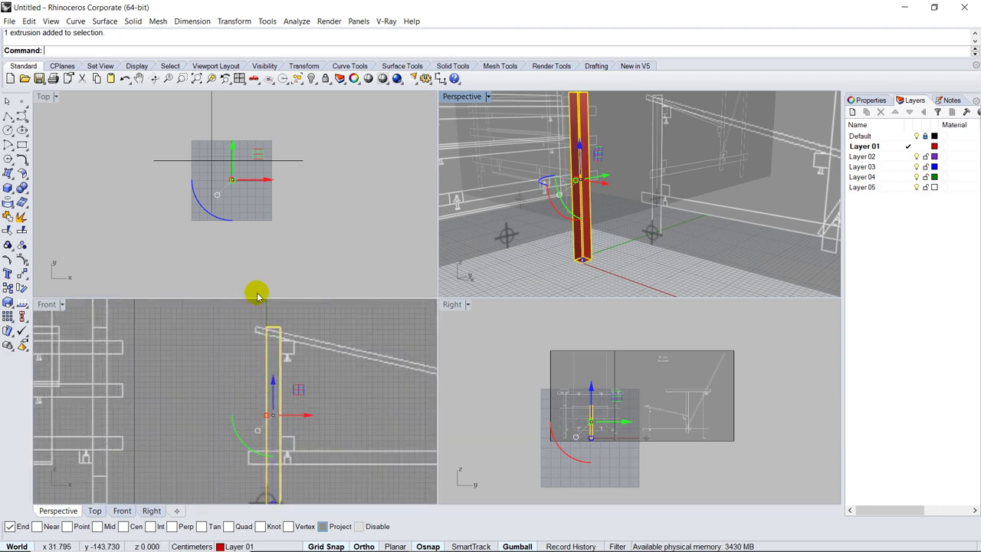
pyautogui.scroll(-3, 245, 435)
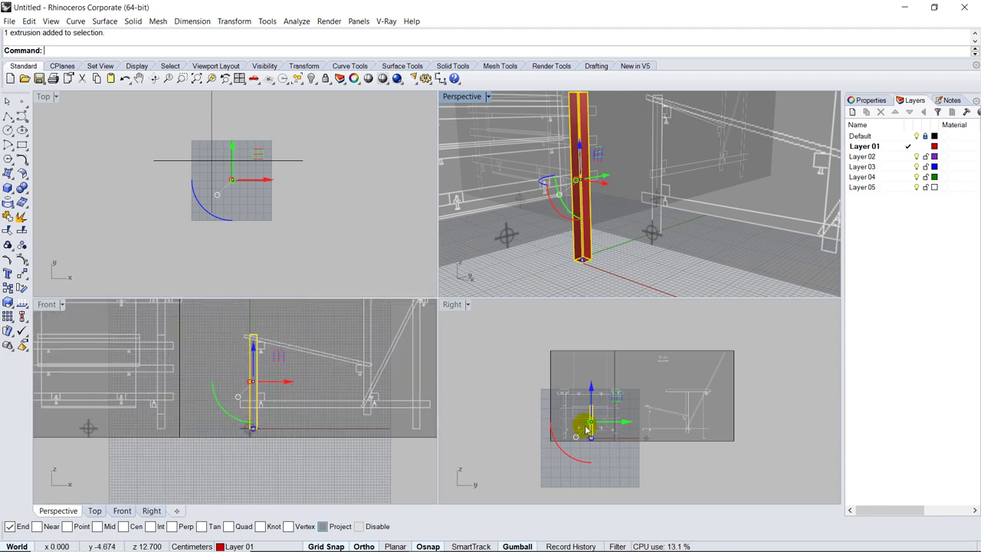
pyautogui.scroll(5, 587, 422)
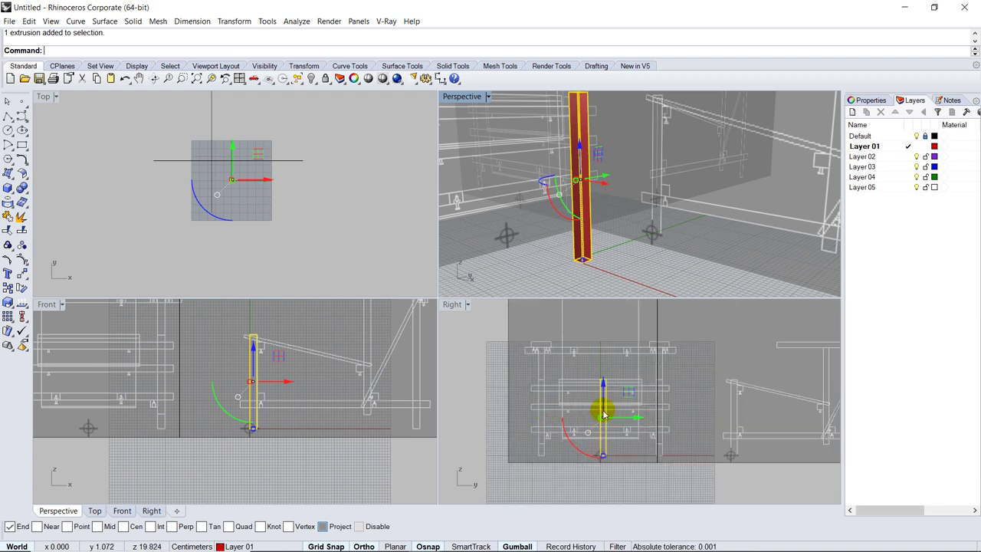
pyautogui.moveTo(630, 421); pyautogui.dragTo(688, 426)
pyautogui.scroll(4, 668, 438)
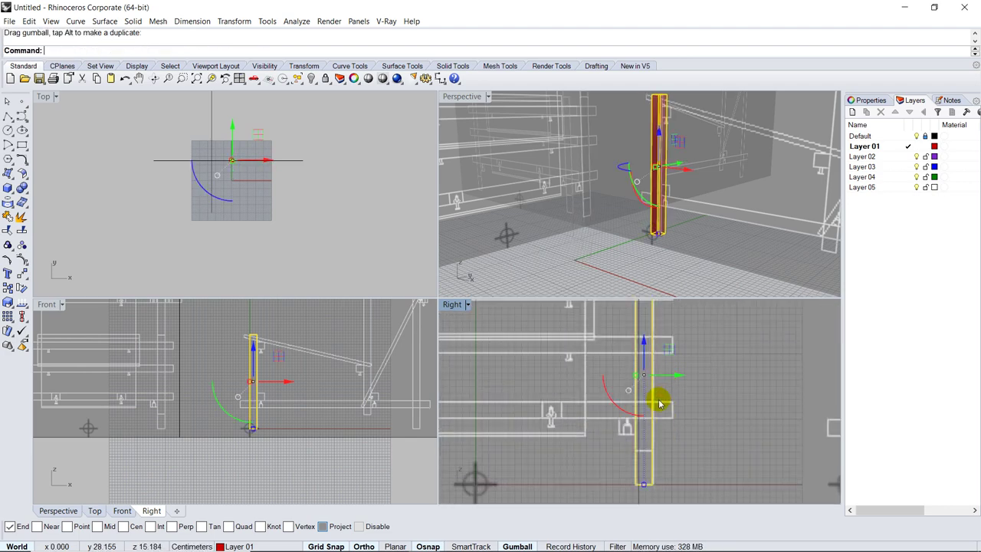
pyautogui.scroll(4, 637, 492)
pyautogui.scroll(-6, 647, 462)
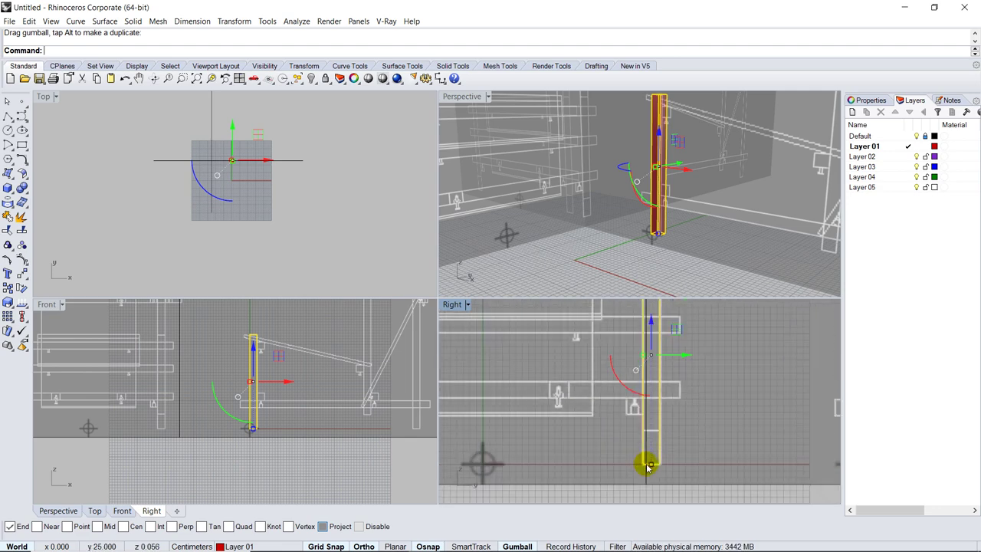
pyautogui.scroll(-1, 647, 467)
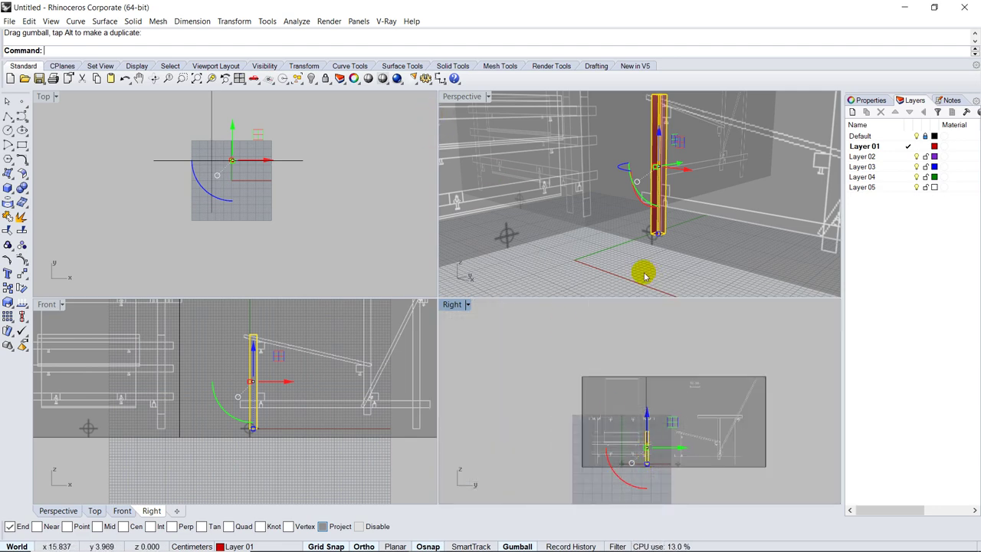
pyautogui.moveTo(602, 243); pyautogui.dragTo(560, 253, button='right')
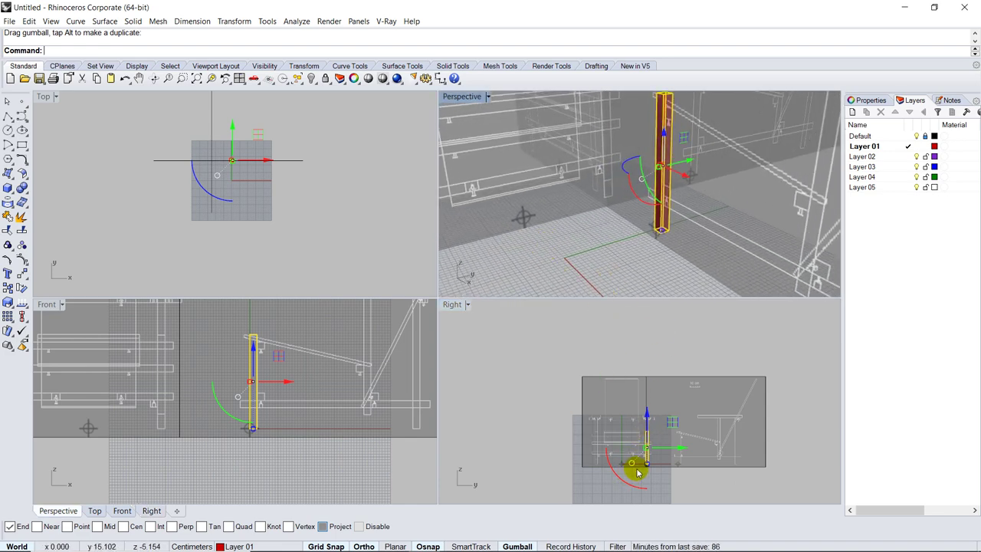
pyautogui.scroll(2, 637, 472)
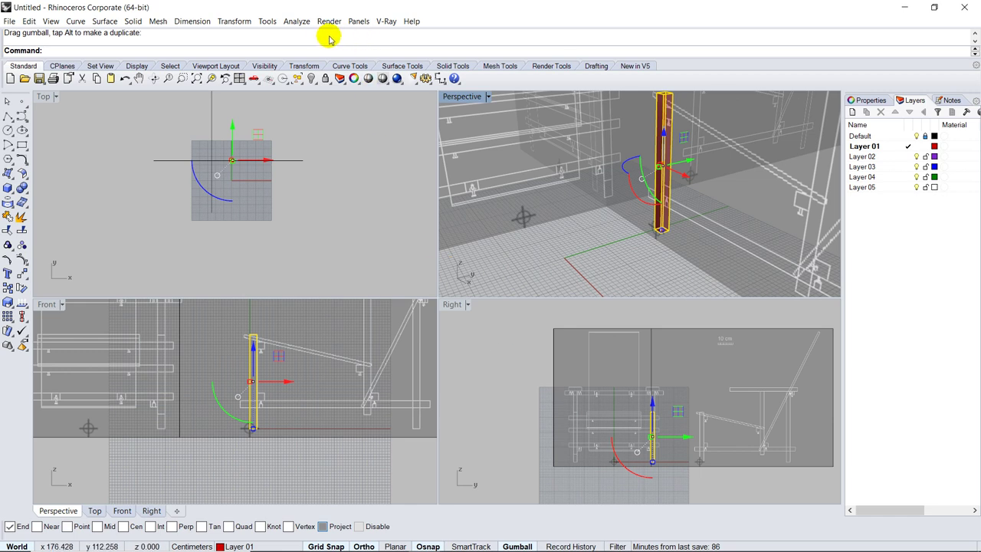
# - Place a copy of the front leg over the middle leg of the Front drawing, with its top touching the armrest's underside
pyautogui.moveTo(252, 386); pyautogui.dragTo(192, 398, button='right')
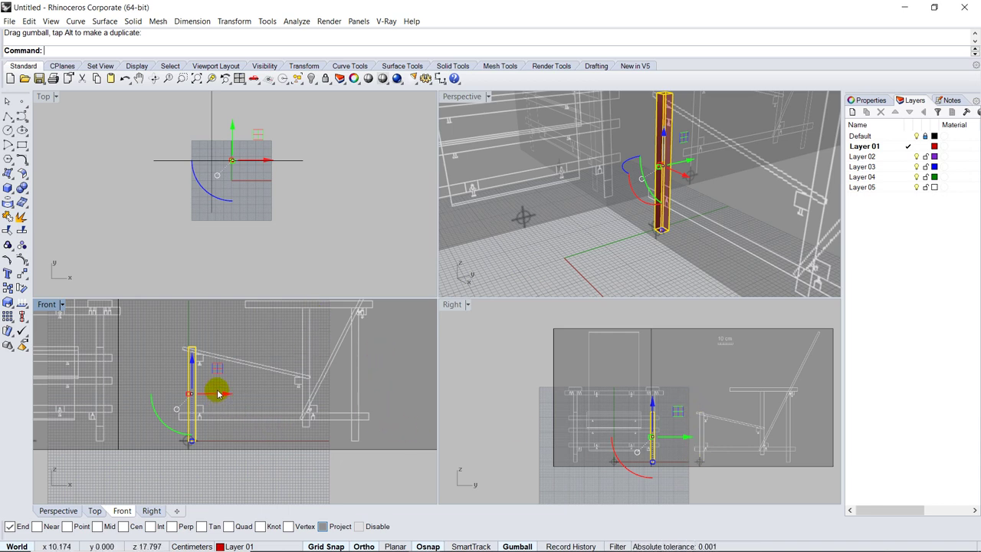
pyautogui.moveTo(216, 374); pyautogui.dragTo(325, 325)
pyautogui.press('alt')
pyautogui.scroll(4, 306, 316)
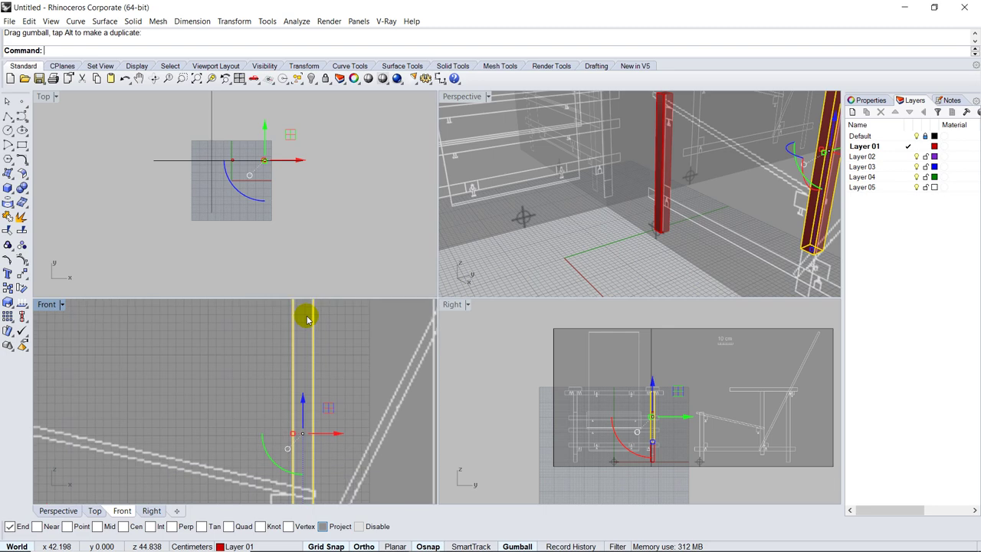
# - Maximize the Front view, place a copy of the middle leg horizontally over the drawn rear leg, and clear the selection
pyautogui.doubleClick(47, 305)
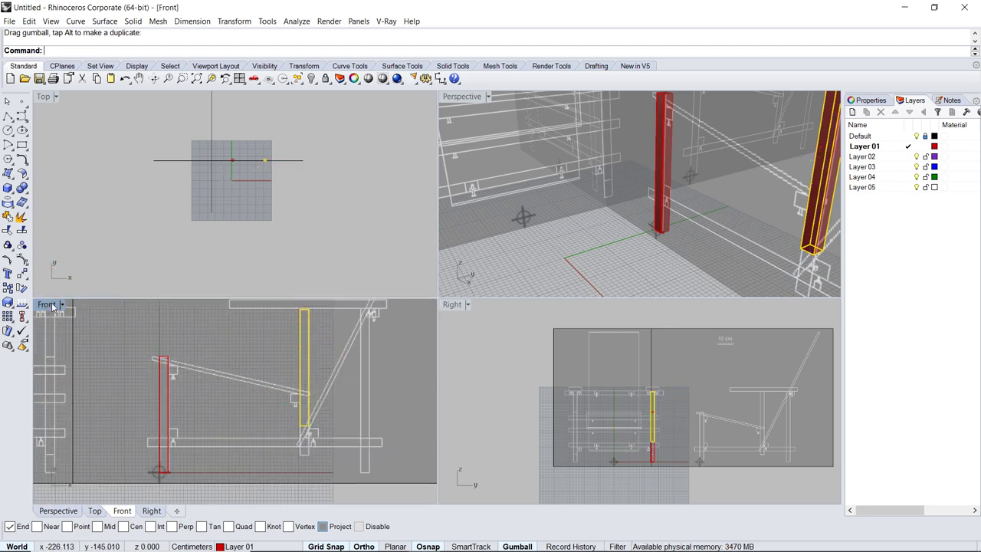
pyautogui.moveTo(639, 265); pyautogui.dragTo(519, 290, button='right')
pyautogui.scroll(3, 565, 153)
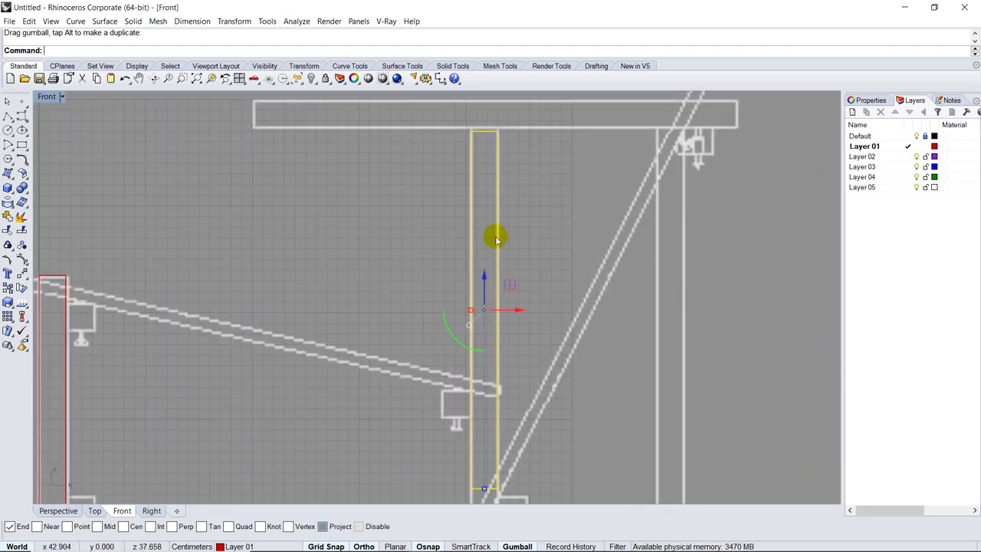
pyautogui.moveTo(483, 298); pyautogui.dragTo(695, 311)
pyautogui.scroll(-3, 467, 223)
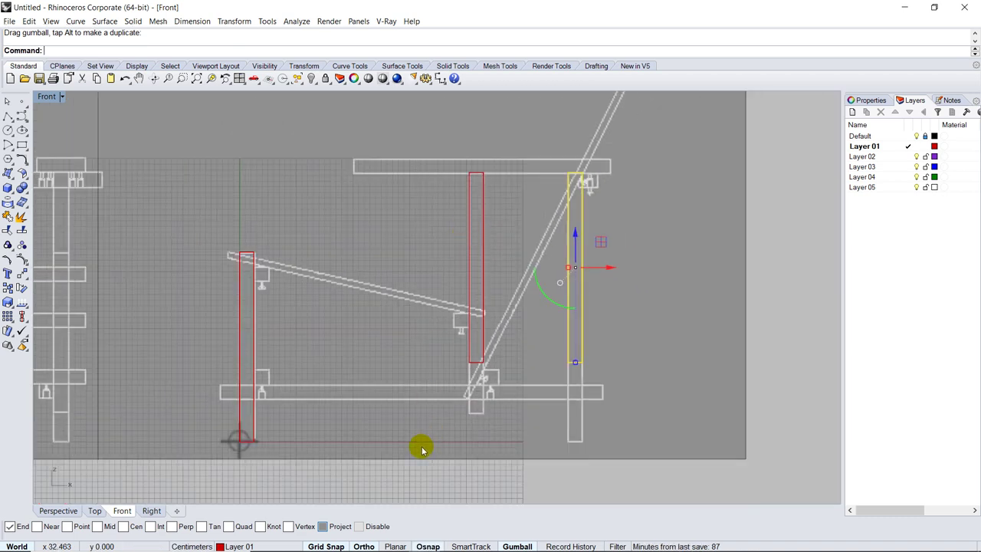
pyautogui.click(407, 473)
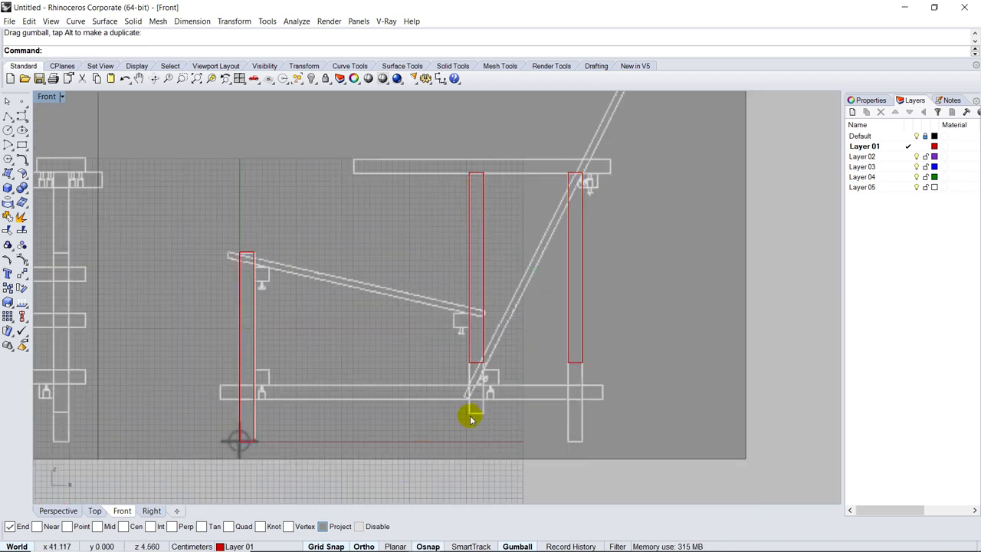
pyautogui.click(234, 20)
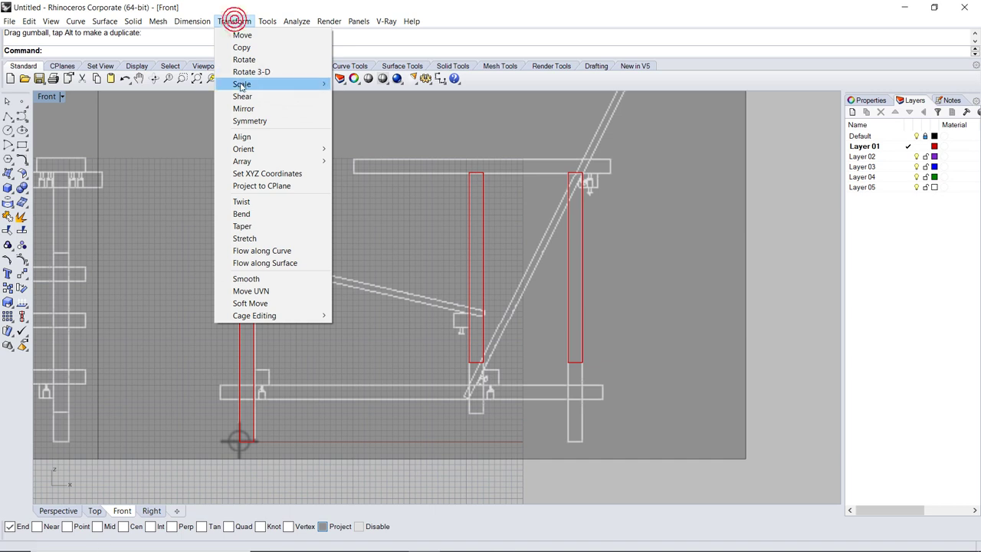
pyautogui.moveTo(242, 86)
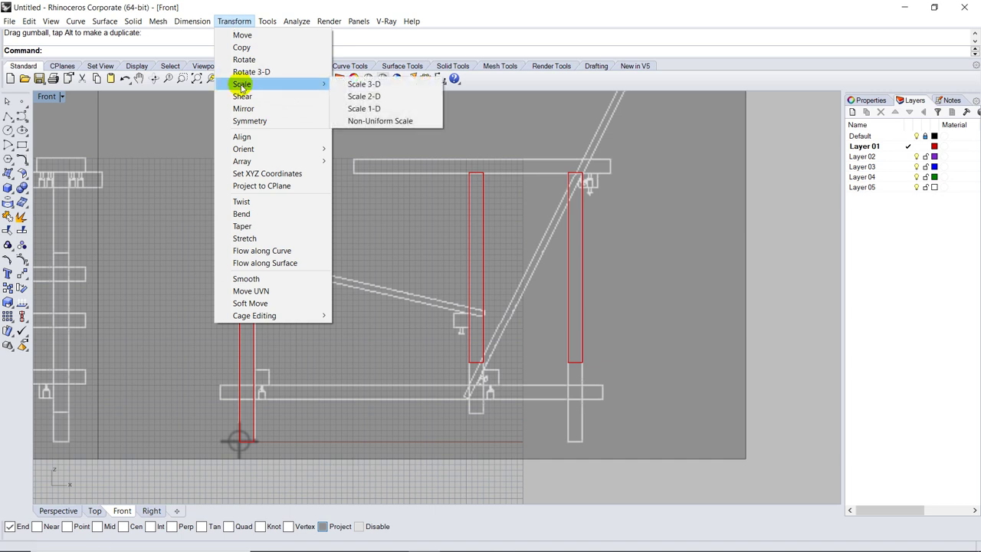
pyautogui.click(375, 109)
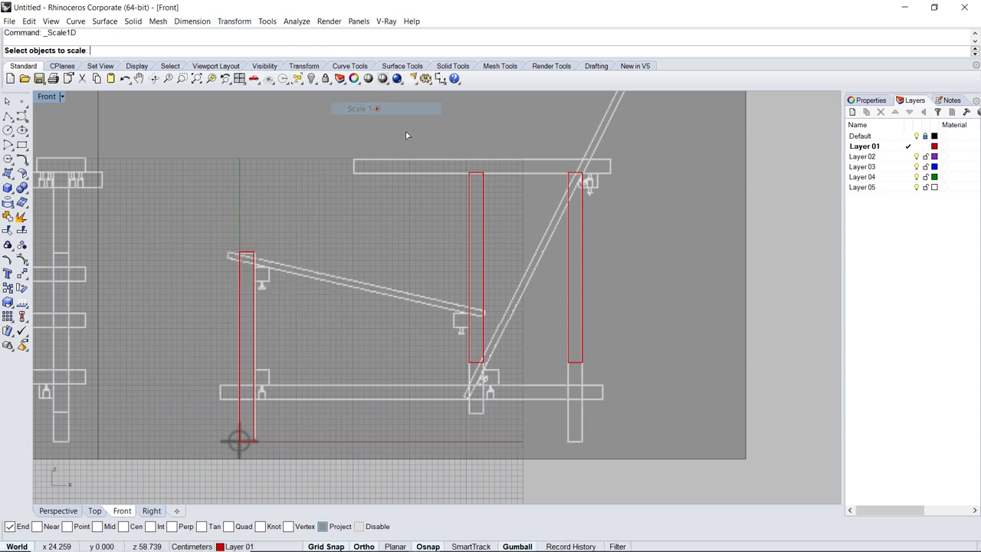
pyautogui.click(474, 177)
pyautogui.press('Escape')
# - Turn off object snaps and lengthen the middle leg with Scale 1-D from its top corner down to the drawn leg's foot at z 5 cm
pyautogui.click(428, 546)
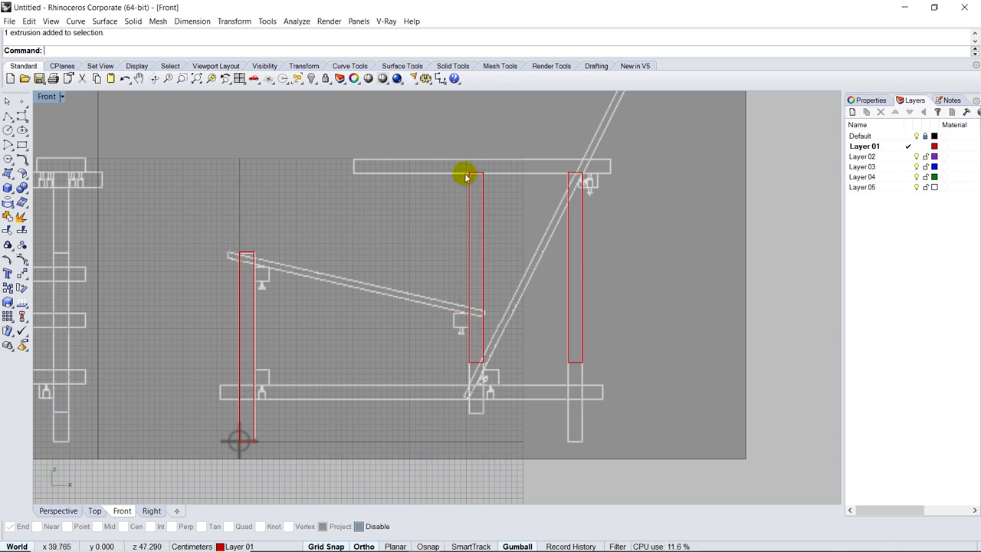
pyautogui.click(461, 200)
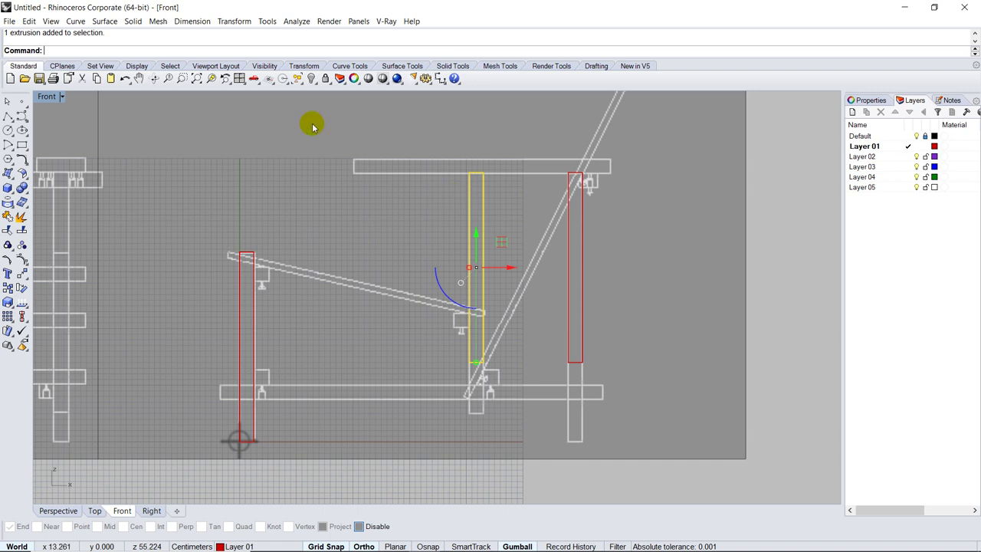
pyautogui.click(234, 21)
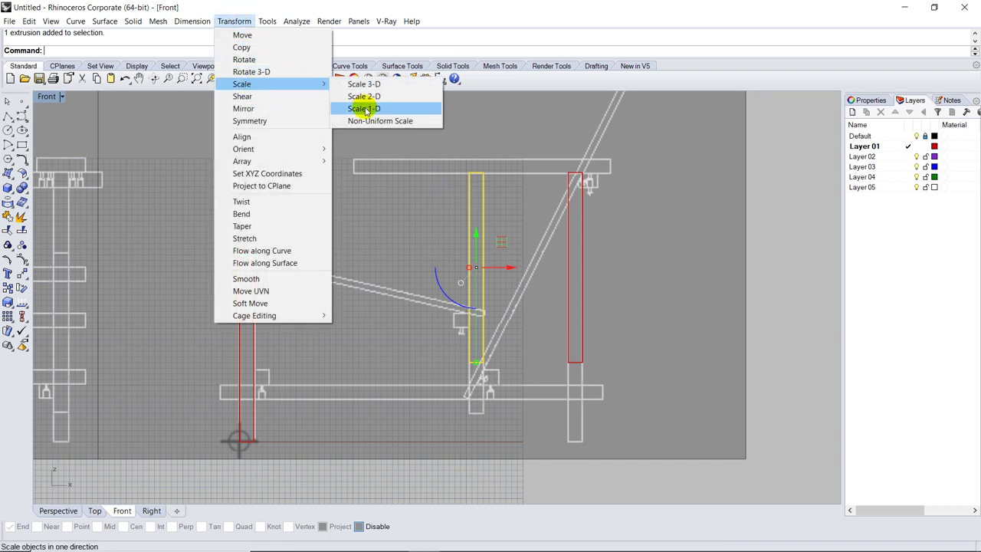
pyautogui.click(365, 108)
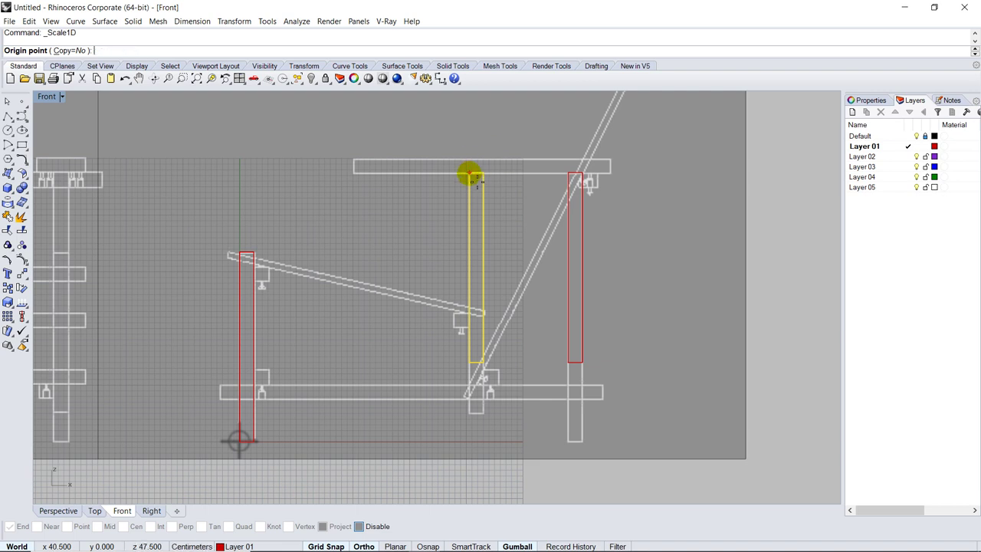
pyautogui.scroll(5, 470, 176)
pyautogui.click(469, 174)
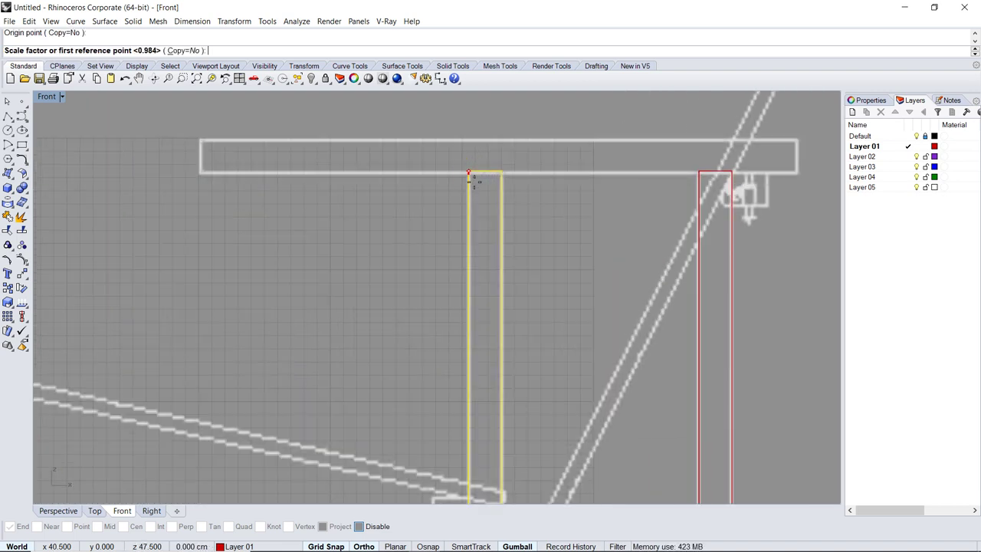
pyautogui.scroll(-4, 437, 158)
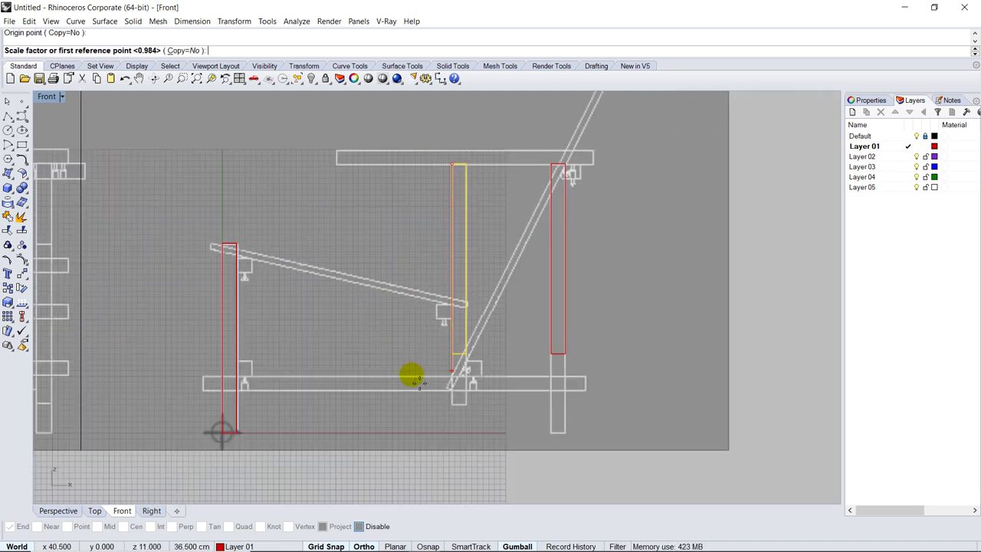
pyautogui.scroll(5, 456, 354)
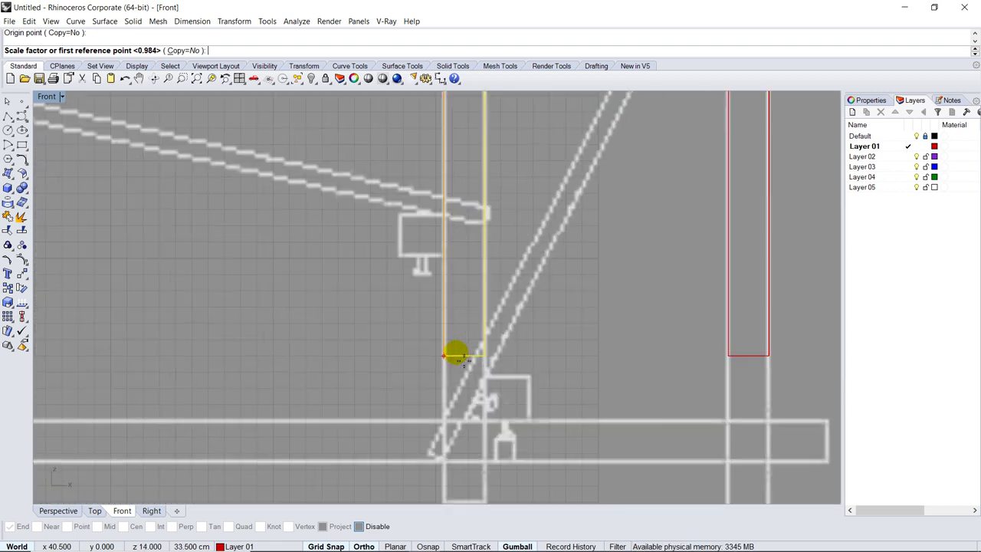
pyautogui.click(438, 358)
pyautogui.scroll(-4, 441, 359)
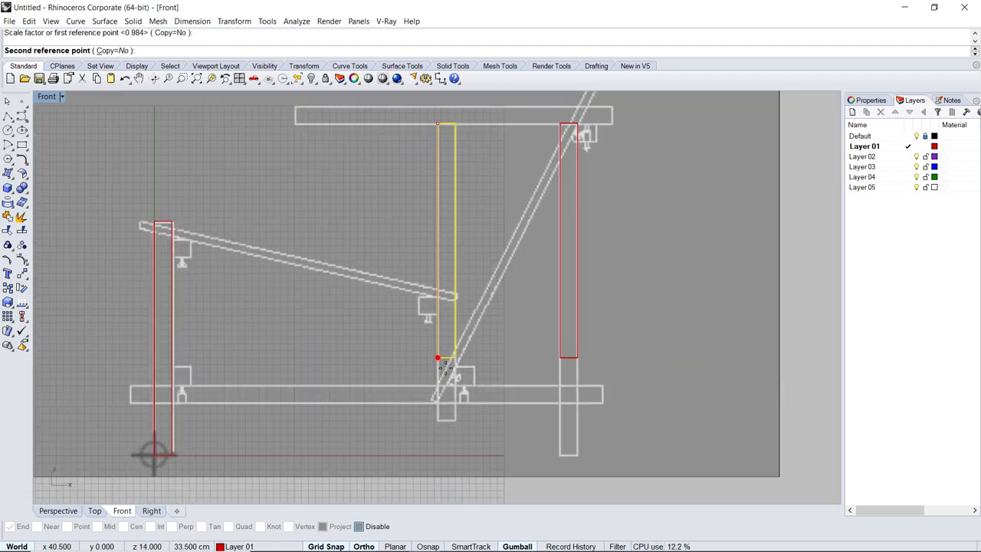
pyautogui.scroll(3, 434, 423)
pyautogui.click(452, 418)
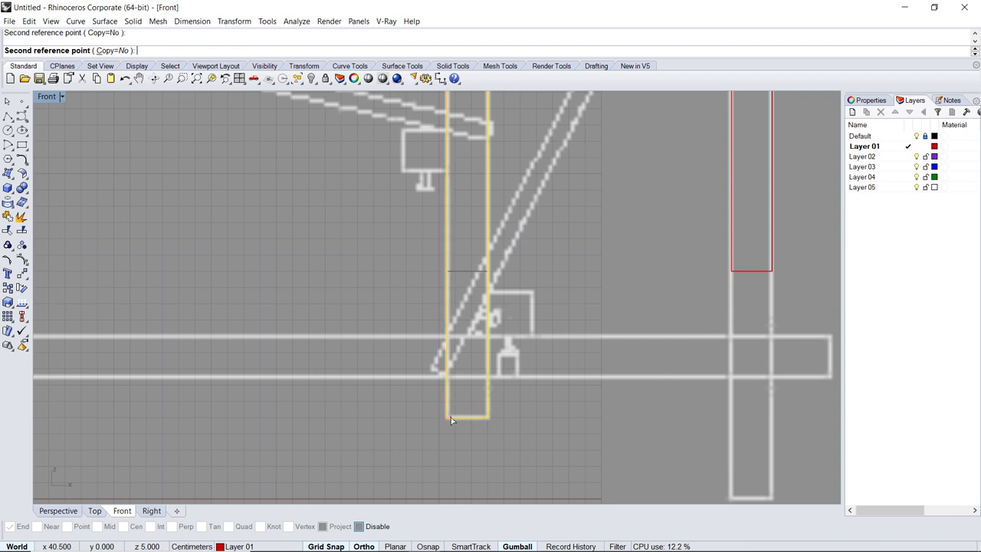
# - Lengthen the rear leg with Scale 1-D from its top corner to 47.5 cm, reaching the drawn foot at z 0
pyautogui.scroll(-5, 390, 383)
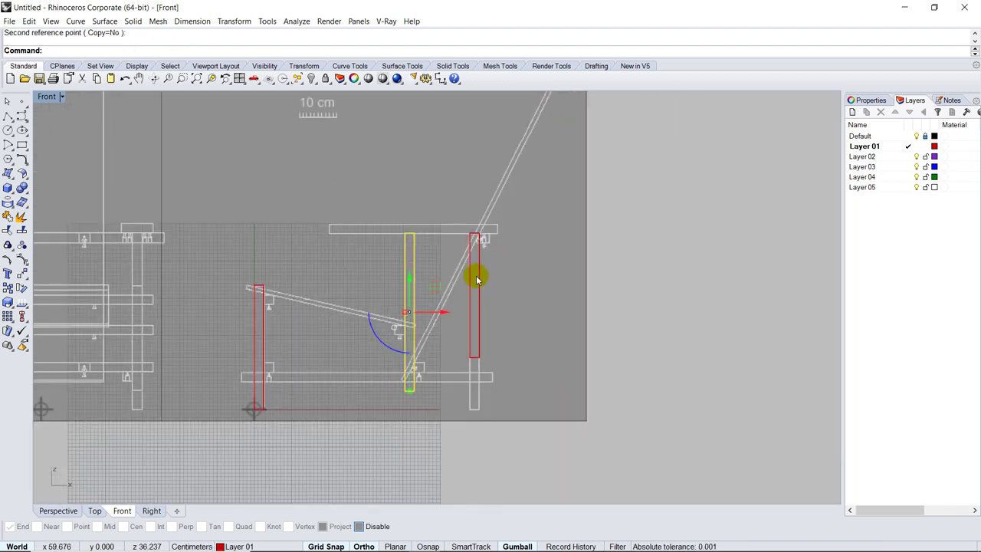
pyautogui.click(479, 283)
pyautogui.scroll(5, 472, 243)
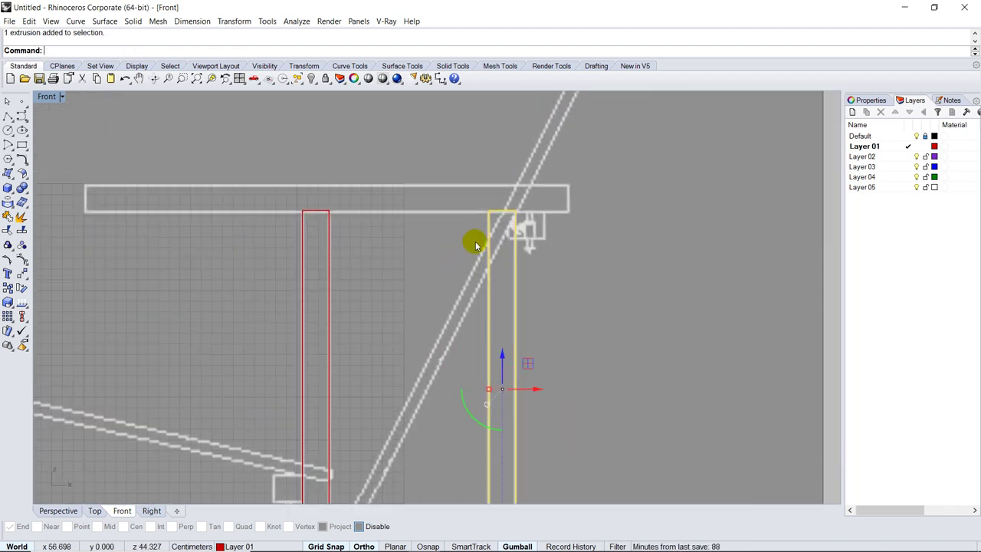
pyautogui.press('Return')
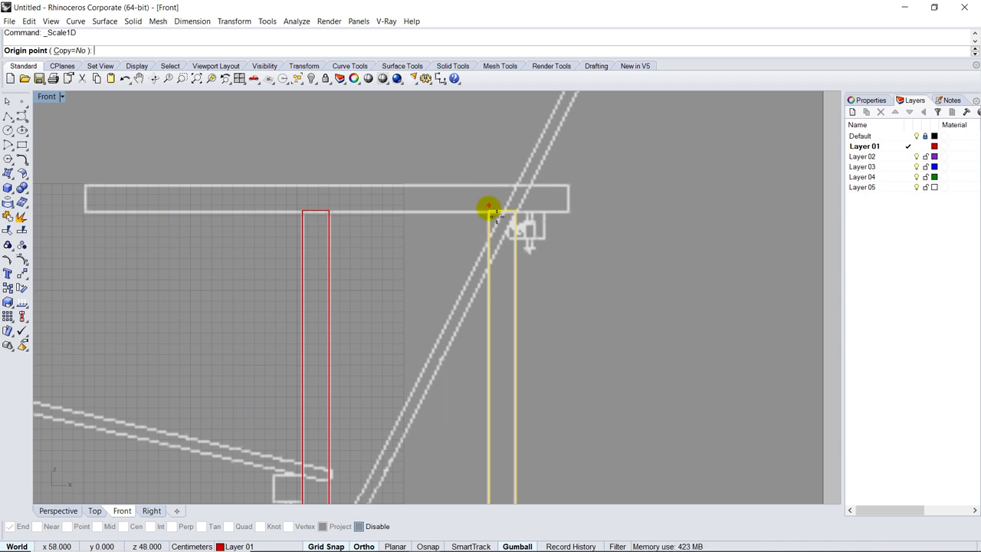
pyautogui.click(488, 213)
pyautogui.scroll(-4, 445, 205)
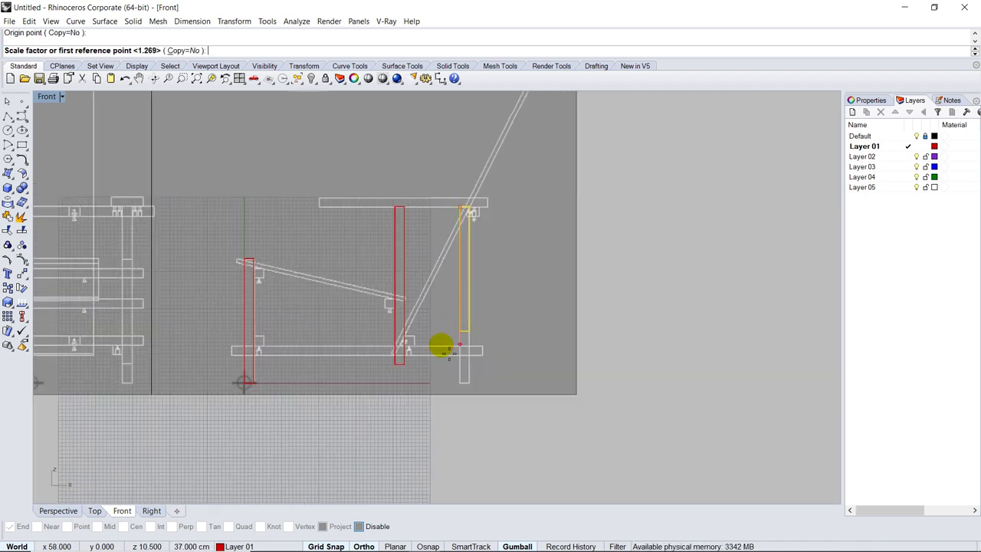
pyautogui.scroll(3, 444, 349)
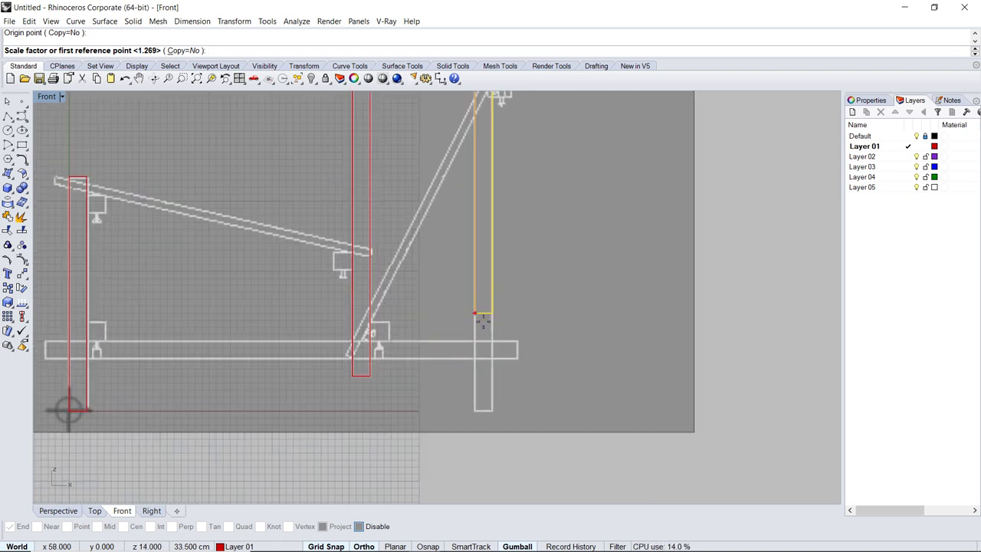
pyautogui.click(475, 314)
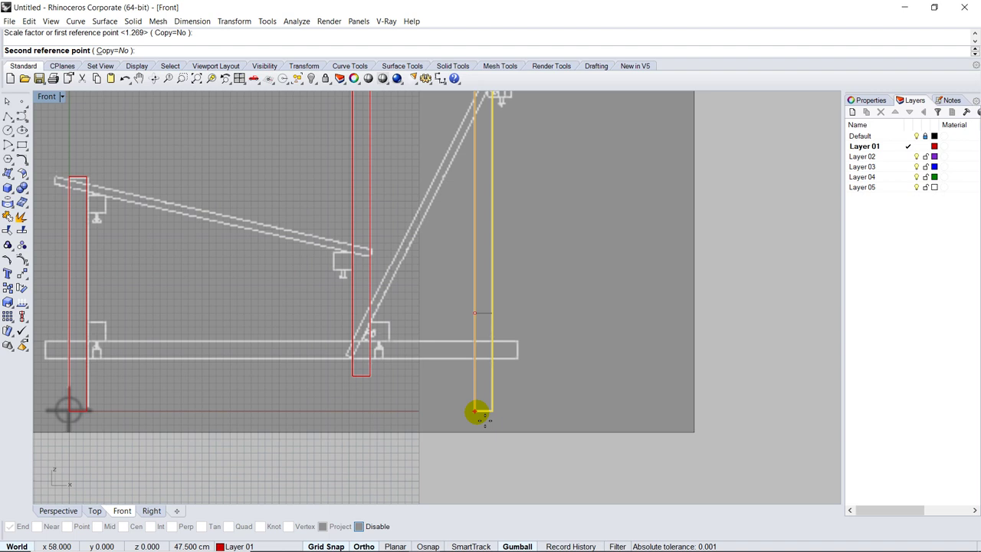
pyautogui.click(475, 411)
# - Rotate a copy of the front leg by 270° about its rear edge at the lower rail's bottom line, laying it along the drawn rail
pyautogui.scroll(-4, 586, 357)
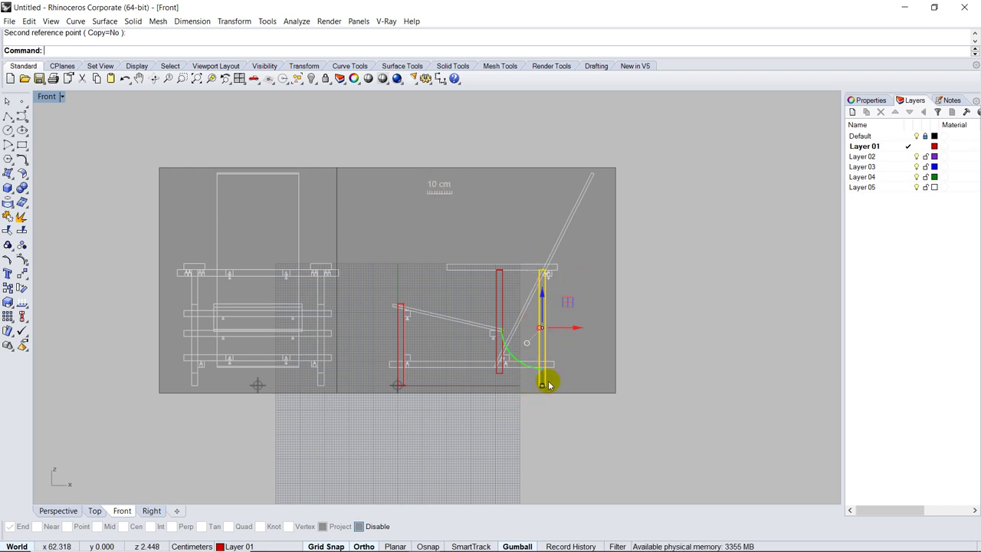
pyautogui.scroll(1, 568, 357)
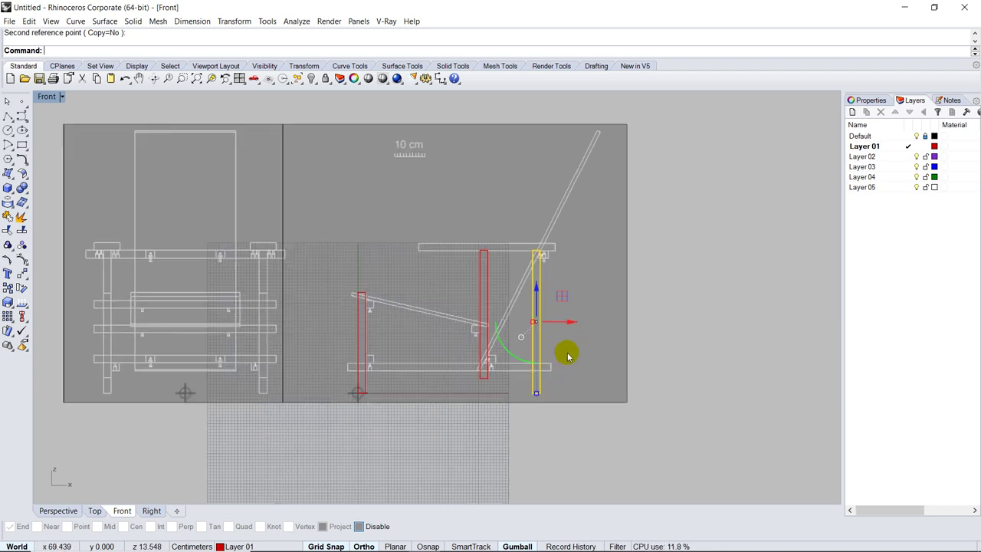
pyautogui.scroll(3, 568, 356)
pyautogui.click(361, 338)
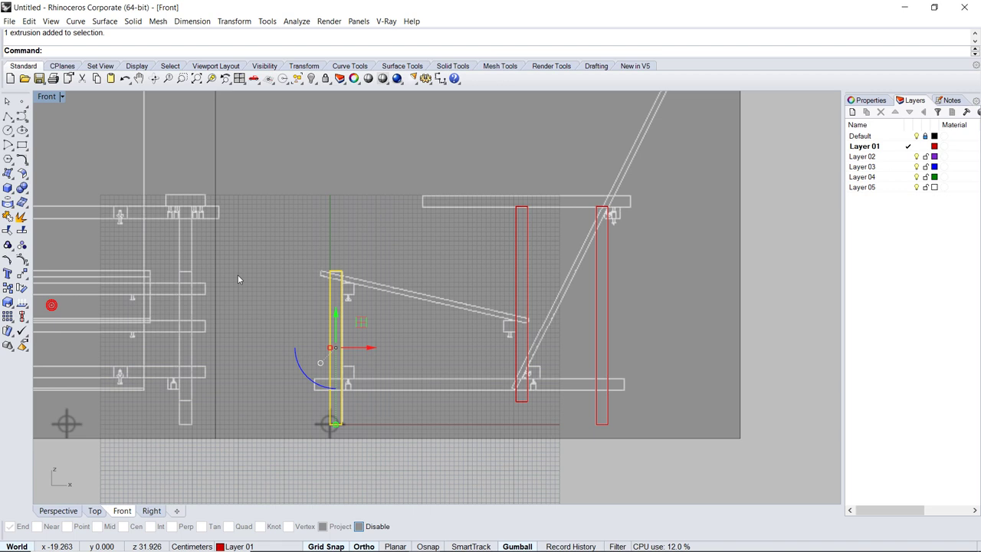
pyautogui.click(234, 21)
pyautogui.click(245, 60)
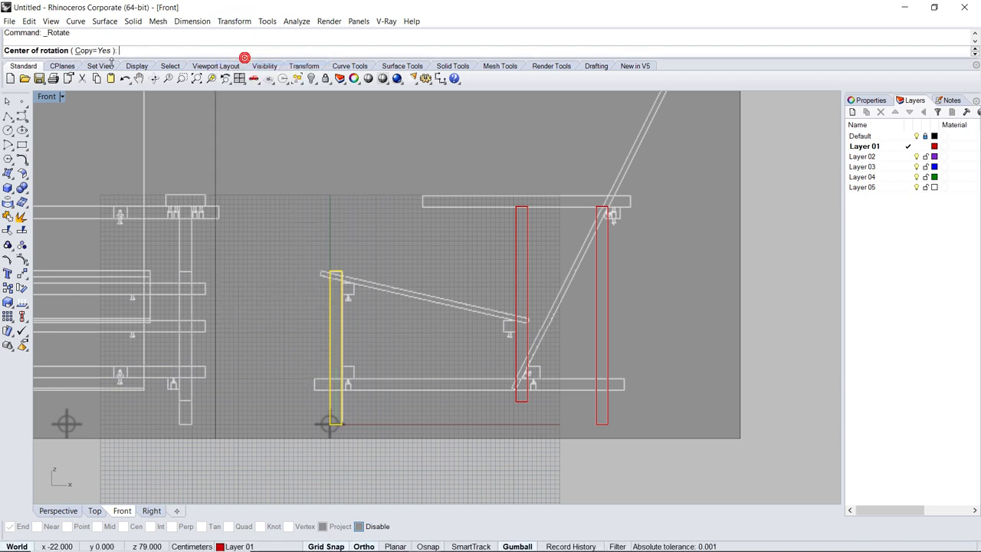
pyautogui.scroll(5, 337, 394)
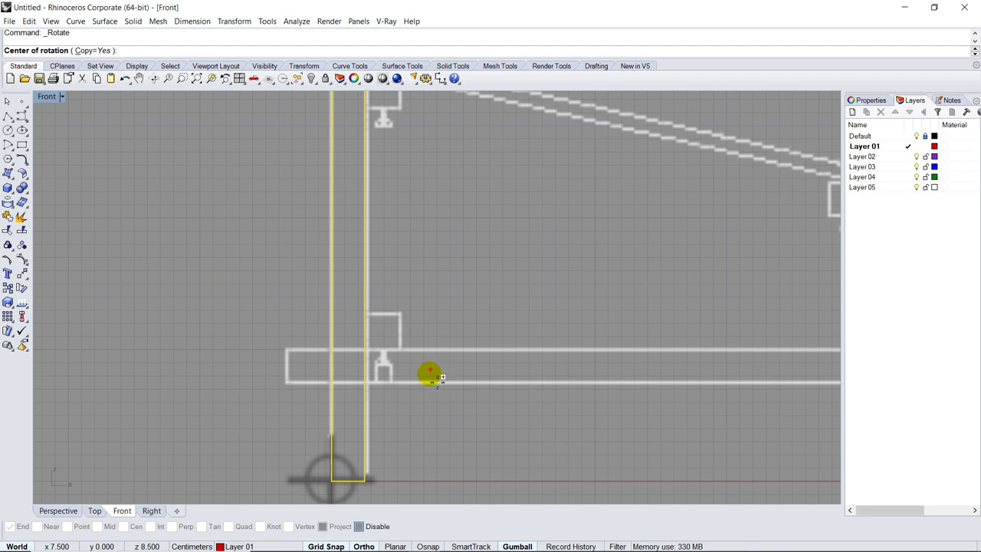
pyautogui.click(365, 383)
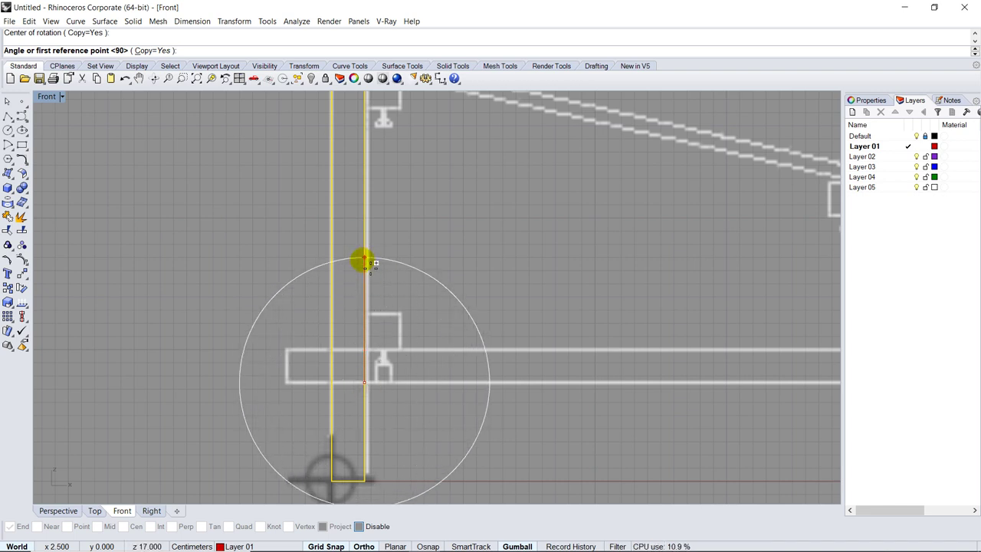
pyautogui.click(365, 263)
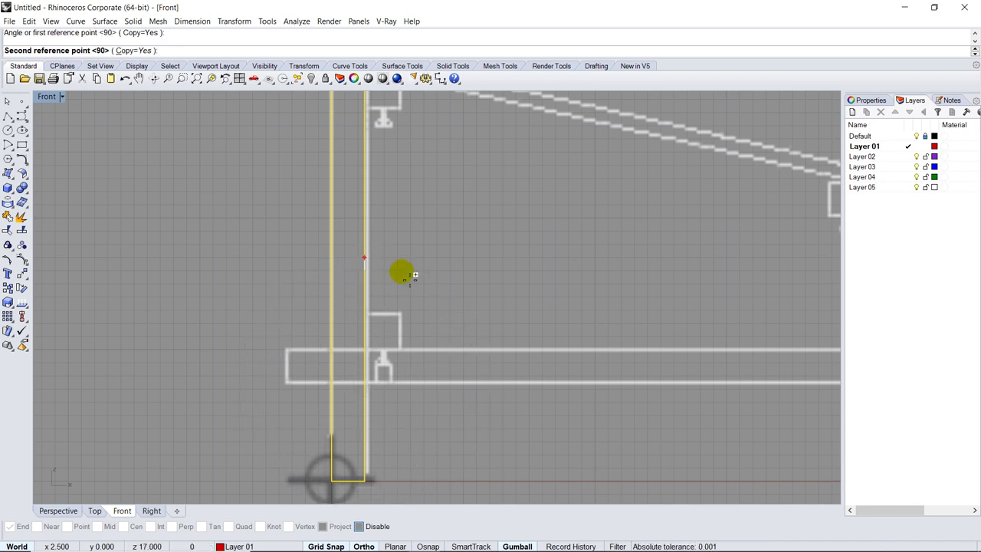
pyautogui.click(488, 391)
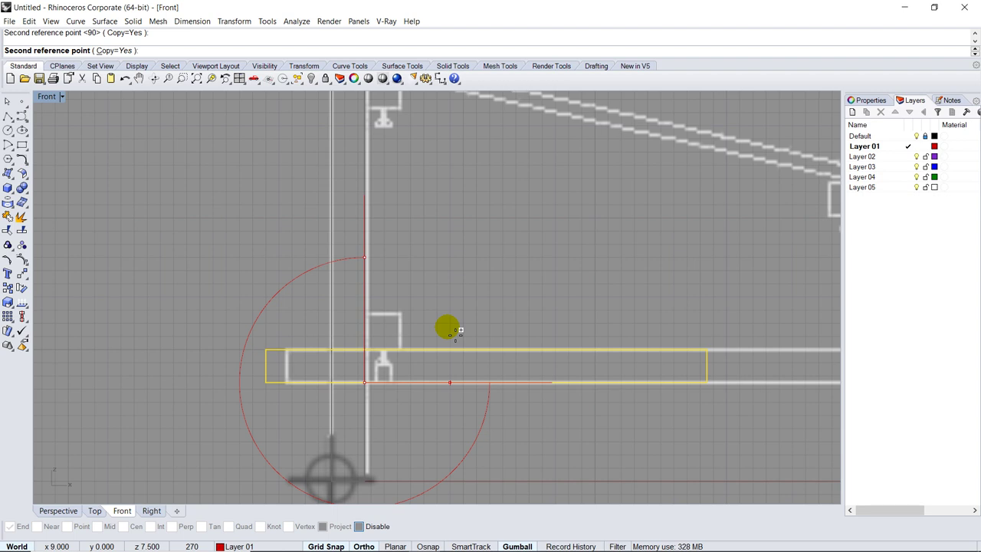
pyautogui.press('Return')
pyautogui.scroll(-4, 270, 338)
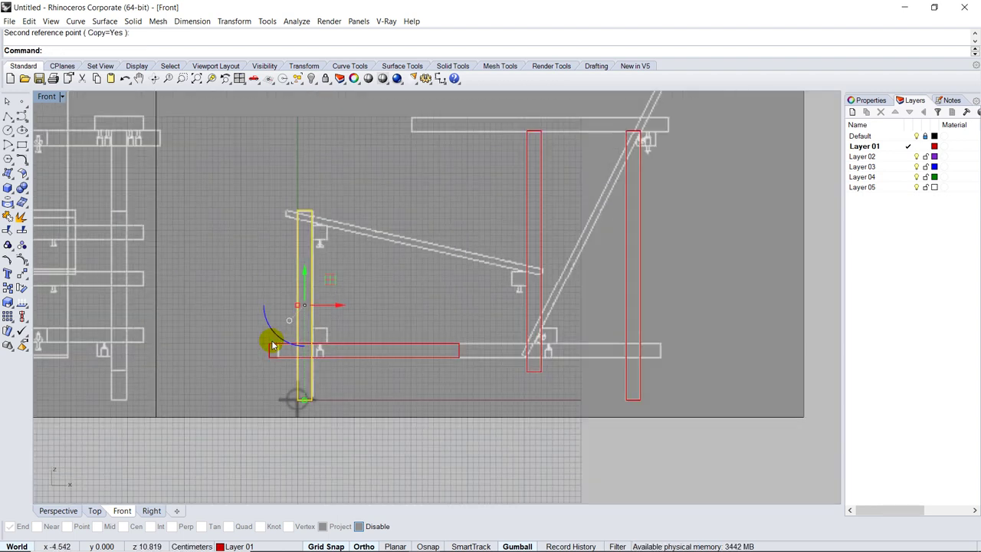
# - Shift the horizontal rail copy along X so its front end aligns with the front end of the drawn lower rail
pyautogui.click(273, 353)
pyautogui.scroll(4, 337, 353)
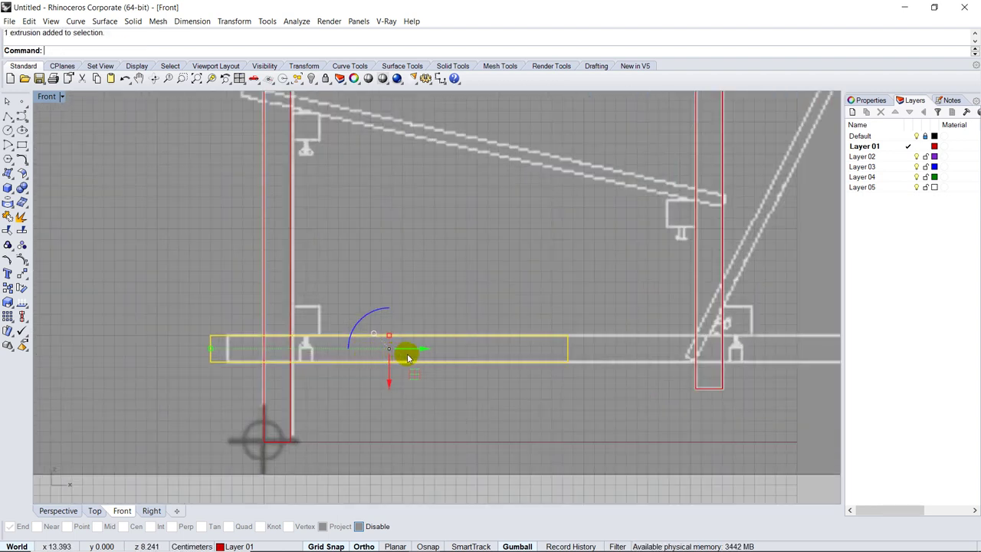
pyautogui.moveTo(412, 352); pyautogui.dragTo(429, 346)
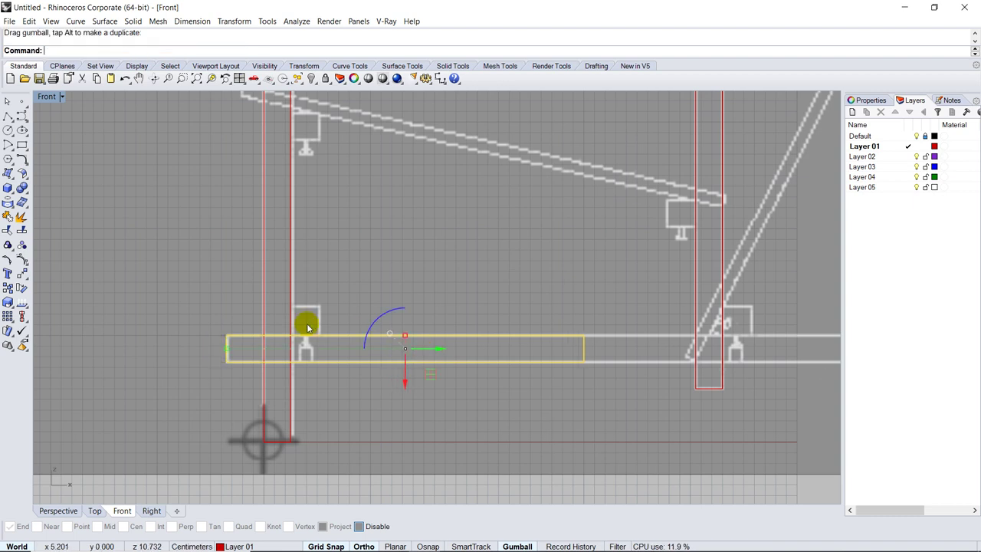
# - Lengthen the lower rail with Scale 1-D from its front bottom corner to the rear end of the drawn rail
pyautogui.scroll(-2, 295, 291)
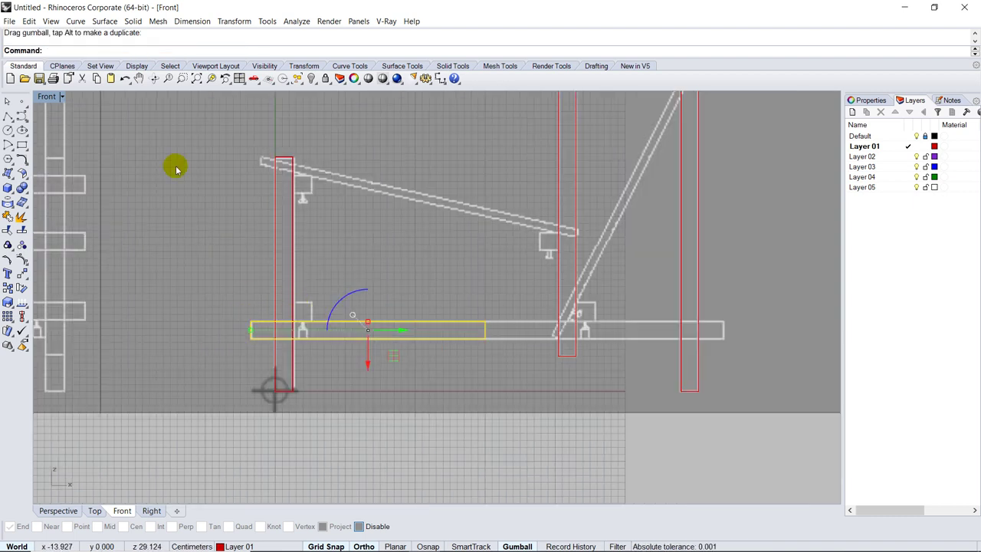
pyautogui.click(226, 23)
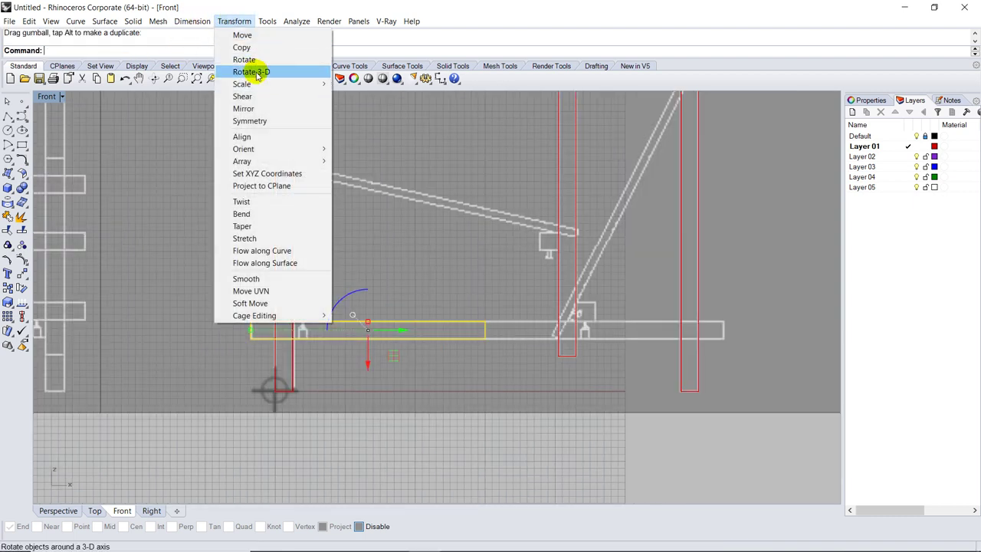
pyautogui.moveTo(260, 84)
pyautogui.click(361, 108)
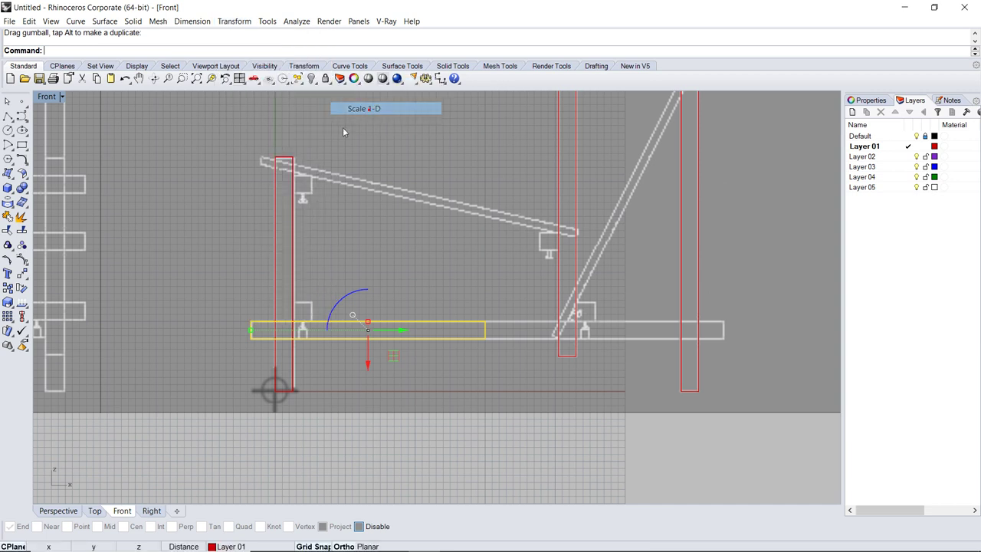
pyautogui.click(252, 339)
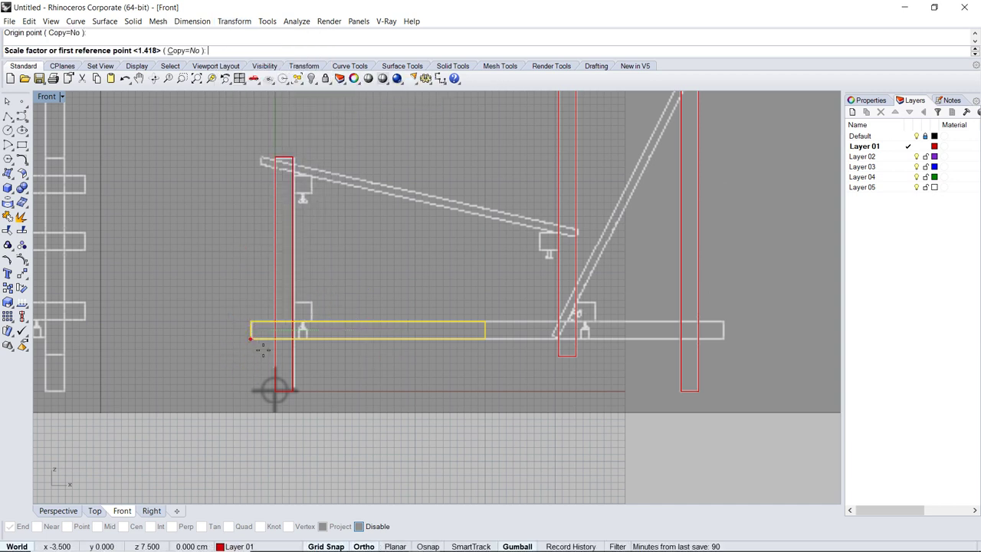
pyautogui.click(484, 340)
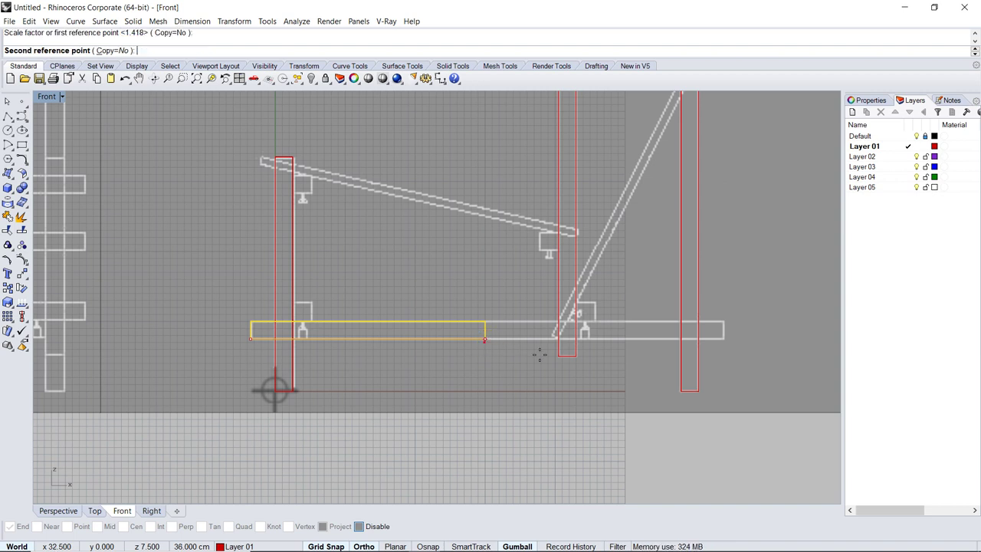
pyautogui.click(724, 342)
# - Copy the lower rail straight up to the drawn armrest's height, resting on the leg tops, and align its rear end with the armrest's
pyautogui.scroll(-5, 536, 393)
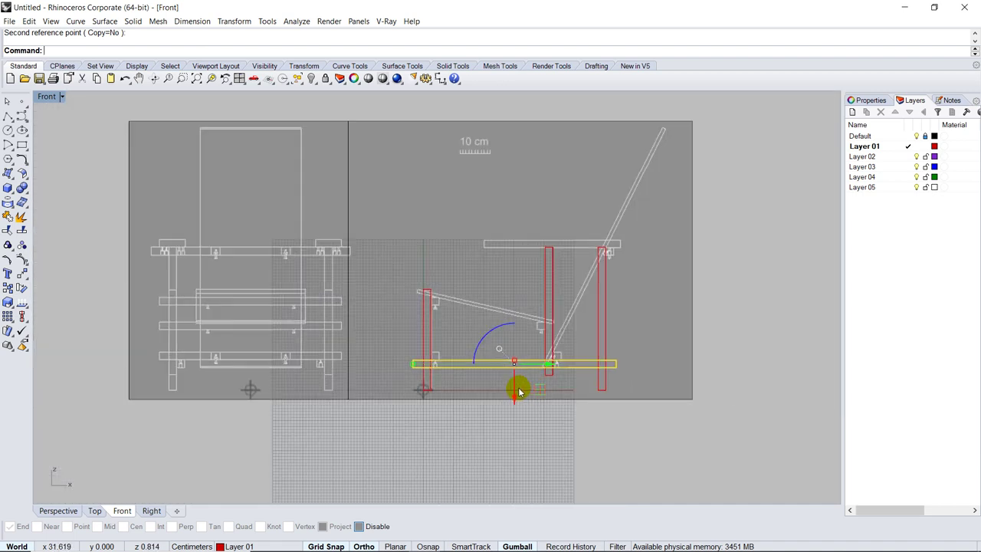
pyautogui.moveTo(516, 393); pyautogui.dragTo(521, 269)
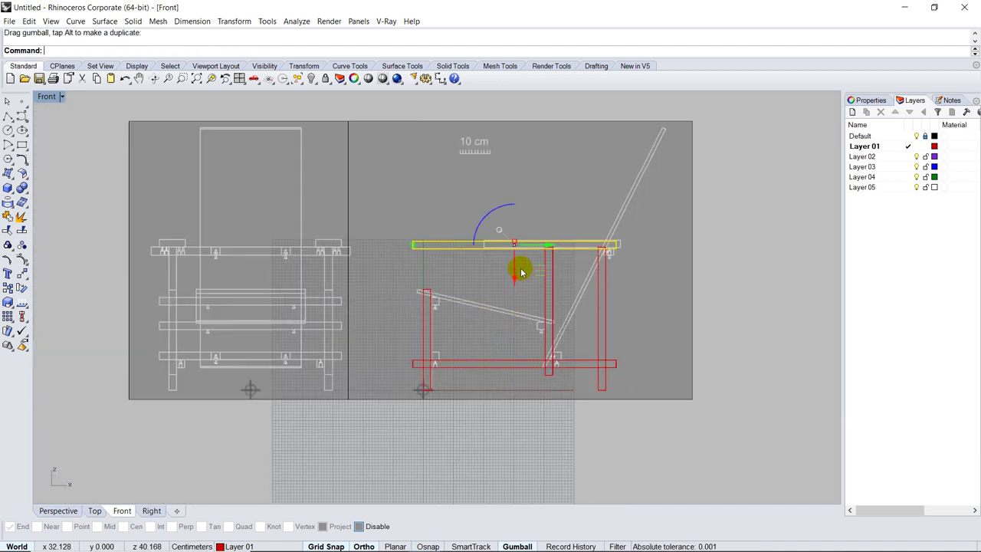
pyautogui.scroll(3, 574, 266)
pyautogui.scroll(3, 501, 221)
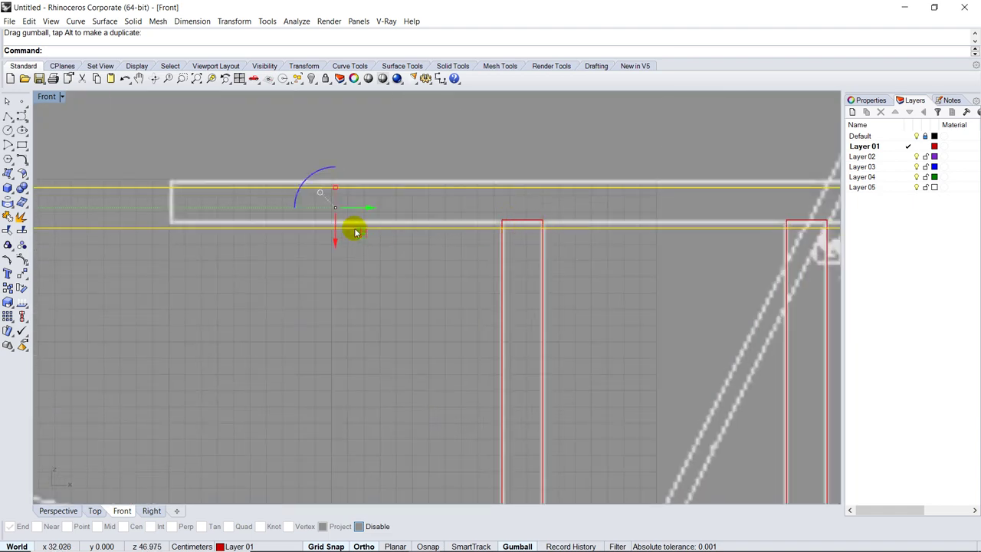
pyautogui.click(337, 220)
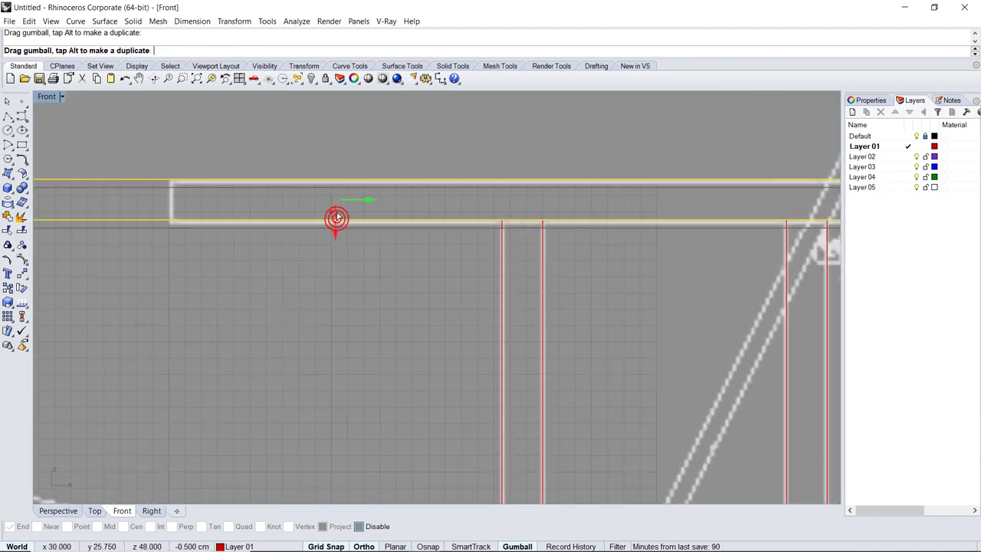
pyautogui.scroll(-5, 342, 256)
pyautogui.moveTo(354, 233); pyautogui.dragTo(370, 233)
# - Shorten the armrest copy with Scale 1-D from its rear bottom corner to 45.5 cm, matching the drawn front end, and deselect it
pyautogui.scroll(-5, 550, 250)
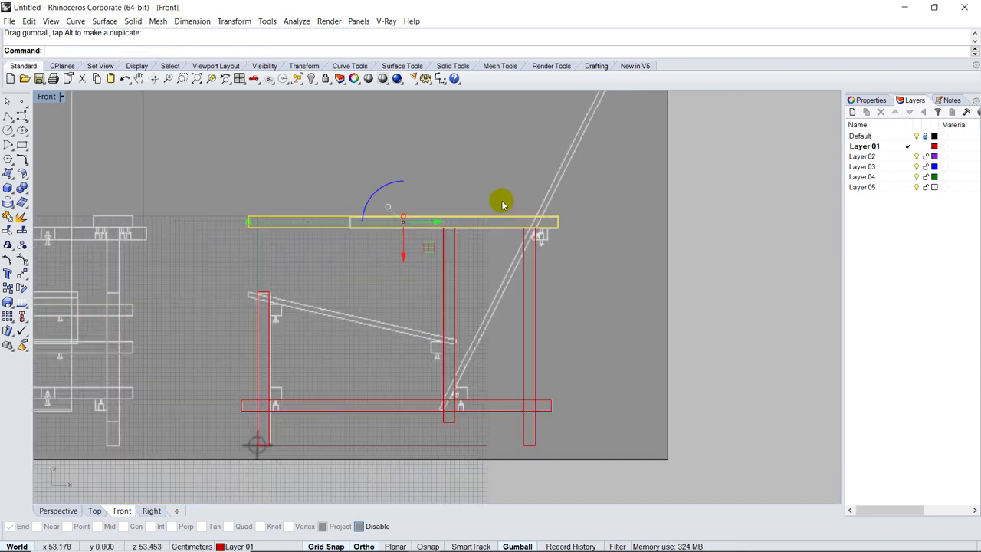
pyautogui.click(233, 21)
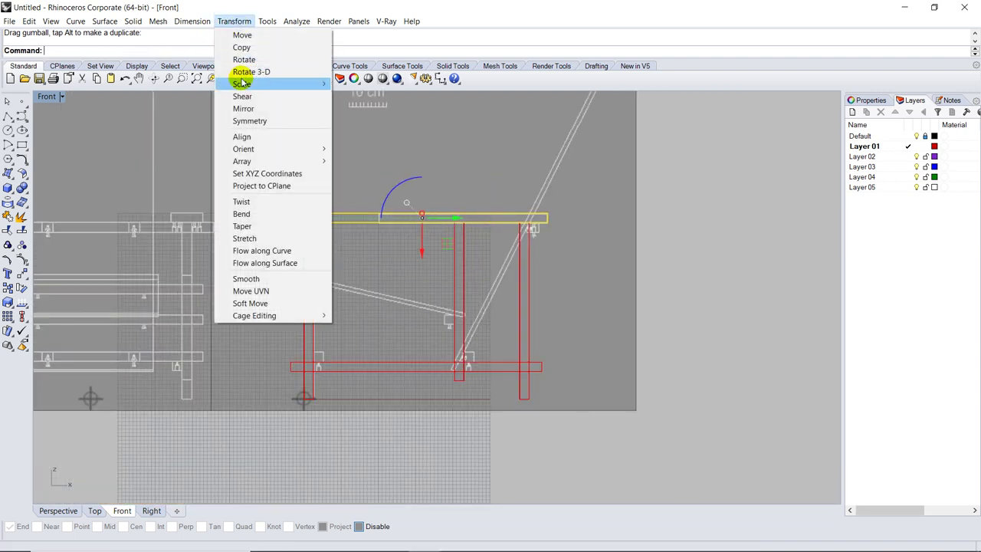
pyautogui.moveTo(241, 85)
pyautogui.click(377, 108)
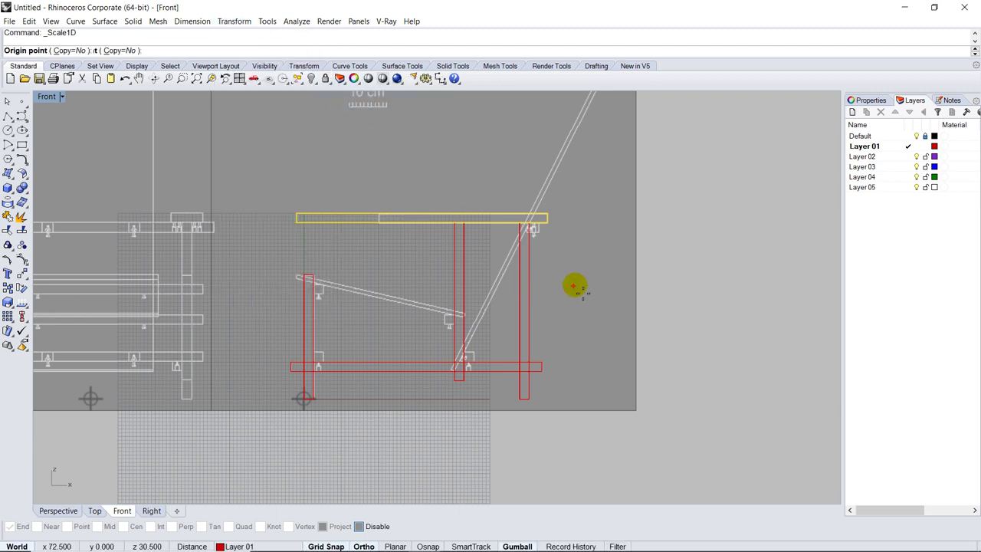
pyautogui.scroll(4, 536, 253)
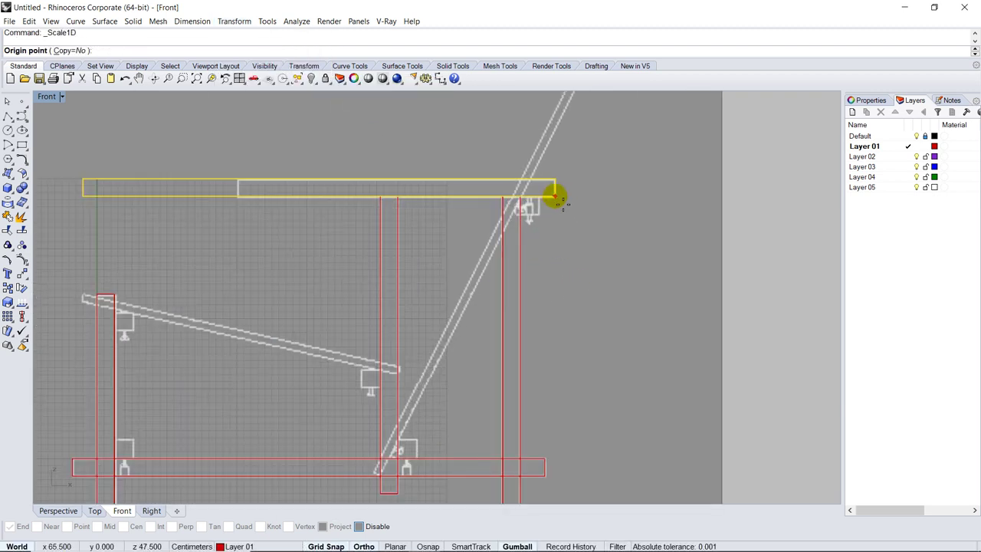
pyautogui.click(562, 203)
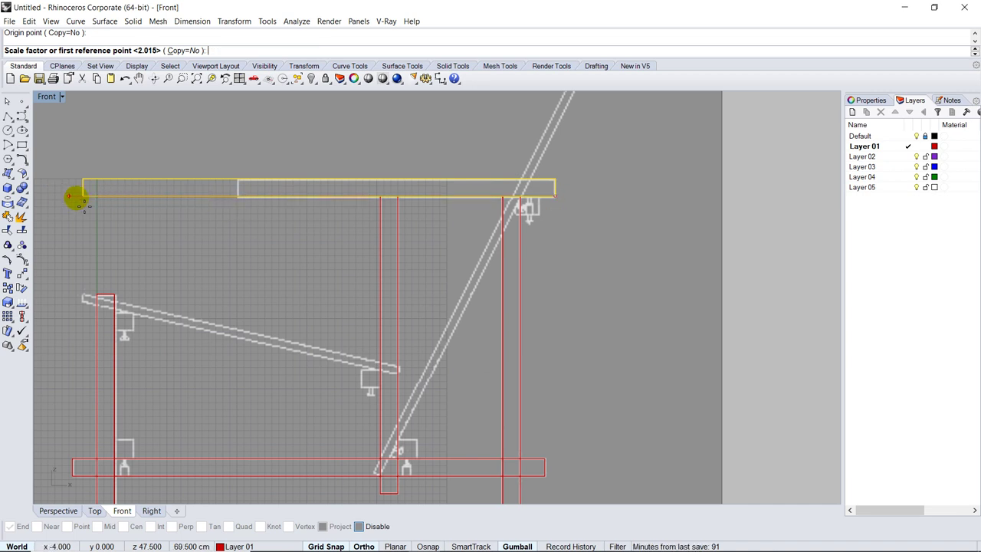
pyautogui.click(83, 196)
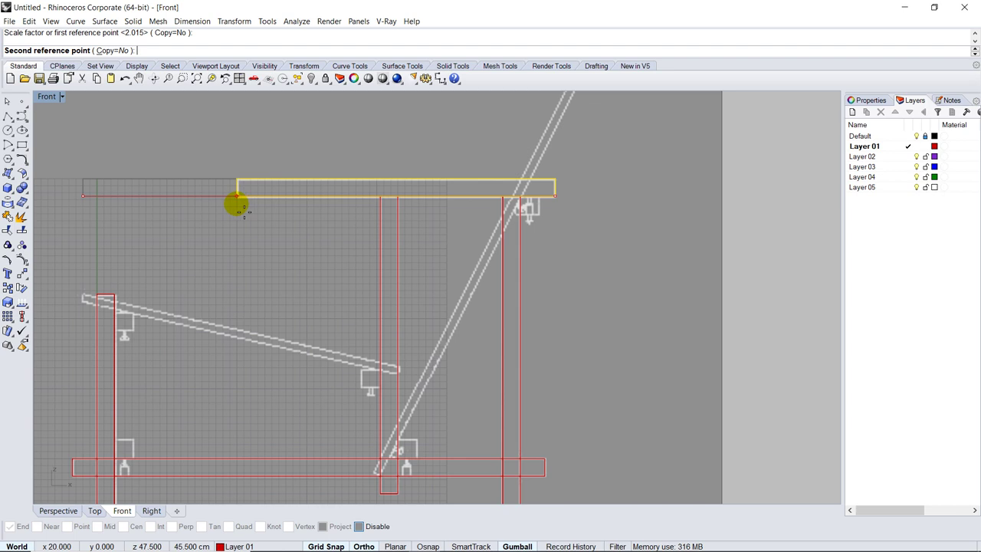
pyautogui.click(237, 198)
pyautogui.scroll(-4, 289, 269)
pyautogui.moveTo(270, 195); pyautogui.dragTo(349, 226, button='right')
pyautogui.click(384, 347)
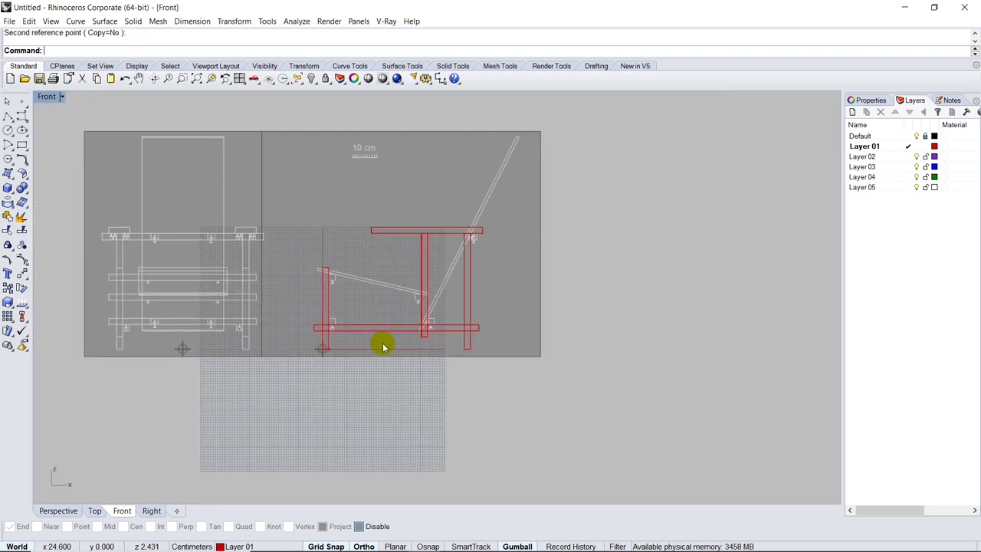
# - In the Right view of the four-view layout, move the lower rail sideways along Y onto its drawn section beside the legs
pyautogui.doubleClick(44, 98)
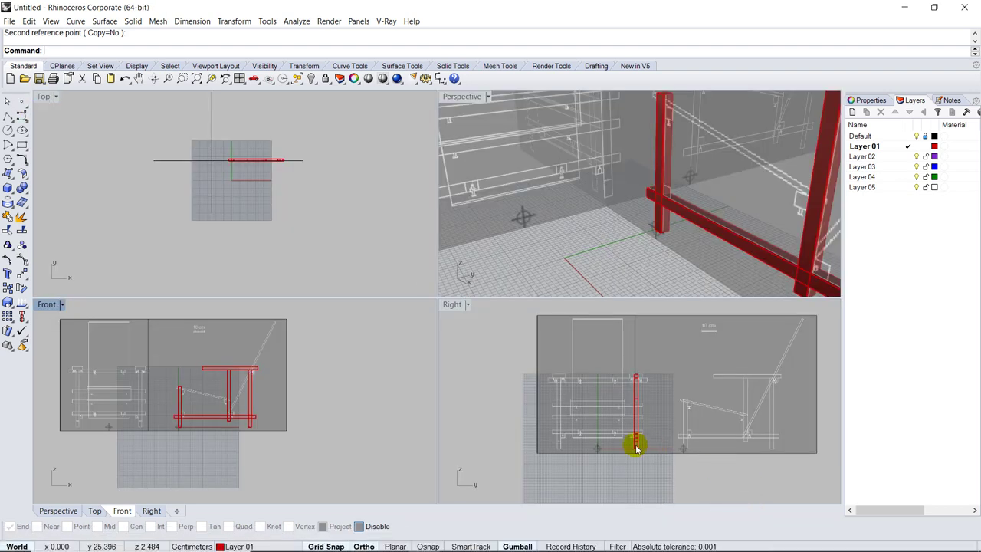
pyautogui.scroll(8, 640, 443)
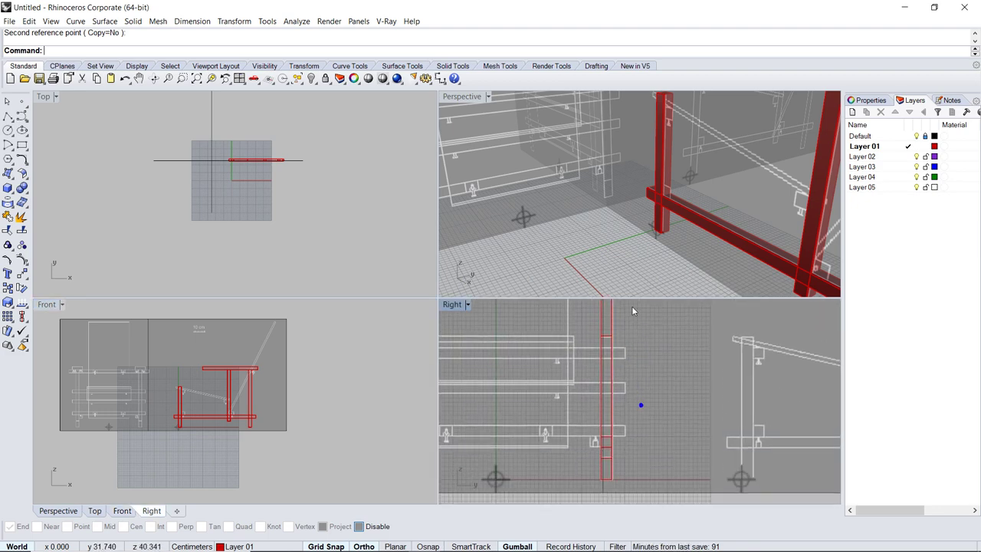
pyautogui.click(723, 237)
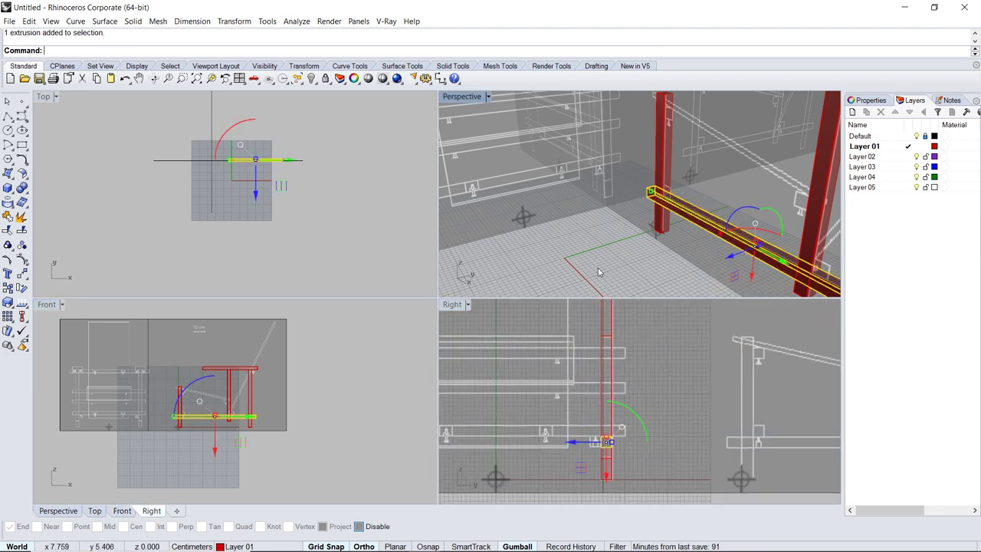
pyautogui.moveTo(723, 237); pyautogui.dragTo(588, 272, button='right')
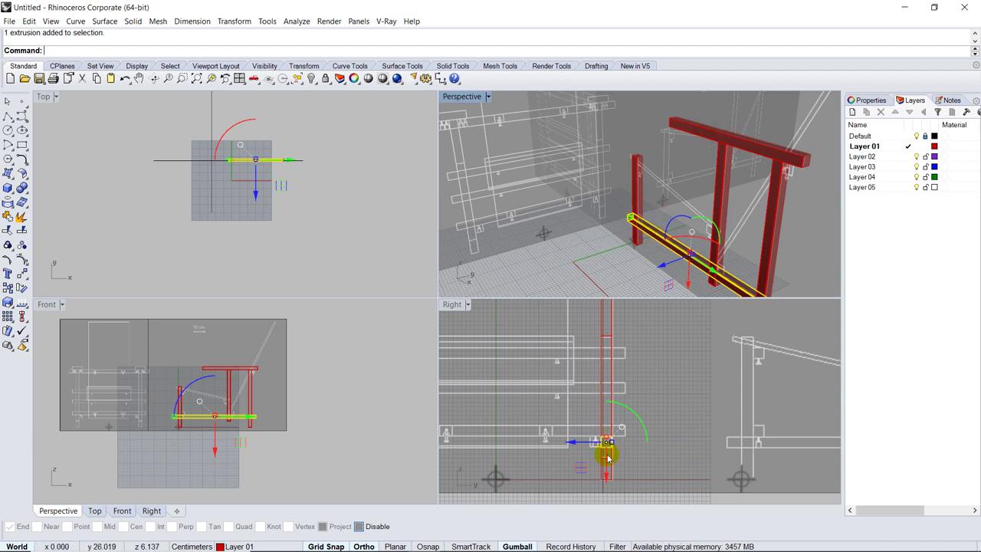
pyautogui.scroll(5, 595, 445)
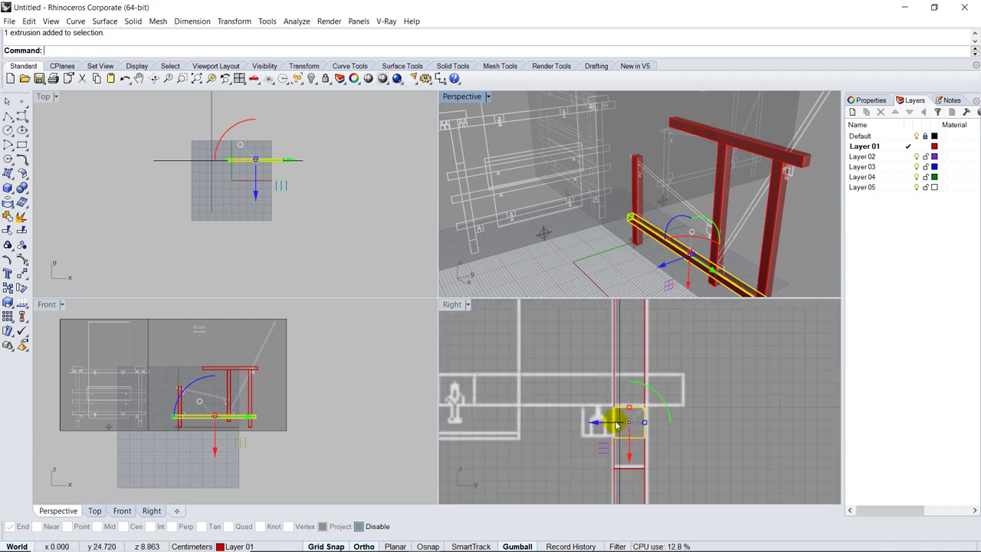
pyautogui.moveTo(606, 426); pyautogui.dragTo(568, 424)
pyautogui.scroll(3, 619, 418)
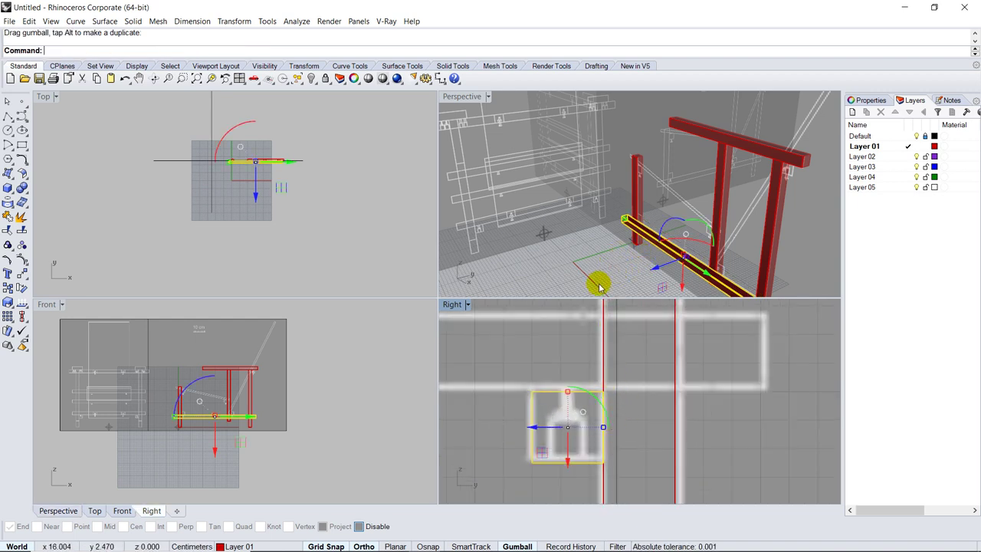
# - Widen the armrest symmetrically about its centre in the Right view to the drawn armrest's width, and deselect it
pyautogui.scroll(-4, 633, 377)
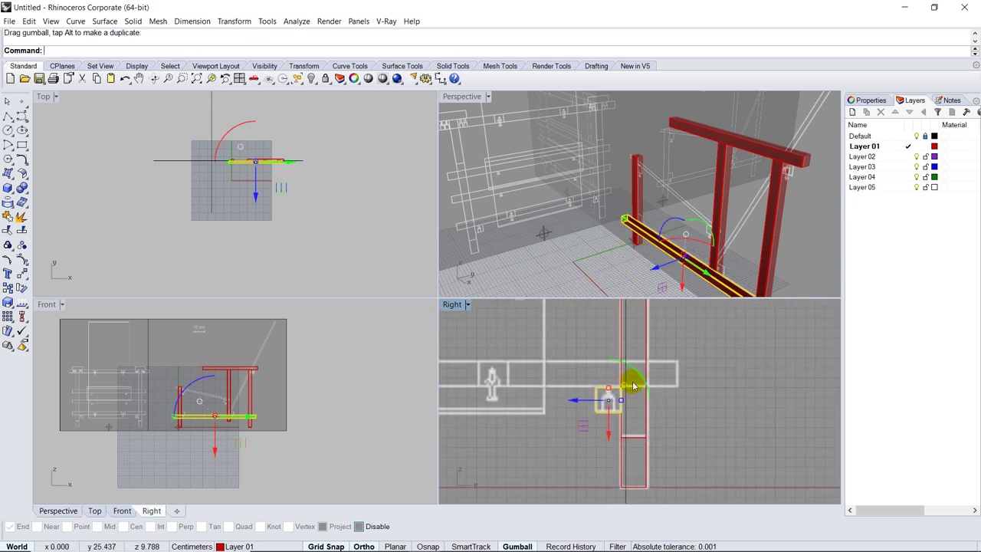
pyautogui.click(719, 155)
pyautogui.scroll(3, 606, 407)
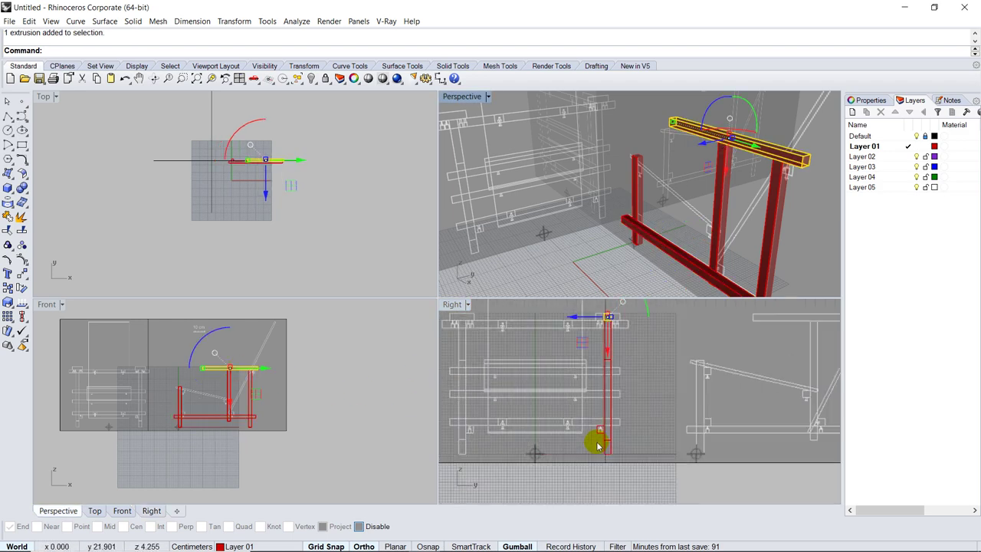
pyautogui.scroll(-4, 617, 353)
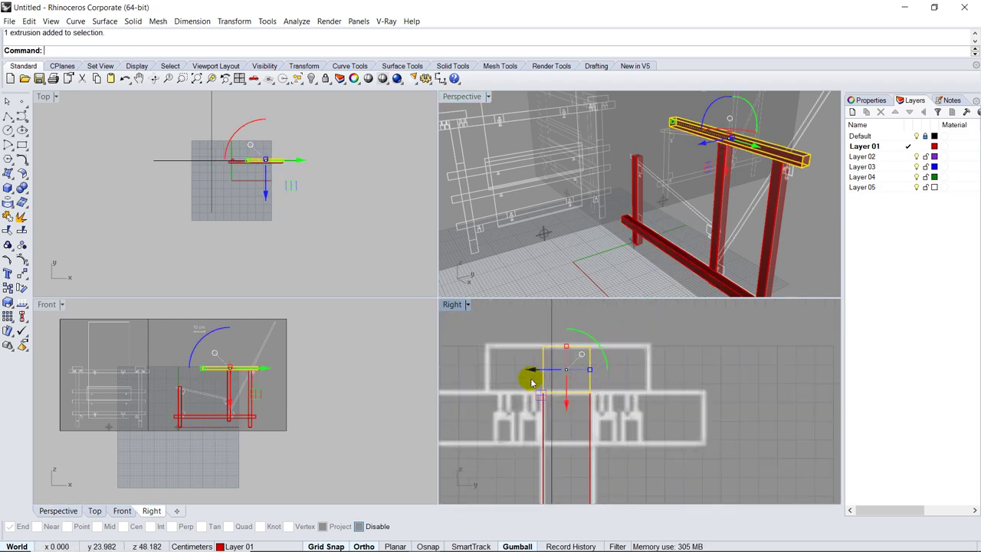
pyautogui.scroll(3, 571, 387)
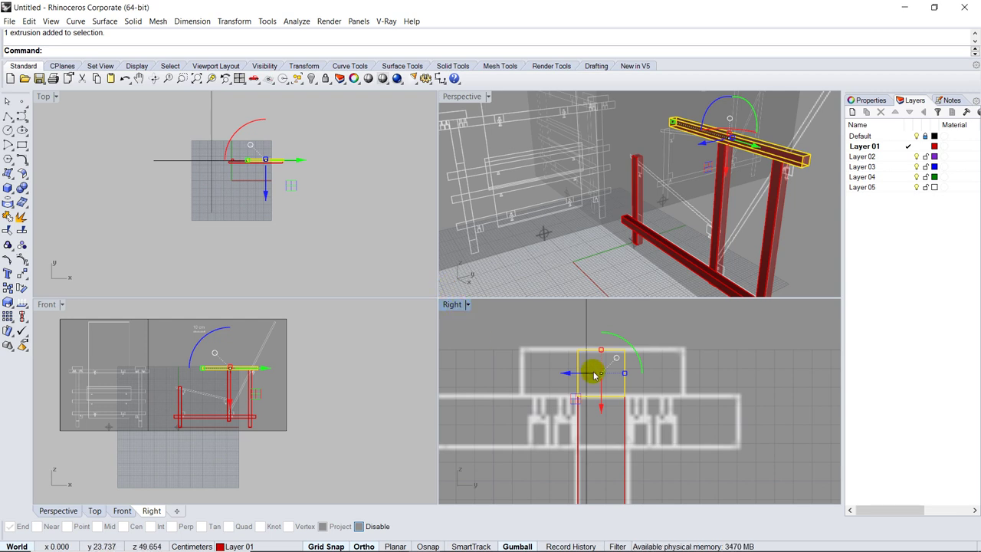
pyautogui.moveTo(625, 374); pyautogui.dragTo(683, 381)
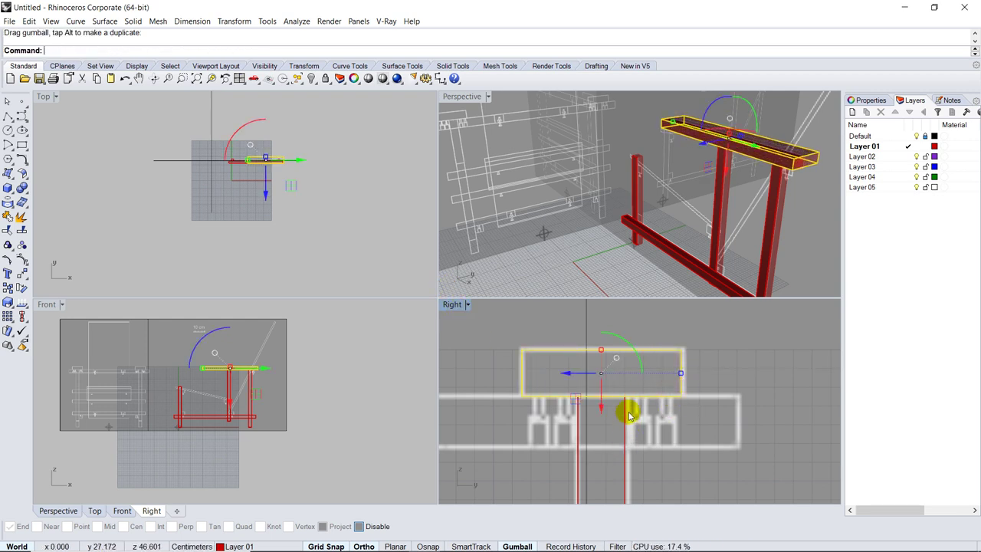
pyautogui.scroll(-4, 683, 350)
pyautogui.scroll(-2, 692, 344)
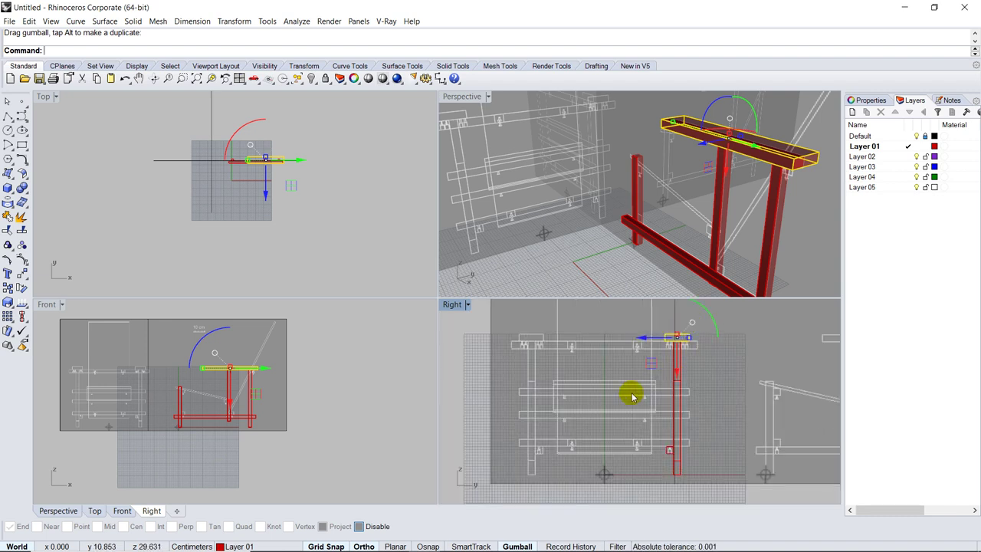
pyautogui.scroll(-1, 631, 394)
pyautogui.moveTo(670, 352); pyautogui.dragTo(688, 365, button='right')
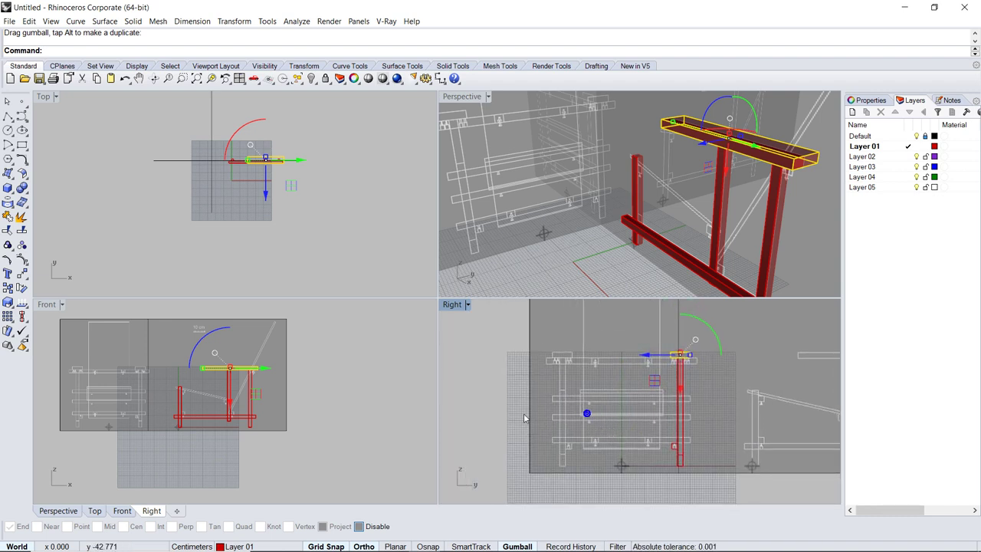
pyautogui.click(510, 461)
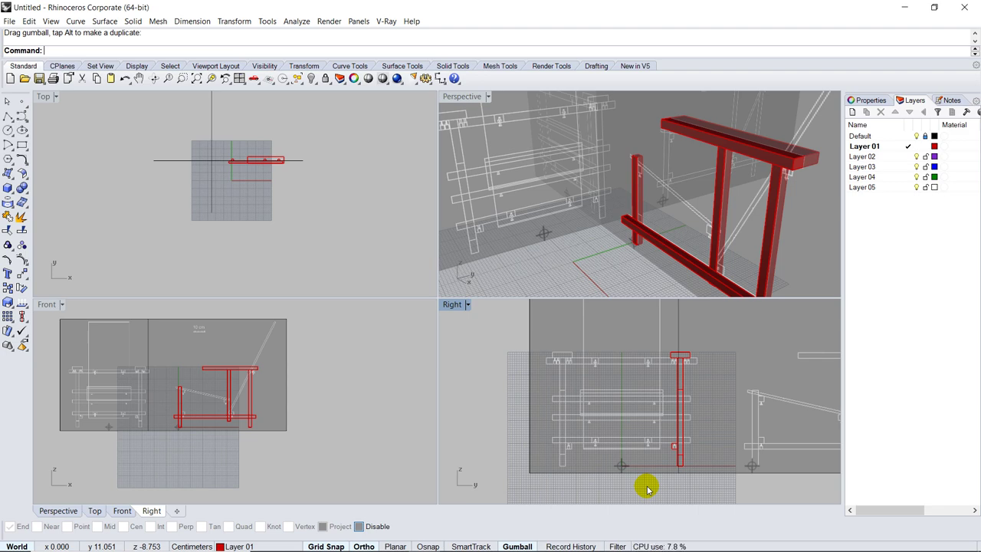
# - Draw a 2.5 × 2.5 cm rectangle in the Front view over the drawn lower front crossbar section, against the front leg and on the rail
pyautogui.scroll(8, 234, 404)
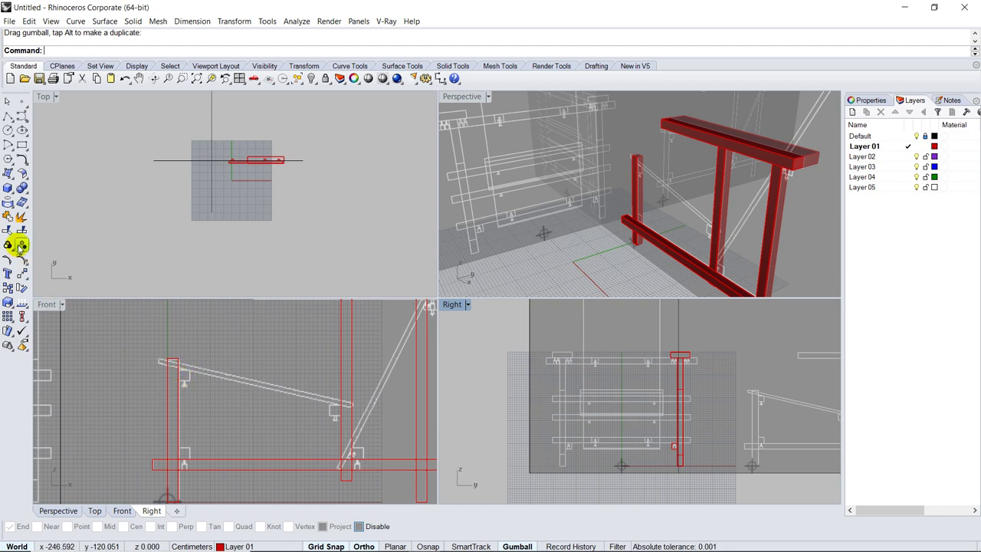
pyautogui.doubleClick(46, 305)
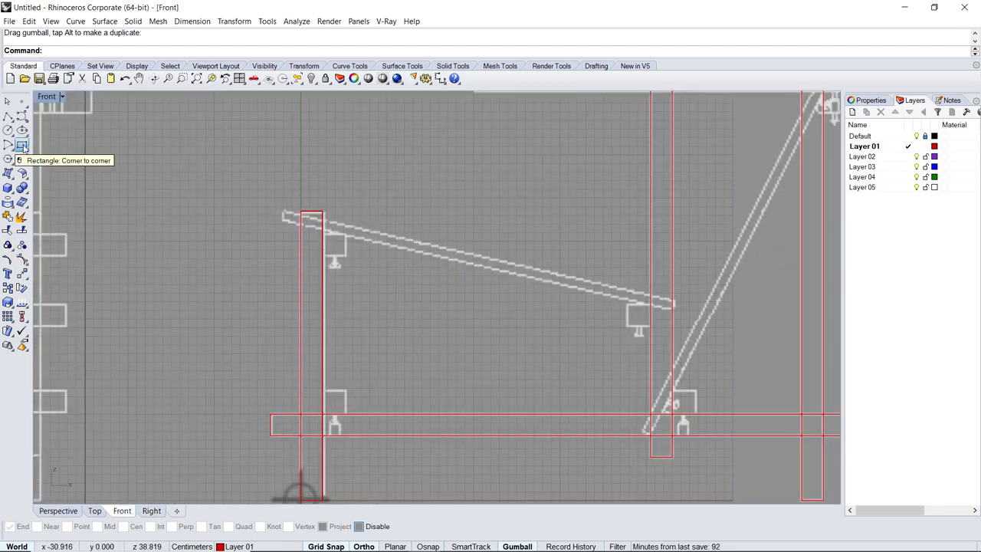
pyautogui.click(22, 146)
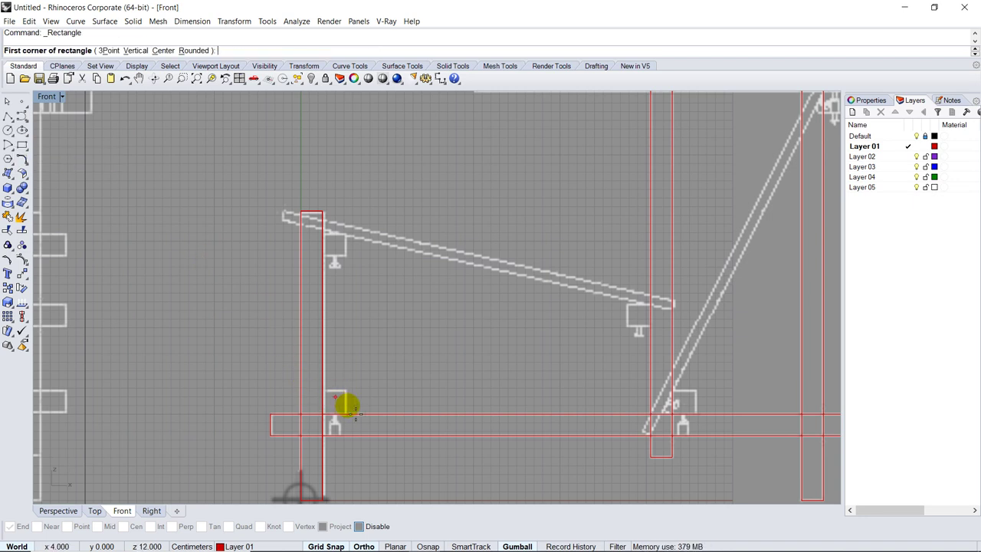
pyautogui.scroll(6, 337, 410)
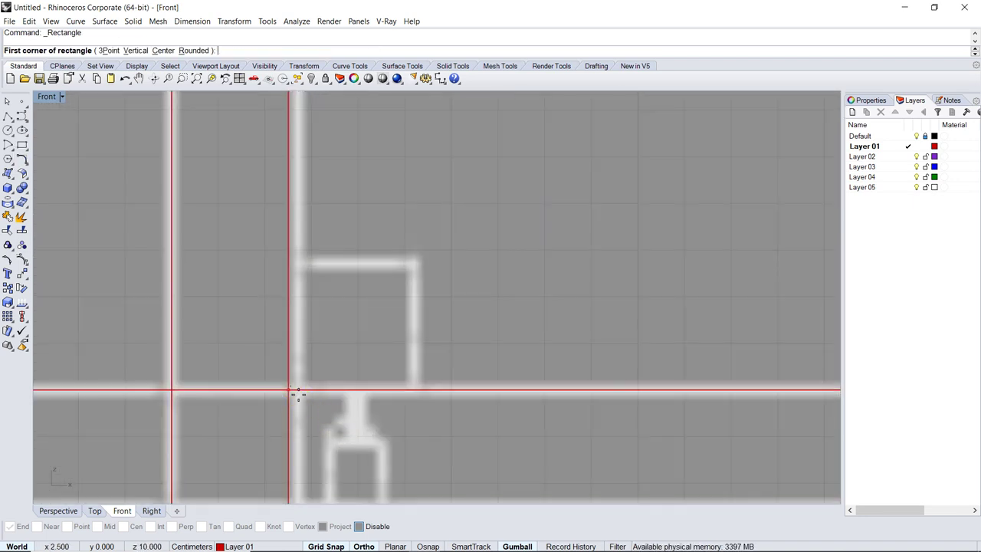
pyautogui.click(289, 392)
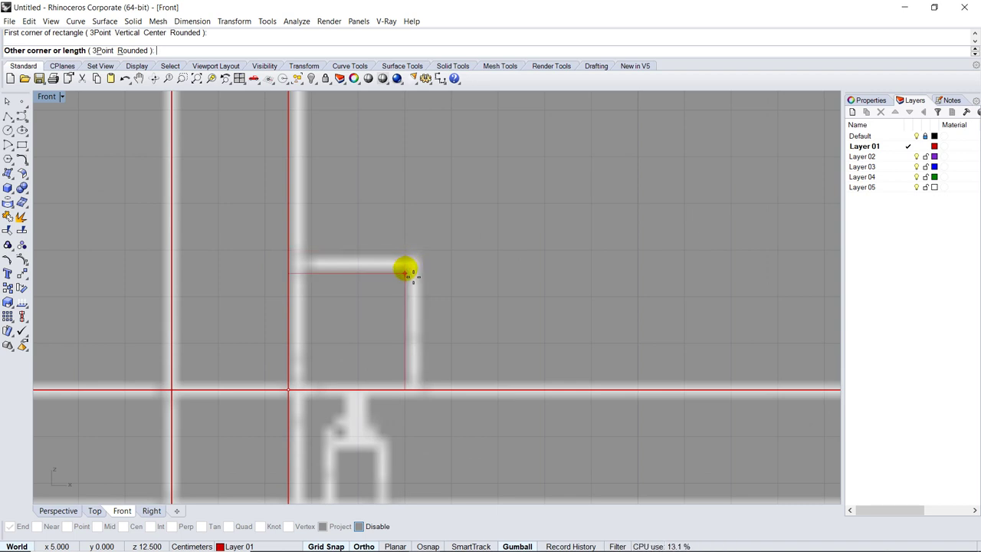
pyautogui.click(405, 274)
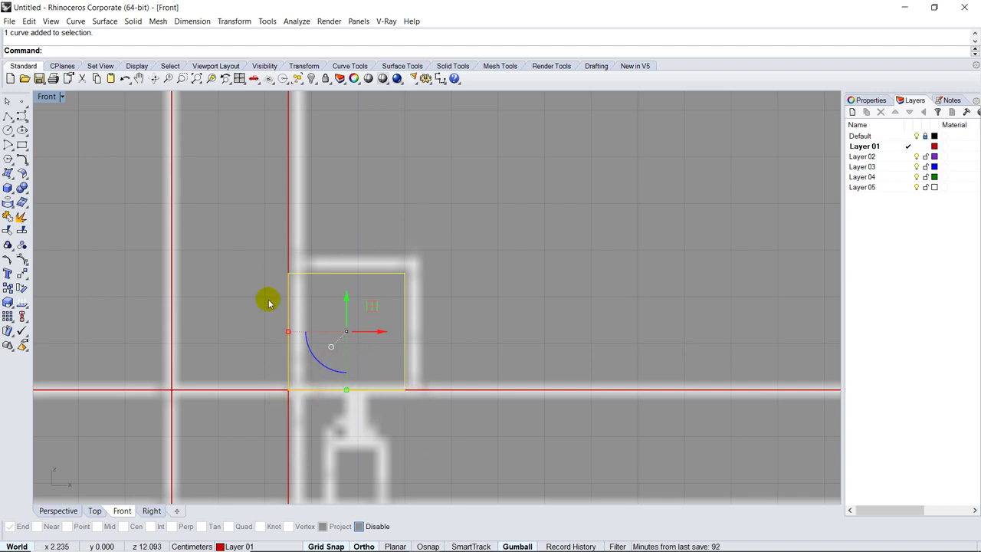
# - Extrude the square straight as a solid to both sides by 30.5 cm, matching the crossbar length drawn in the Right view
pyautogui.scroll(-5, 339, 302)
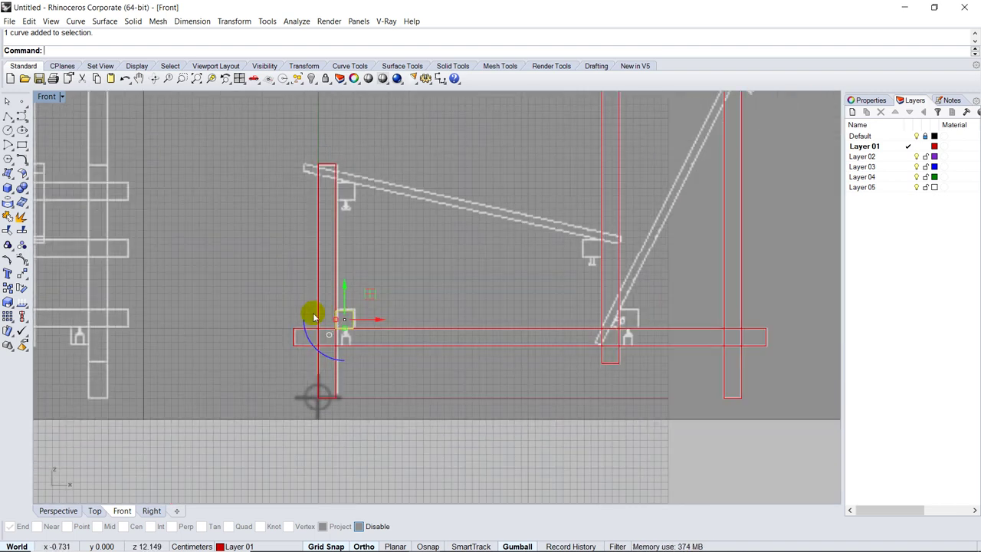
pyautogui.scroll(-4, 300, 325)
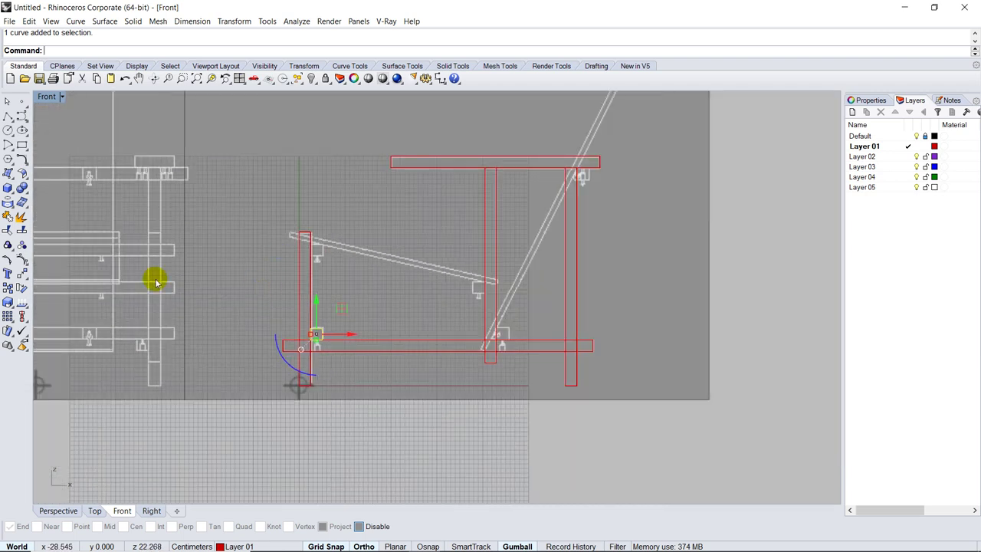
pyautogui.click(103, 21)
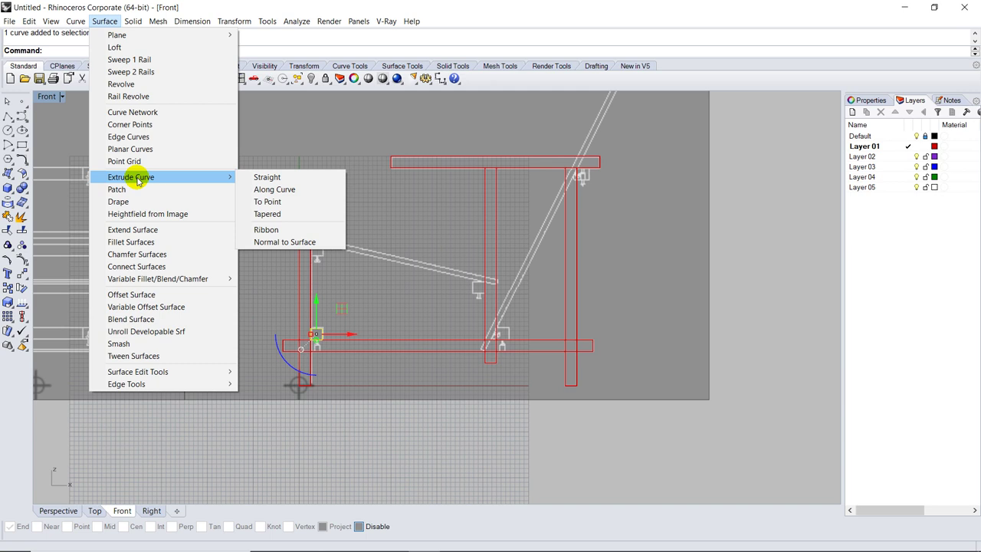
pyautogui.click(281, 179)
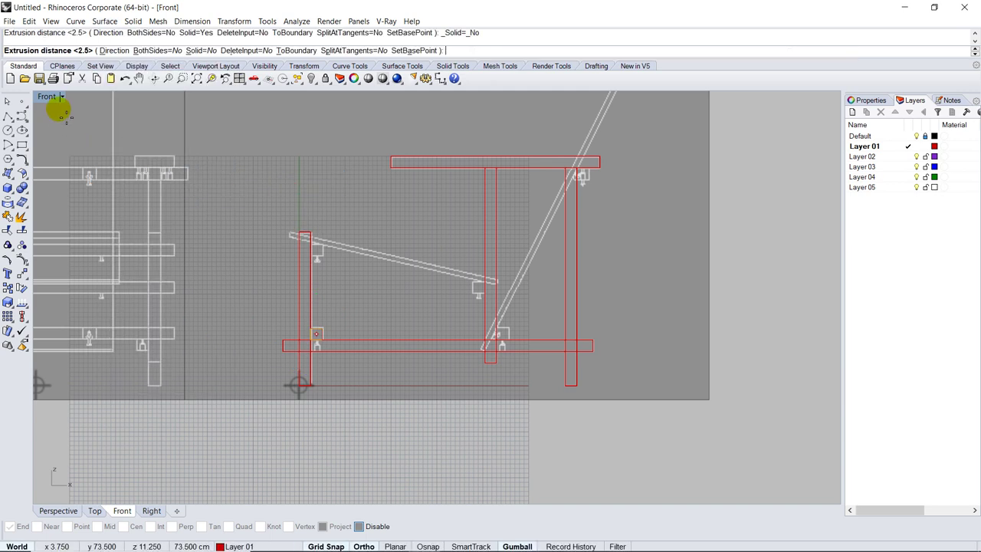
pyautogui.doubleClick(60, 98)
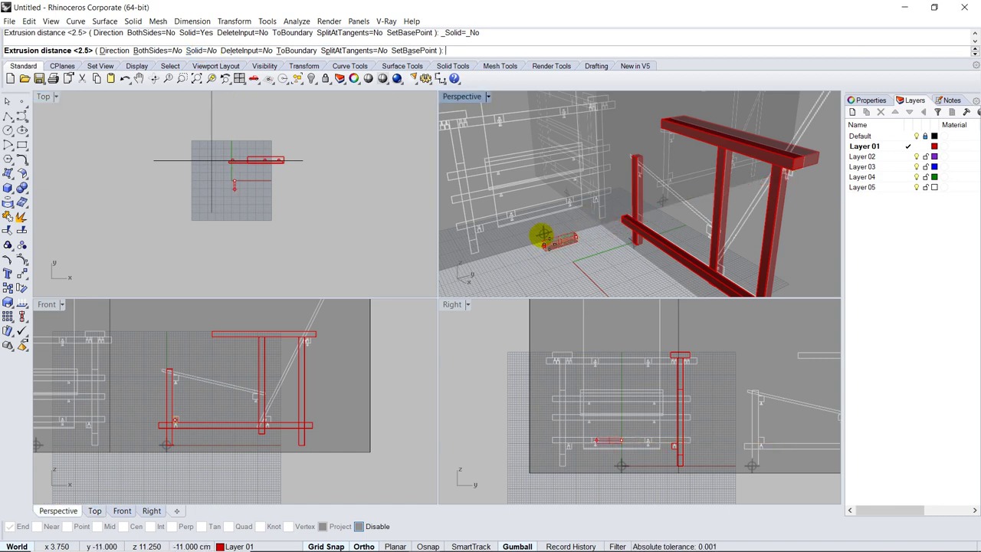
pyautogui.click(197, 50)
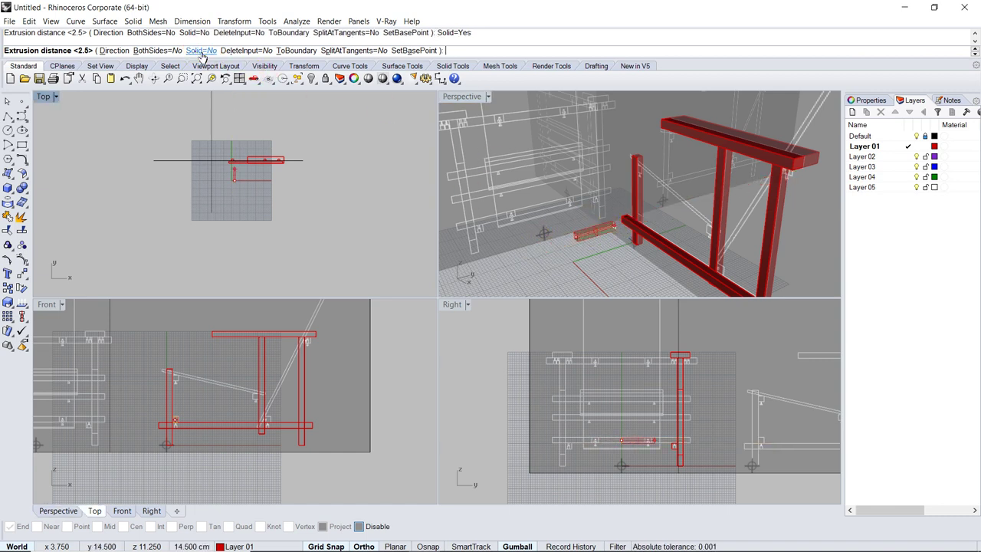
pyautogui.click(162, 51)
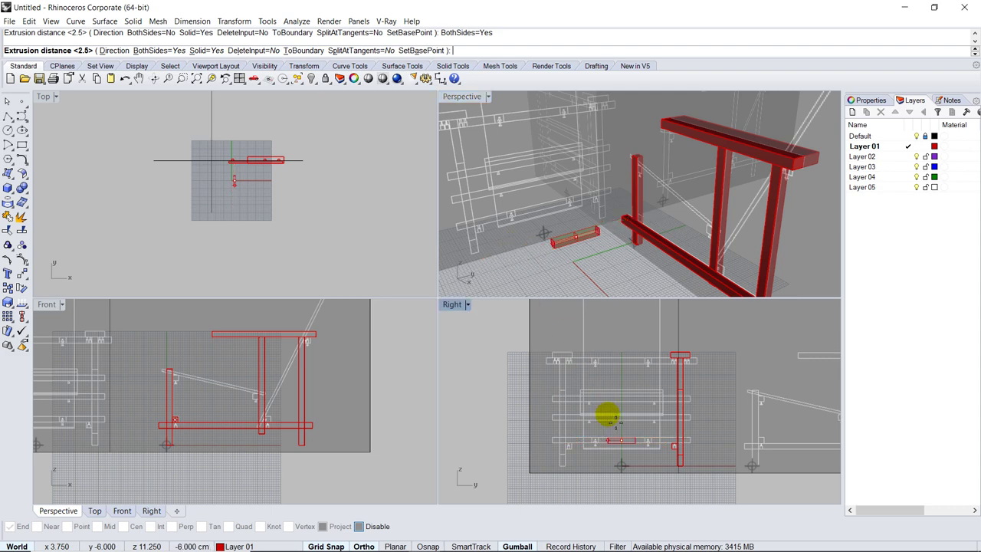
pyautogui.scroll(3, 580, 449)
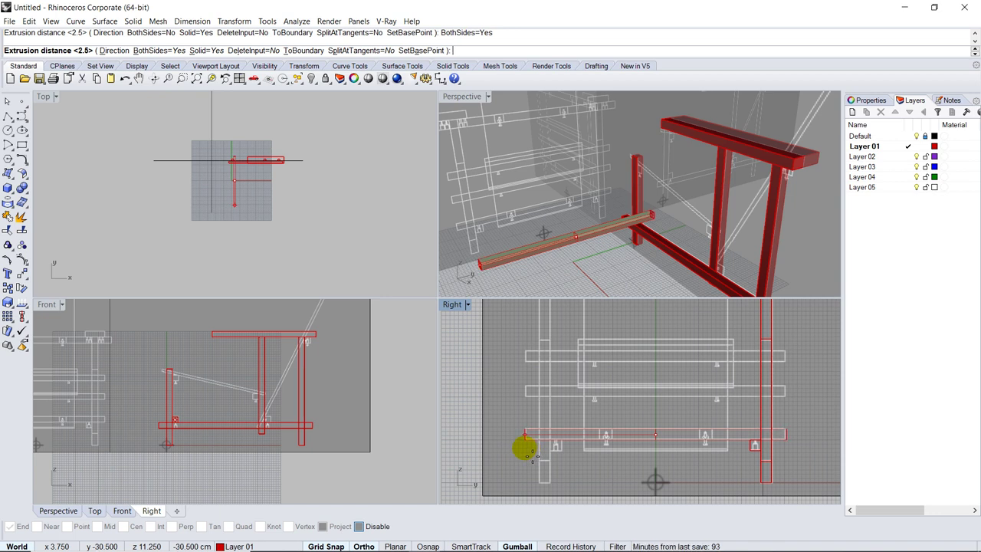
pyautogui.click(525, 449)
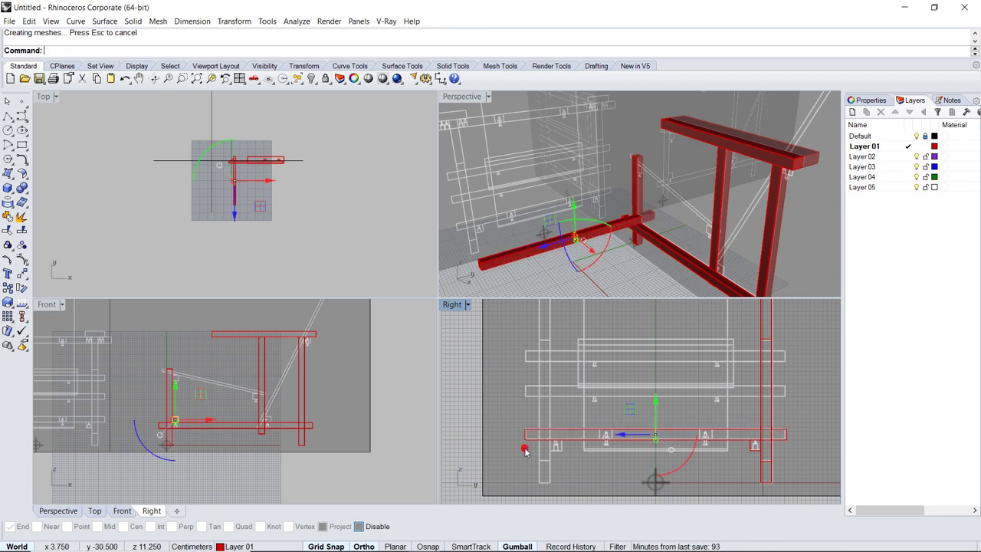
# - Copy the solid crossbar straight up in the Front view onto the drawn front seat crossbar section, and deselect it
pyautogui.click(582, 432)
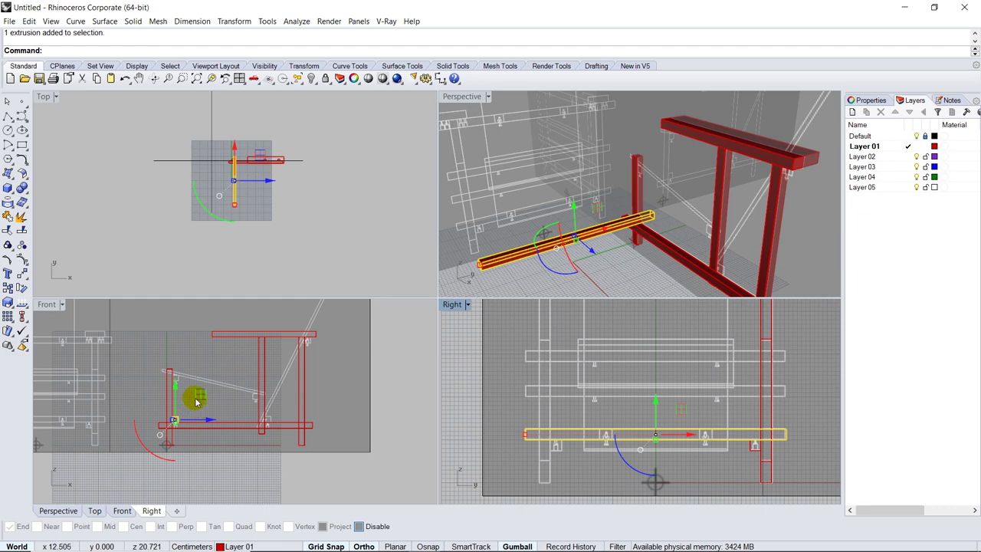
pyautogui.doubleClick(44, 306)
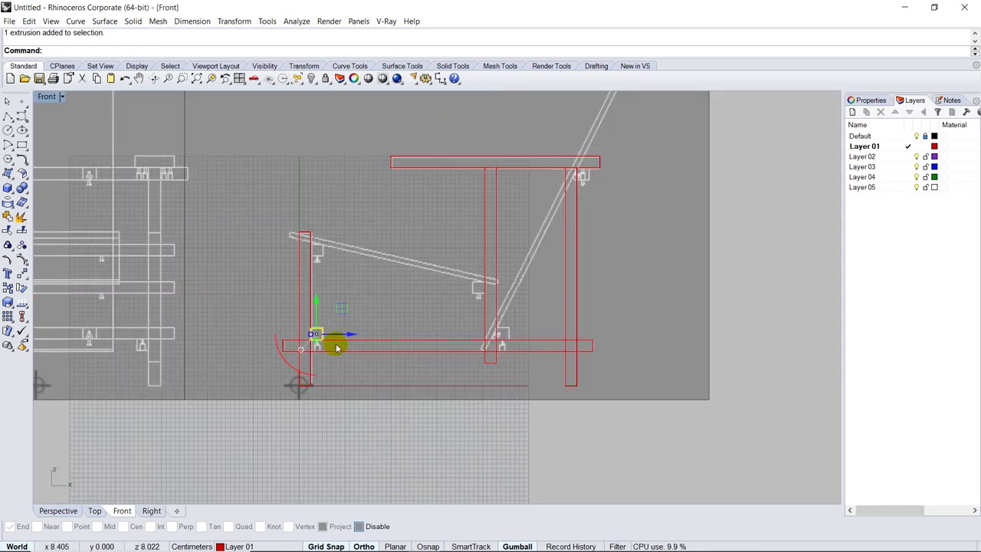
pyautogui.scroll(3, 314, 313)
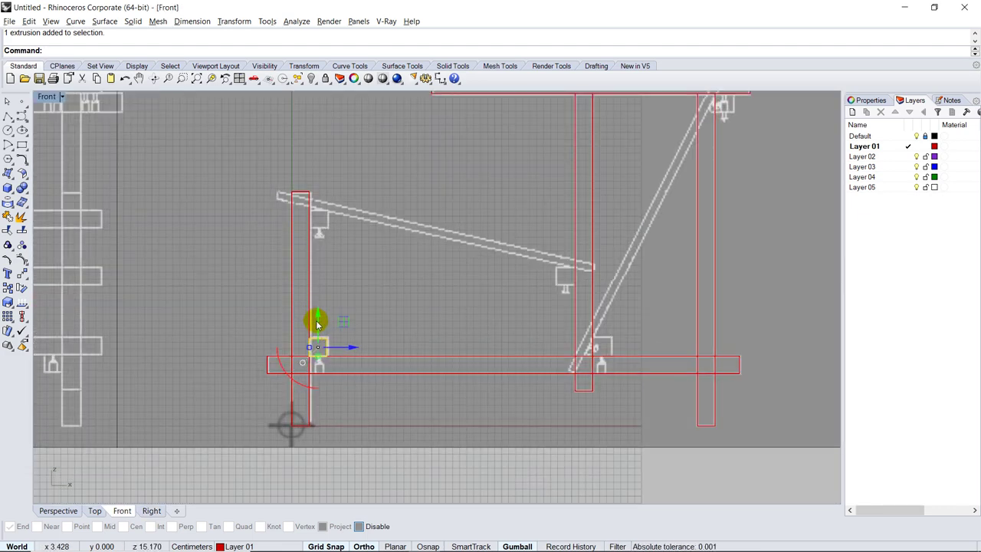
pyautogui.moveTo(318, 325); pyautogui.dragTo(345, 197)
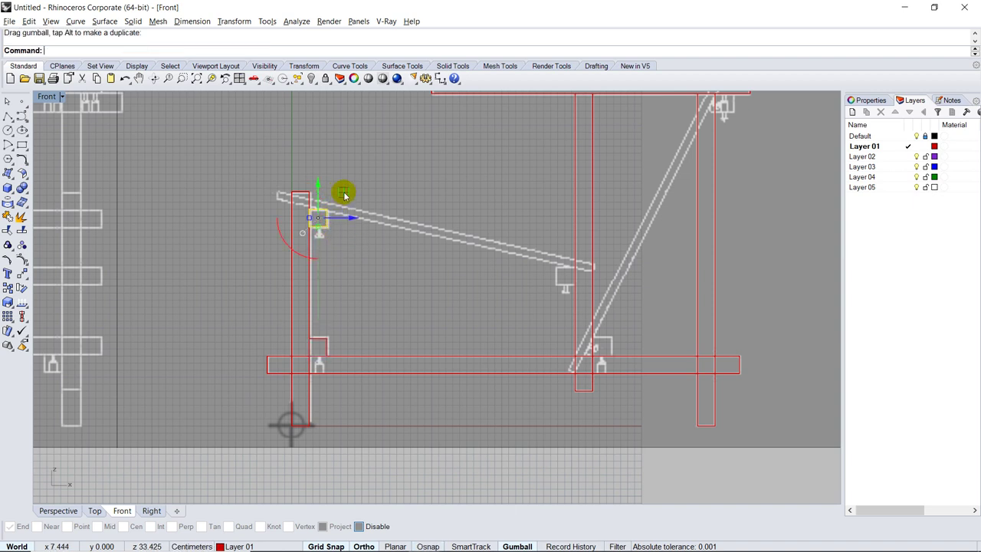
pyautogui.click(321, 333)
pyautogui.press('Escape')
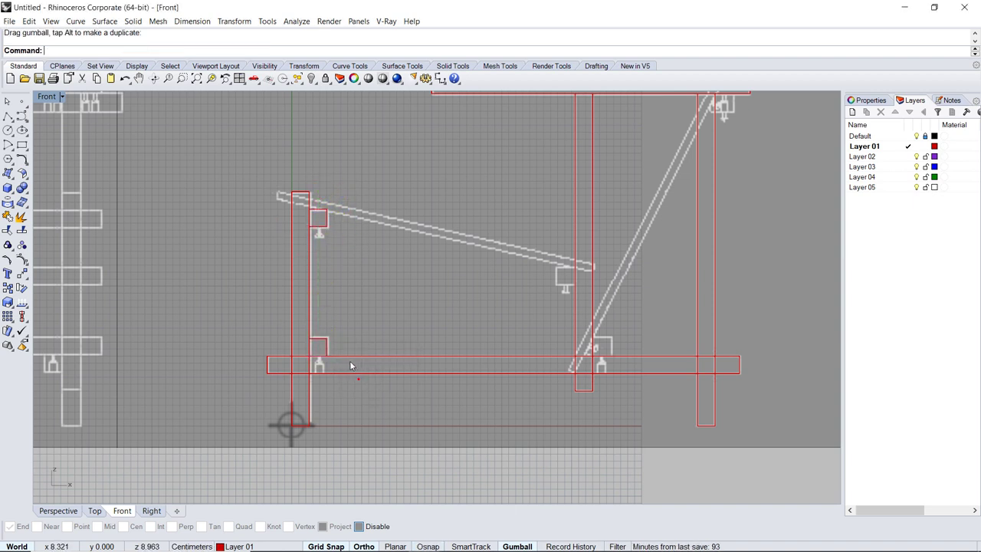
# - Copy the lower front crossbar back along the rail to behind the middle leg, and copy it again onto the drawn rear seat crossbar section
pyautogui.click(319, 345)
pyautogui.moveTo(344, 345); pyautogui.dragTo(546, 202)
pyautogui.scroll(3, 614, 334)
pyautogui.scroll(-3, 452, 329)
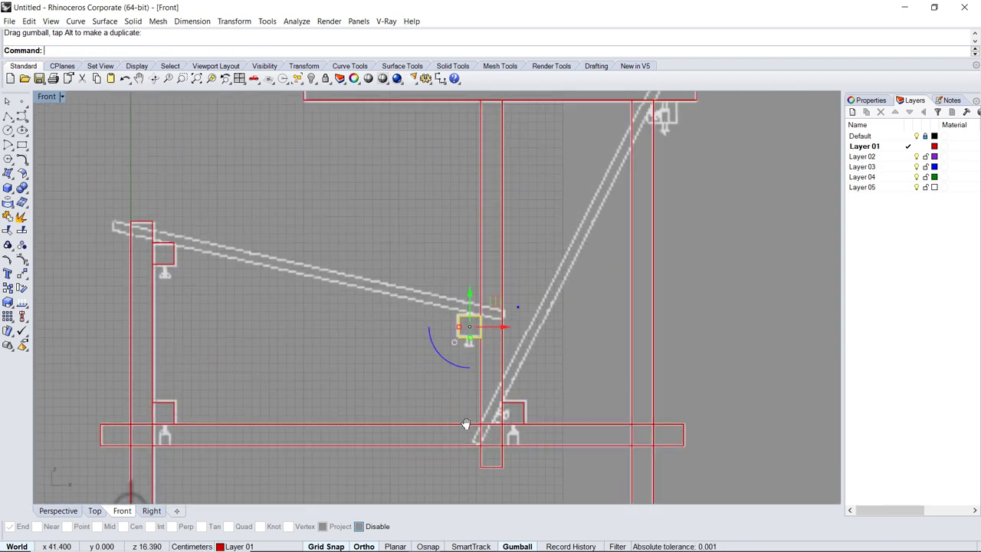
# - Copy the rear seat crossbar onto the drawn section beneath the armrest, directly behind the rear leg
pyautogui.moveTo(465, 423)
pyautogui.mouseDown(button='right')
pyautogui.moveTo(434, 438)
pyautogui.moveTo(431, 428)
pyautogui.mouseUp(button='right')
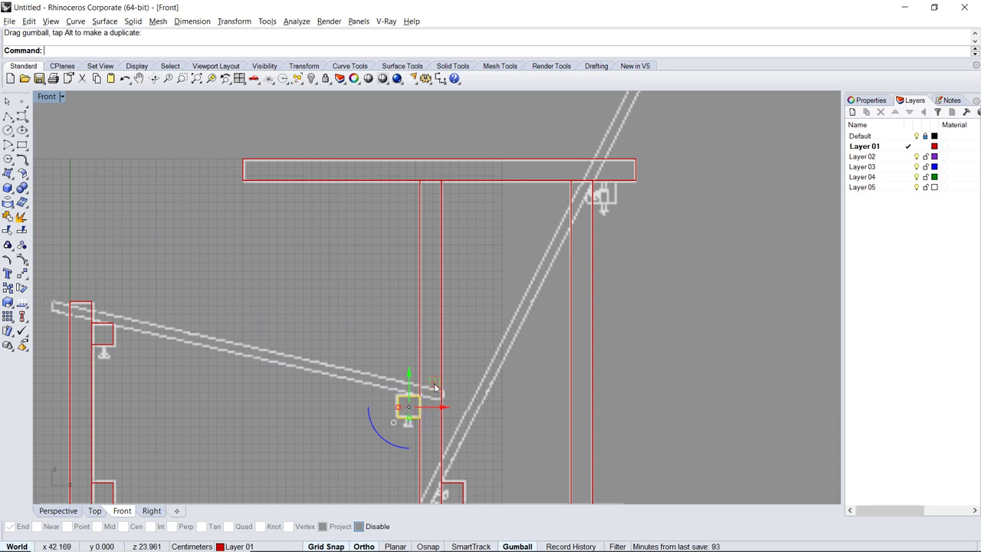
pyautogui.moveTo(429, 395); pyautogui.dragTo(621, 165)
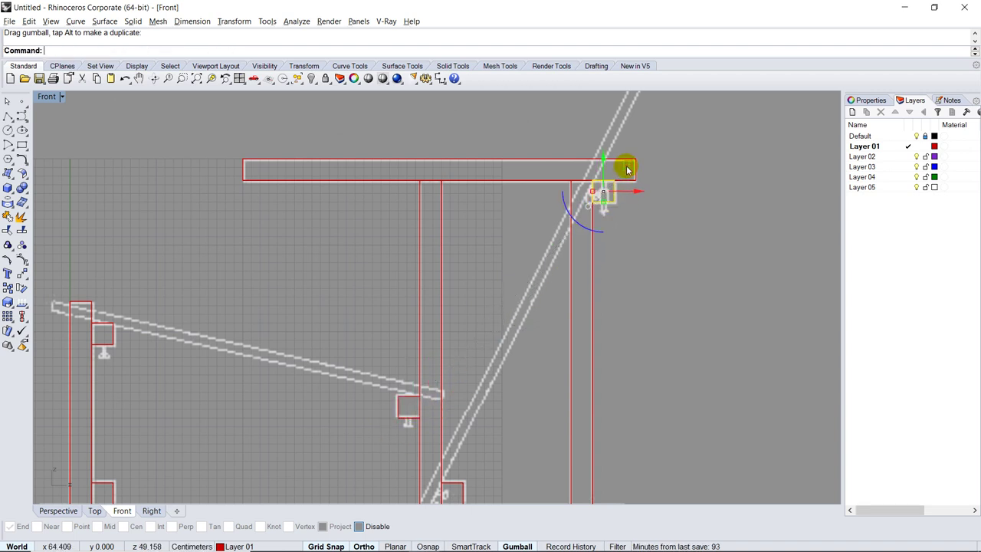
pyautogui.scroll(5, 622, 168)
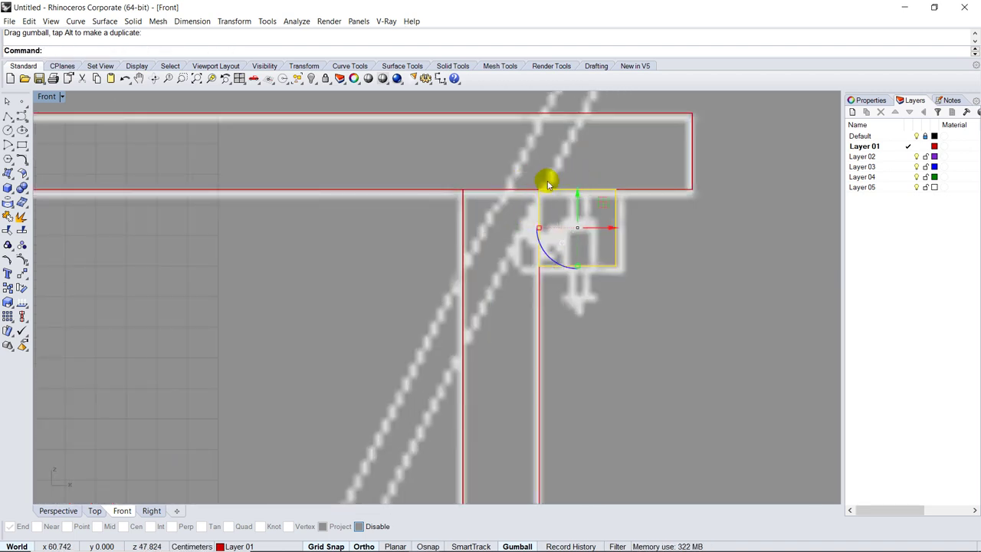
pyautogui.scroll(-6, 547, 181)
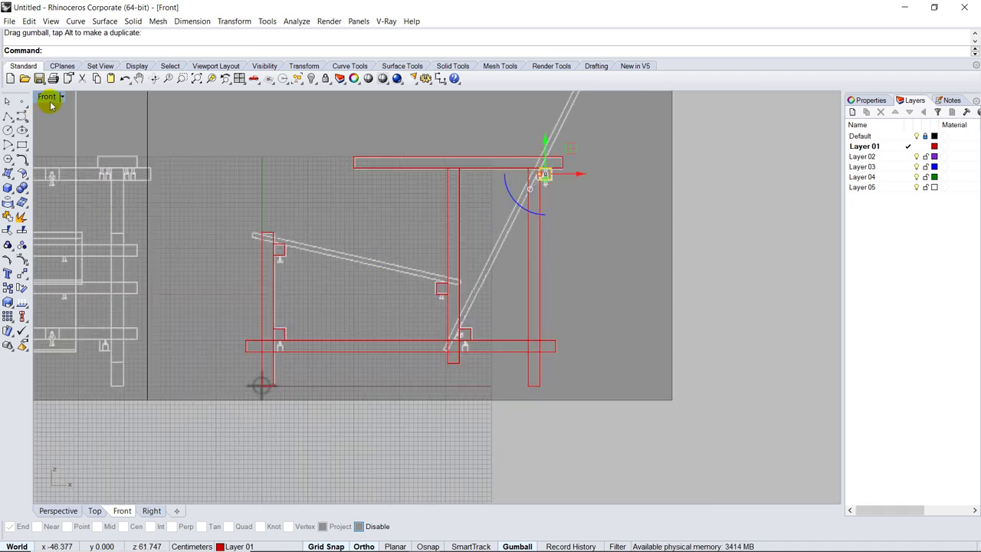
# - Lengthen the crossbar under the armrest symmetrically in the Right view to the ends of the drawn top crossbar, and deselect it
pyautogui.doubleClick(47, 96)
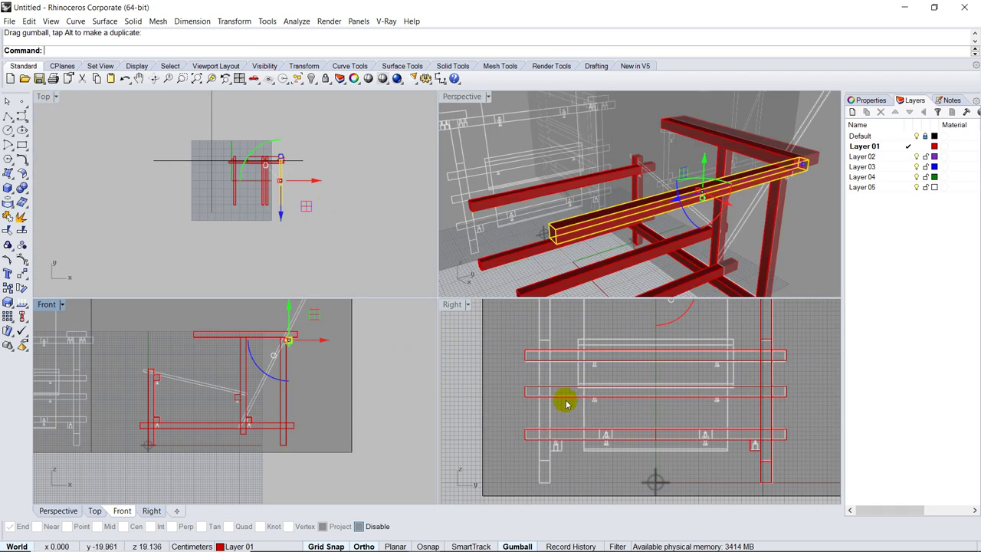
pyautogui.moveTo(582, 210); pyautogui.dragTo(657, 204, button='right')
pyautogui.scroll(-5, 636, 187)
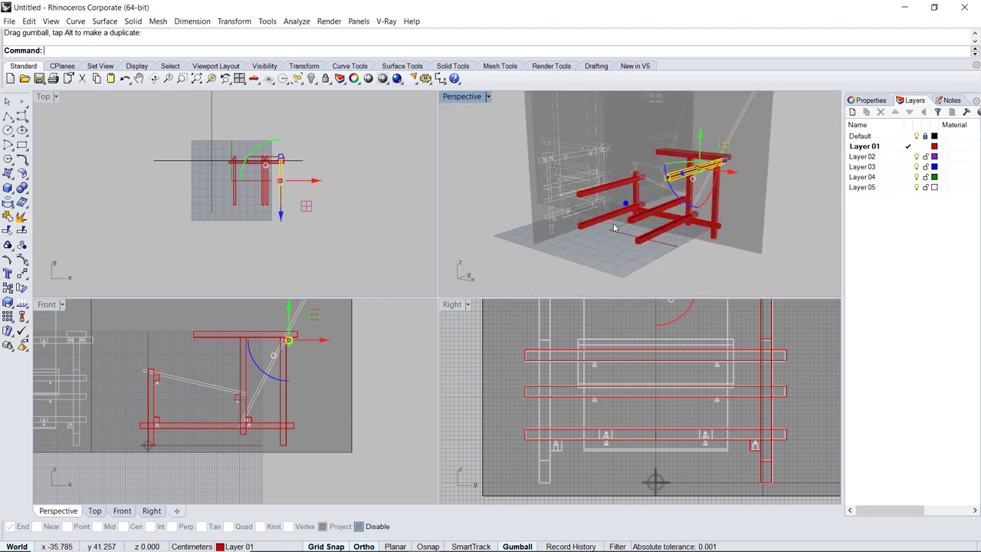
pyautogui.doubleClick(452, 304)
pyautogui.moveTo(449, 306); pyautogui.dragTo(499, 379, button='right')
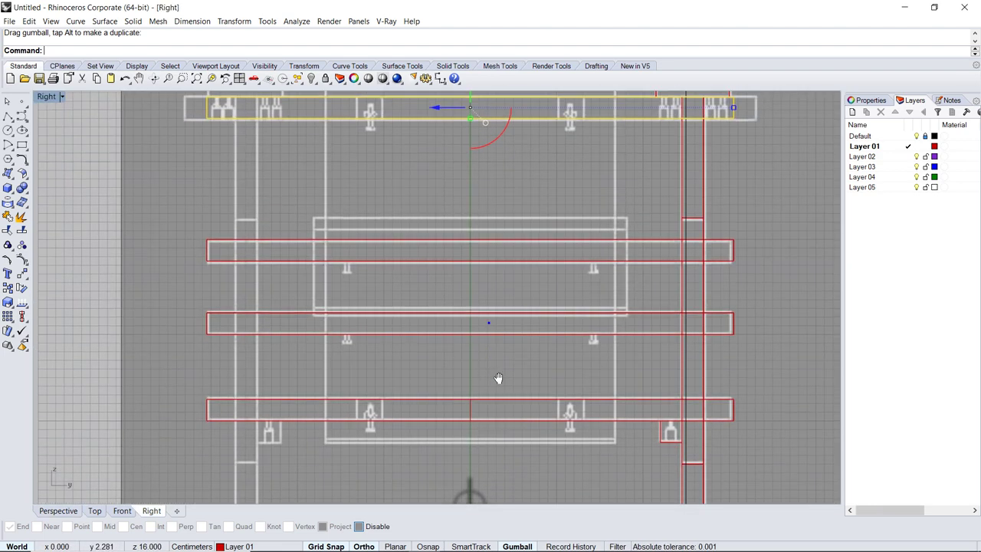
pyautogui.scroll(-2, 361, 439)
pyautogui.scroll(-2, 367, 414)
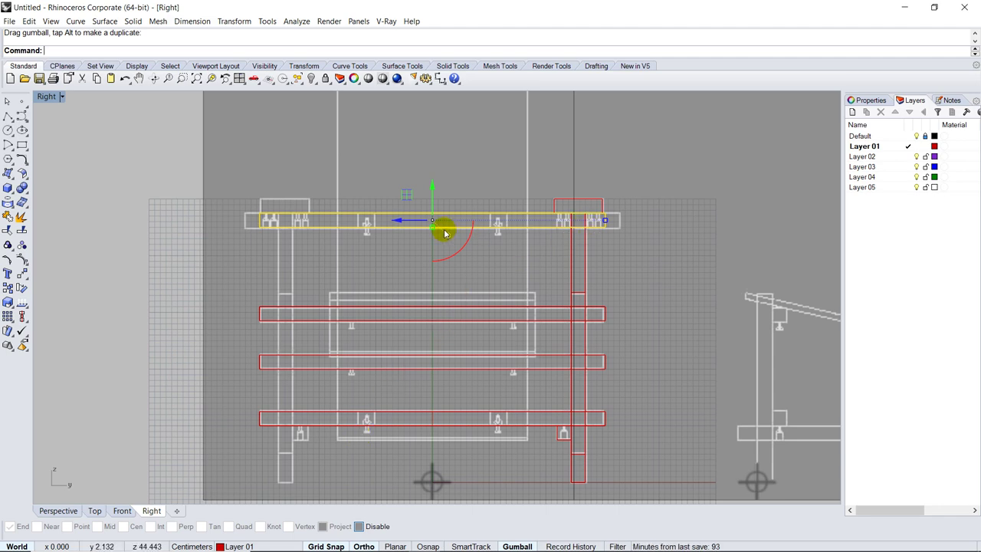
pyautogui.scroll(5, 606, 224)
pyautogui.moveTo(627, 220); pyautogui.dragTo(653, 220)
pyautogui.scroll(-3, 467, 291)
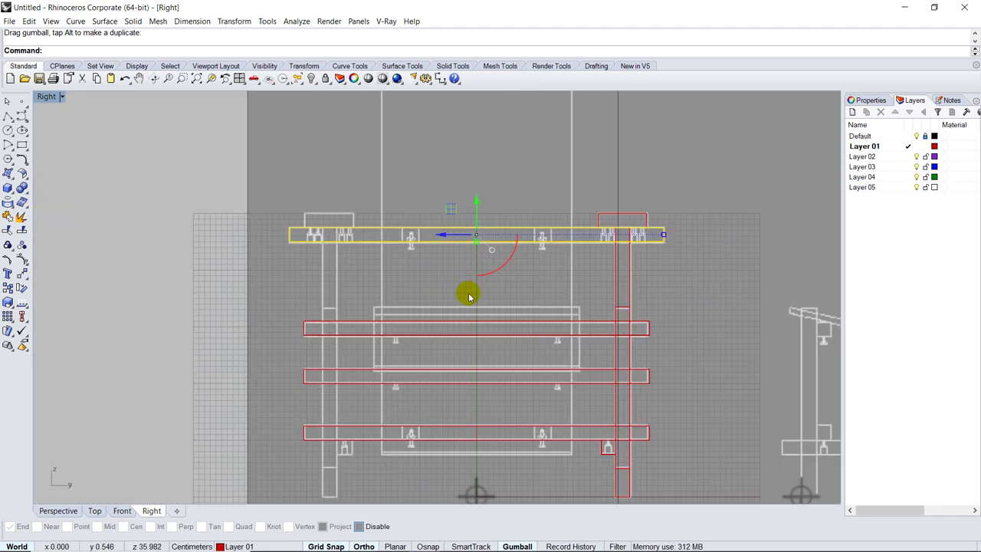
pyautogui.moveTo(467, 291); pyautogui.dragTo(412, 276, button='right')
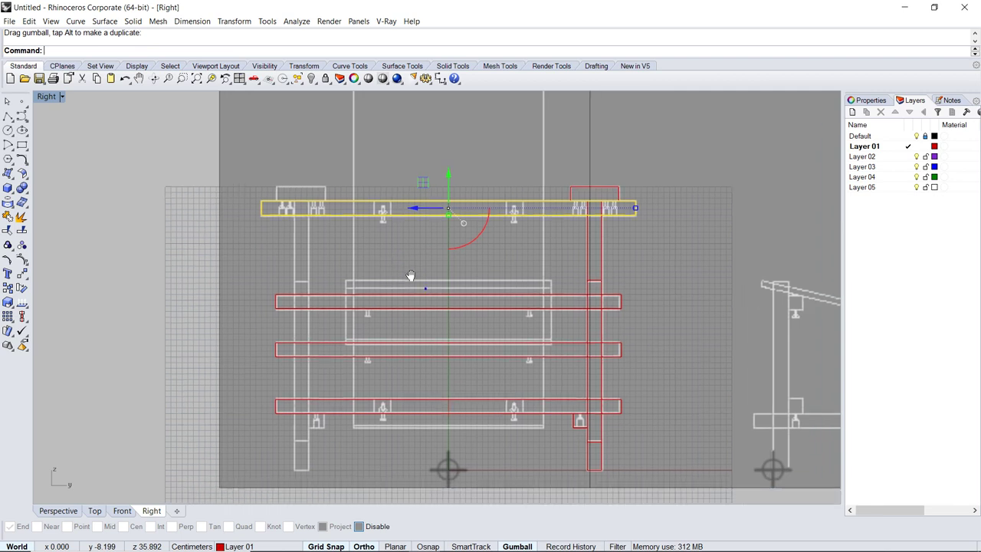
pyautogui.click(416, 154)
# - Mirror the completed side frame, with its legs, rail and armrest, as a copy across the vertical centre axis in the Right view
pyautogui.scroll(-3, 410, 236)
pyautogui.moveTo(476, 406); pyautogui.dragTo(542, 192)
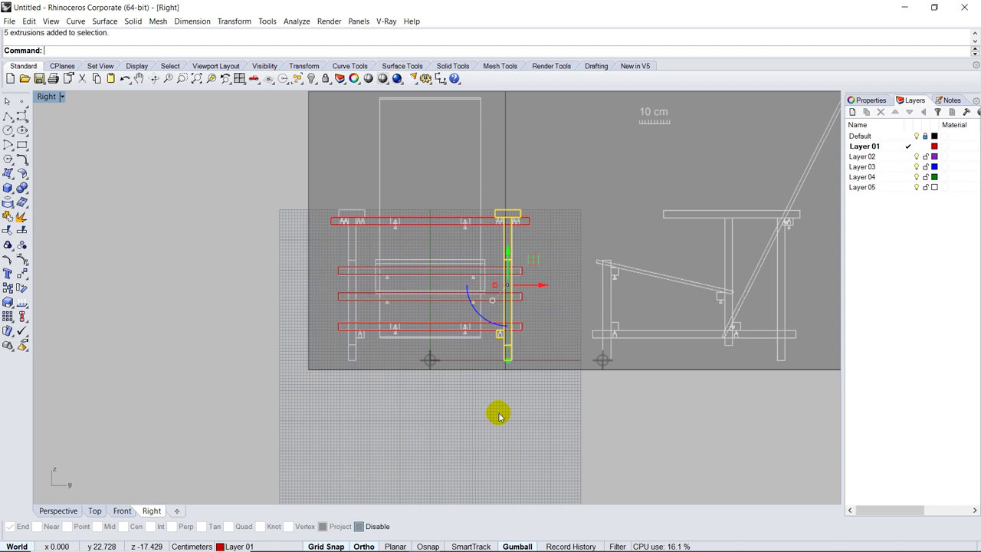
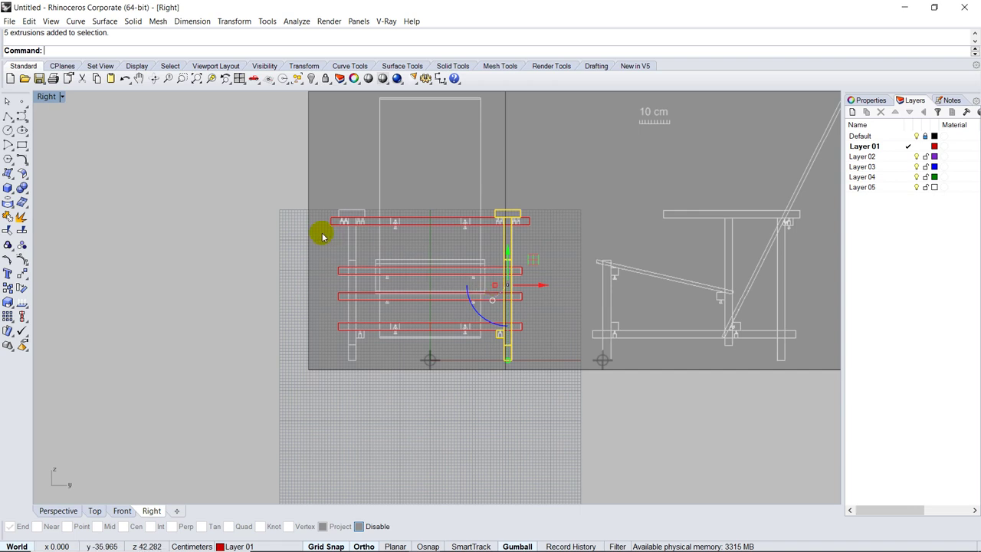
pyautogui.scroll(4, 343, 230)
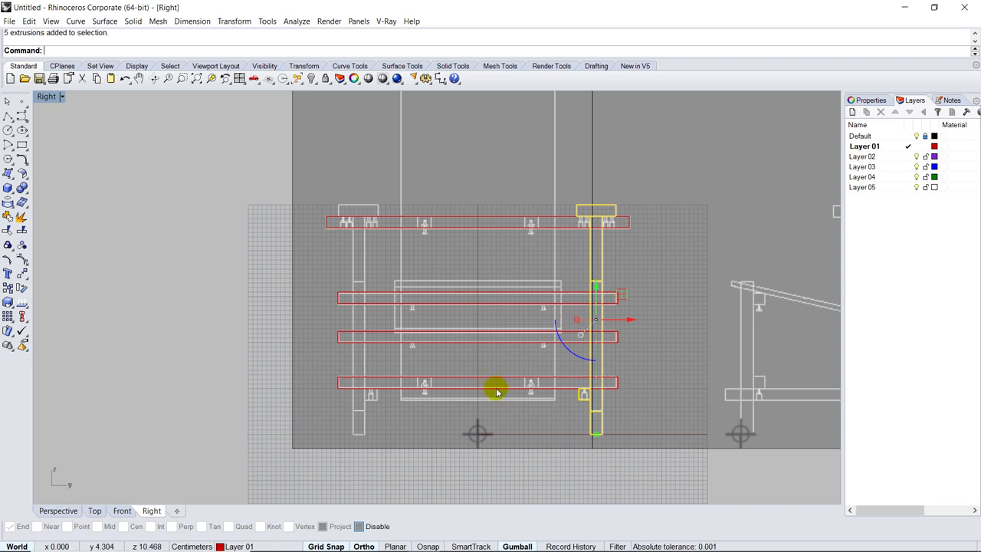
pyautogui.click(234, 21)
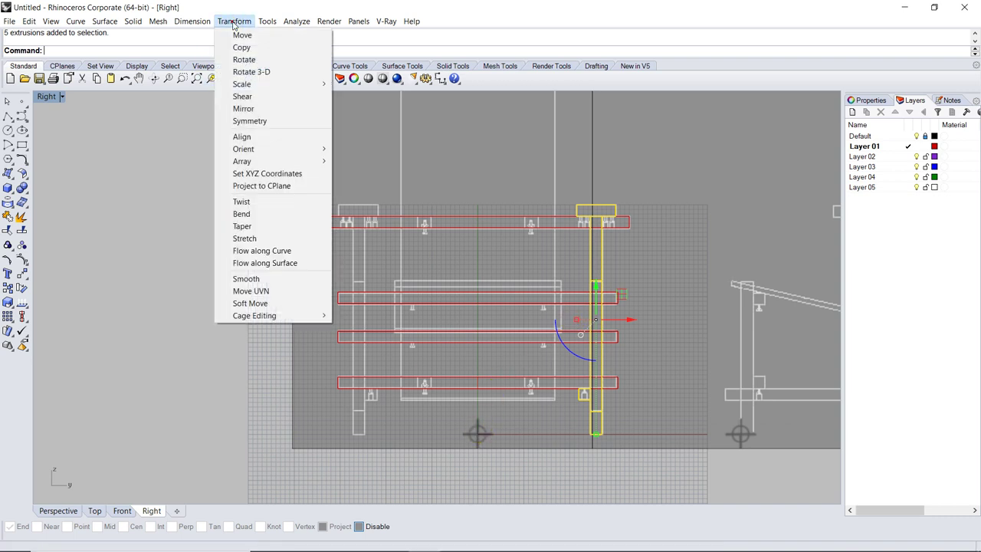
pyautogui.click(250, 108)
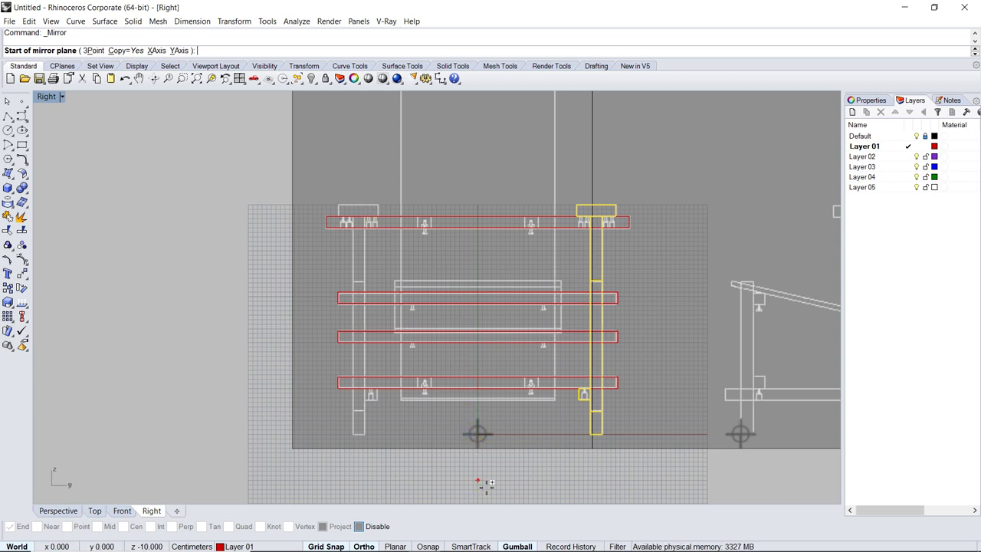
pyautogui.click(478, 481)
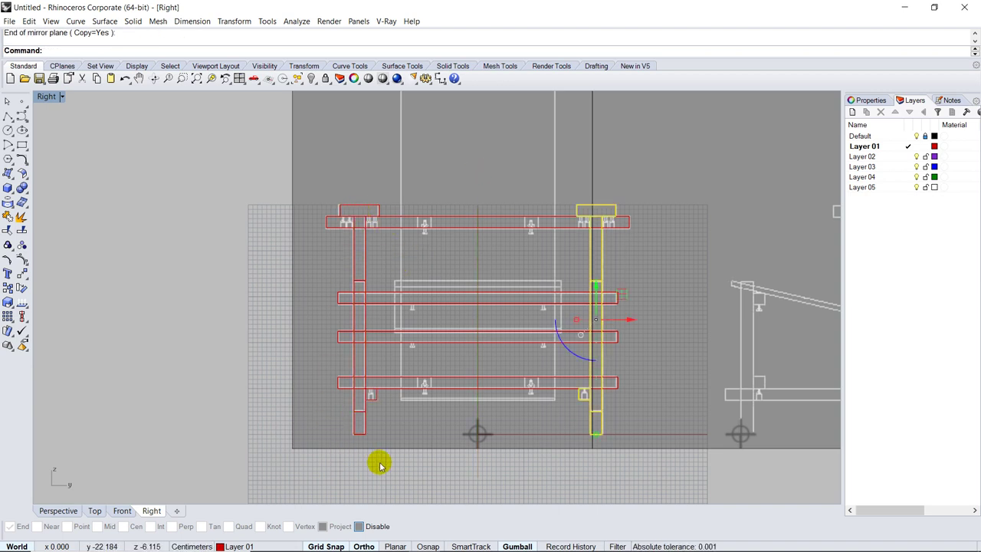
# - Check the mirrored side frame against the drawing and in the Perspective view, and deselect the original side frame
pyautogui.scroll(3, 345, 210)
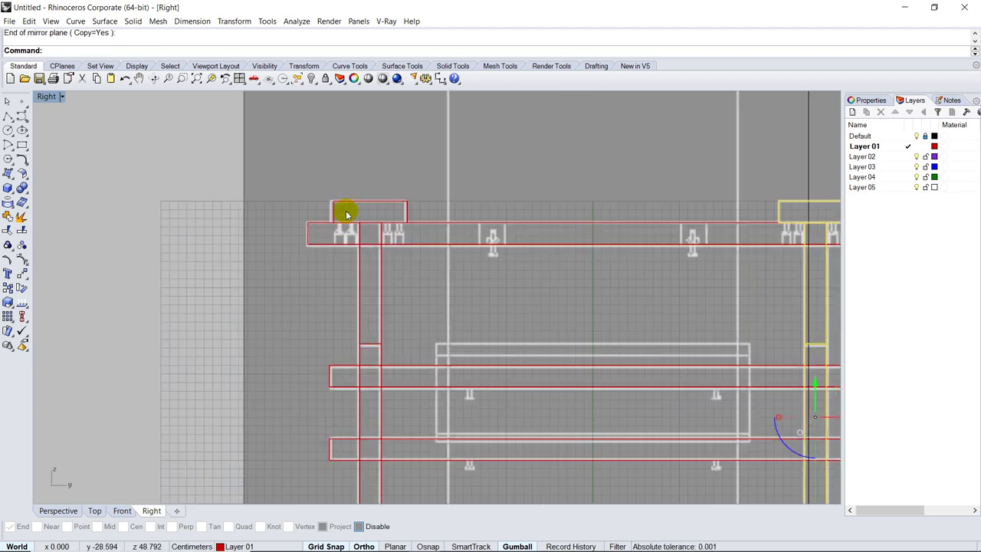
pyautogui.scroll(-3, 345, 213)
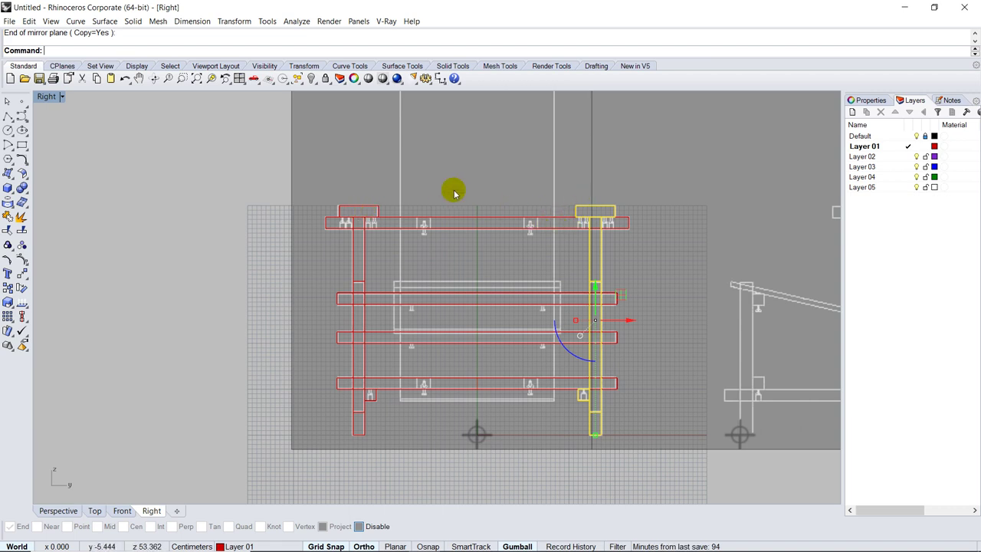
pyautogui.scroll(-3, 473, 434)
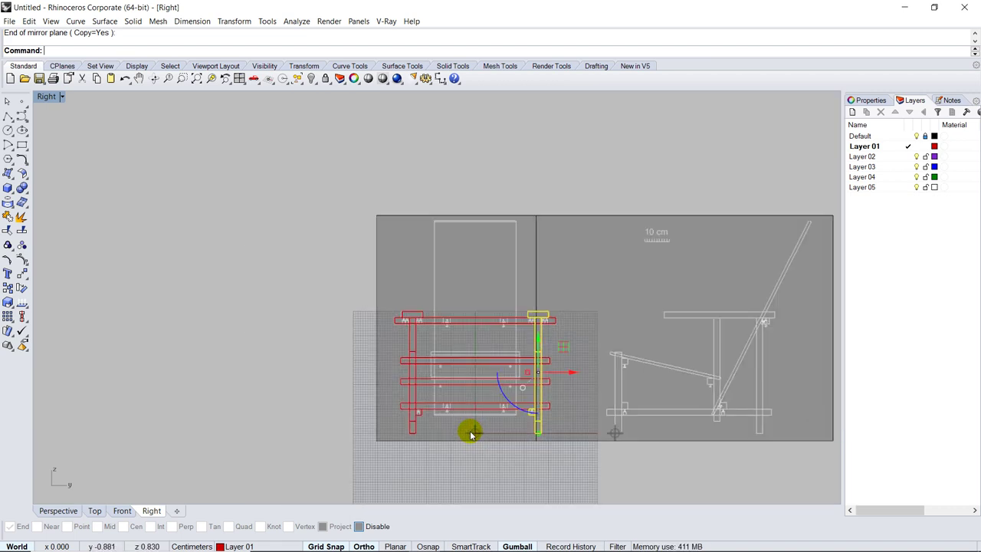
pyautogui.doubleClick(42, 96)
pyautogui.doubleClick(462, 97)
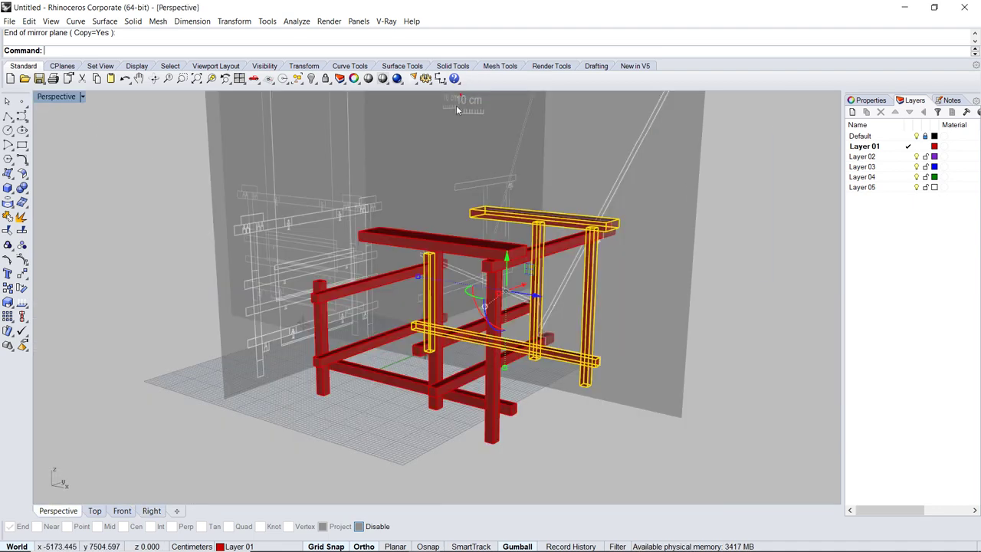
pyautogui.click(154, 277)
pyautogui.moveTo(154, 277); pyautogui.dragTo(294, 299, button='right')
pyautogui.doubleClick(48, 97)
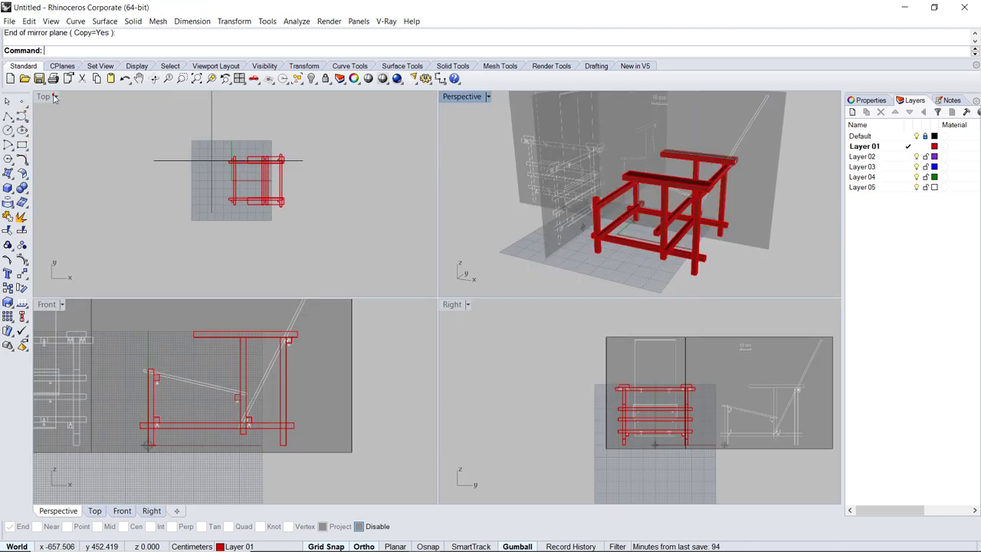
# - Place point objects in the Front view on the top rear corners of the front and rear seat crossbars
pyautogui.doubleClick(44, 304)
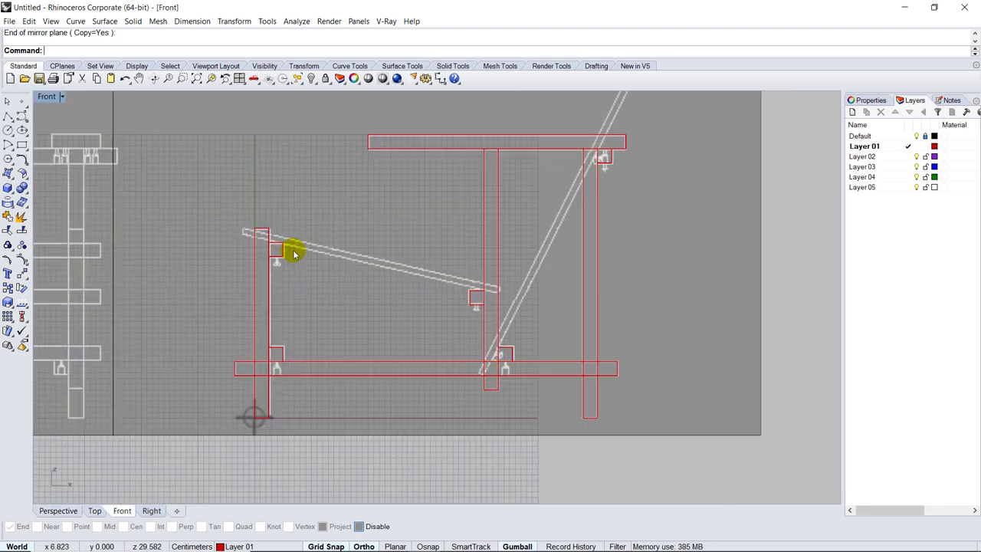
pyautogui.scroll(4, 299, 275)
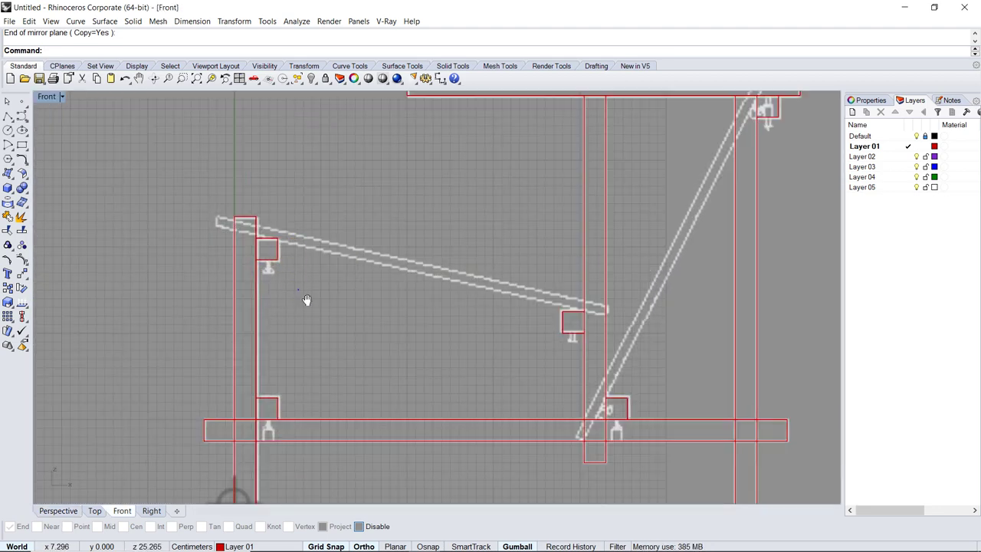
pyautogui.click(21, 100)
pyautogui.scroll(6, 283, 261)
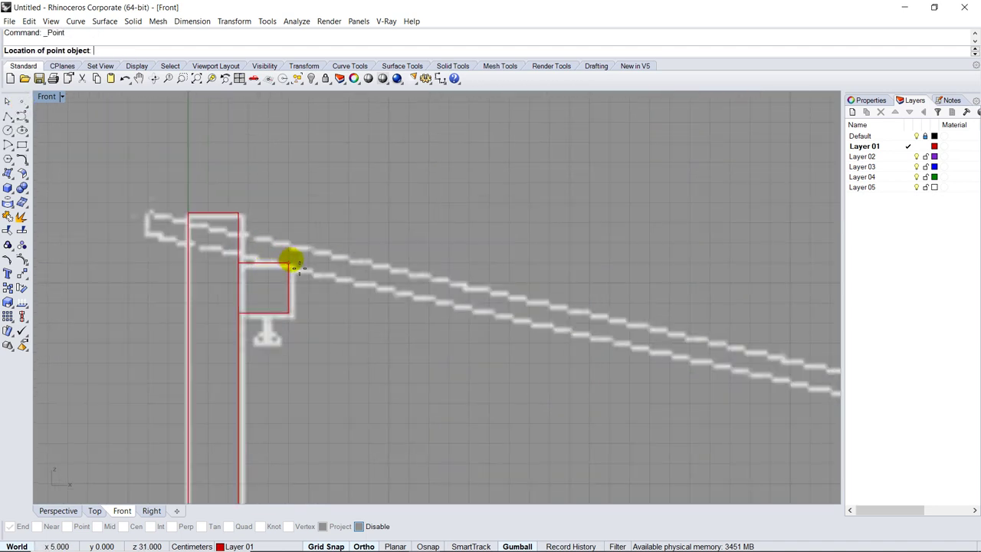
pyautogui.click(297, 268)
pyautogui.scroll(-6, 224, 223)
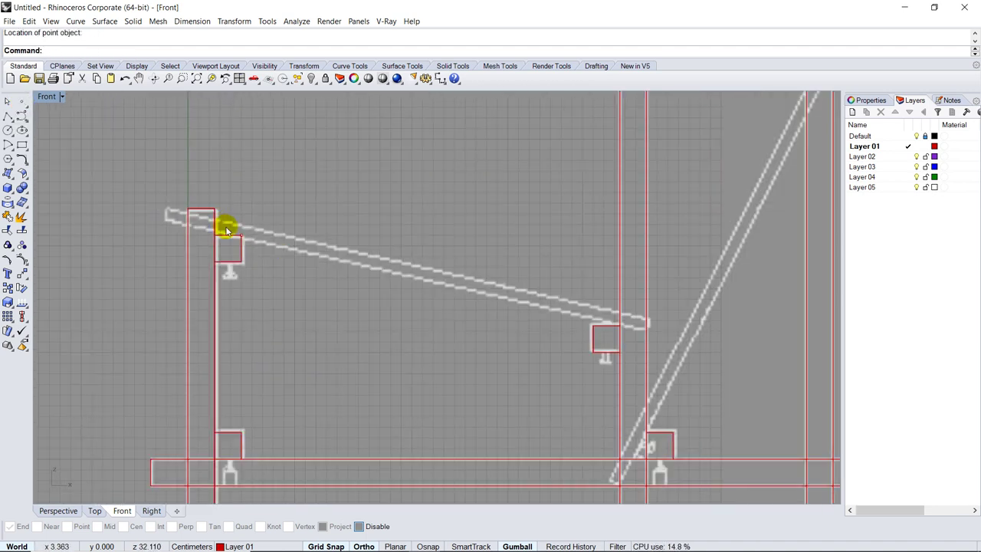
pyautogui.rightClick(620, 331)
pyautogui.click(619, 331)
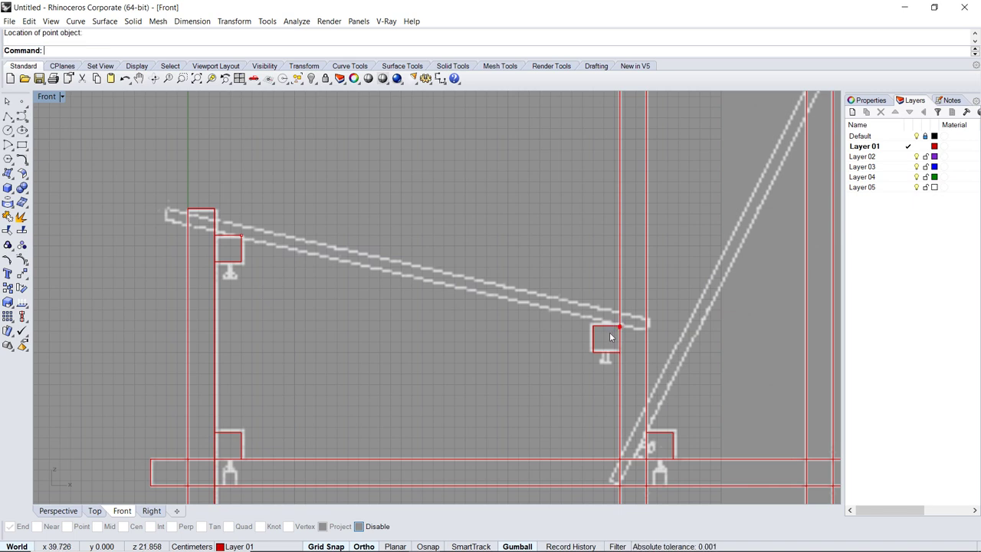
# - Place point objects on the top front corners of the lower crossbar behind the middle leg and the crossbar beneath the armrest
pyautogui.moveTo(500, 358); pyautogui.dragTo(386, 370, button='right')
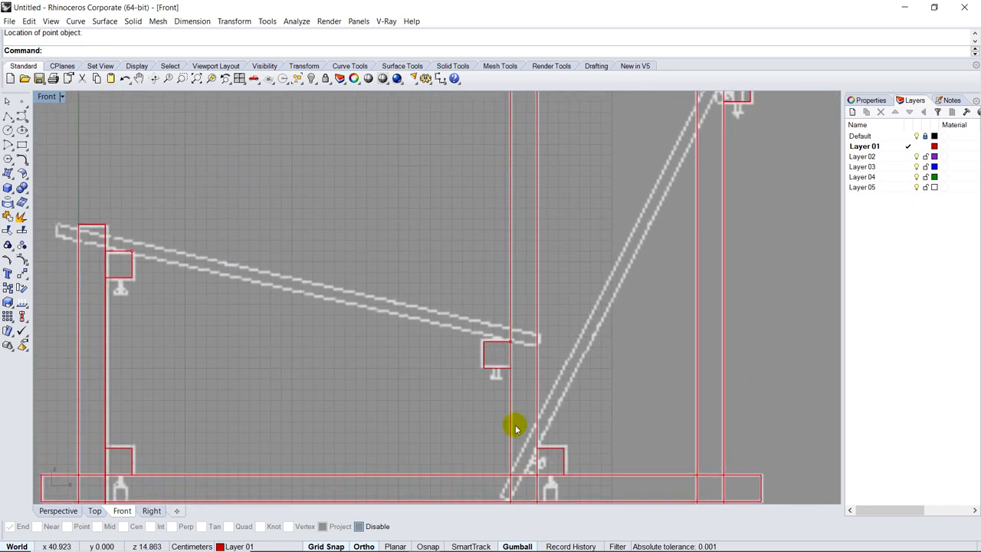
pyautogui.rightClick(528, 446)
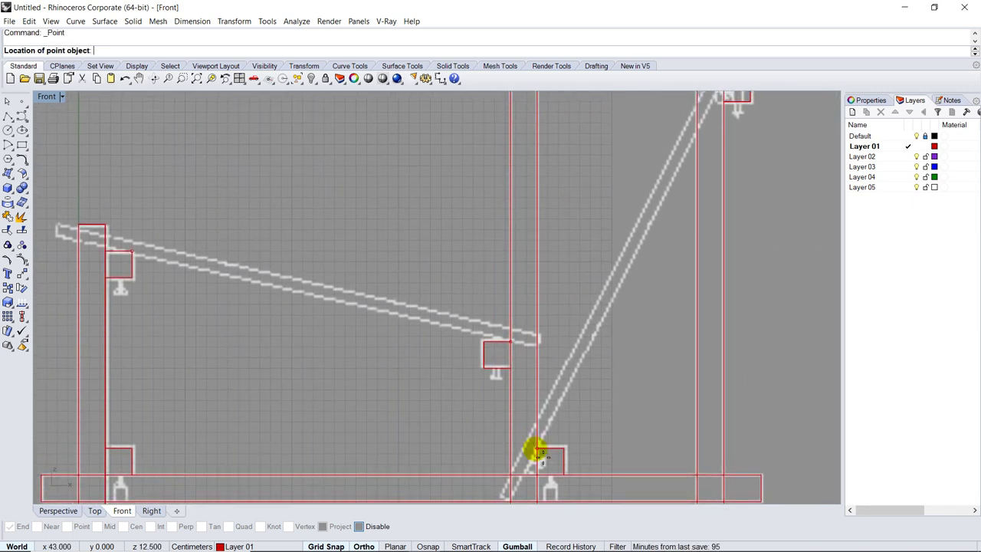
pyautogui.scroll(-5, 447, 452)
pyautogui.scroll(5, 635, 206)
pyautogui.rightClick(636, 207)
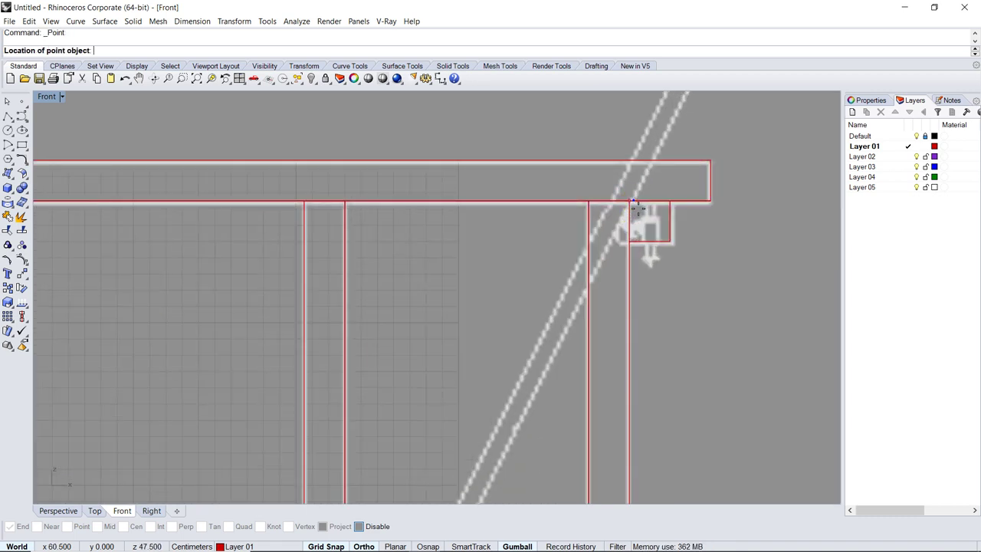
pyautogui.click(636, 205)
pyautogui.scroll(-4, 635, 205)
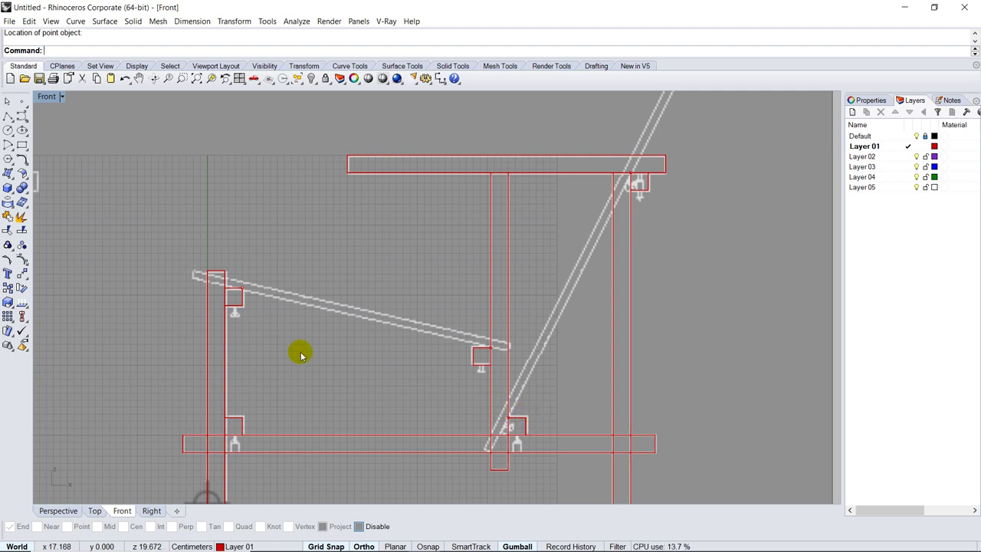
# - Draw a horizontal rectangle about 48.5 cm long and 1 cm thick above the drawn seat, starting level with its front end
pyautogui.click(22, 145)
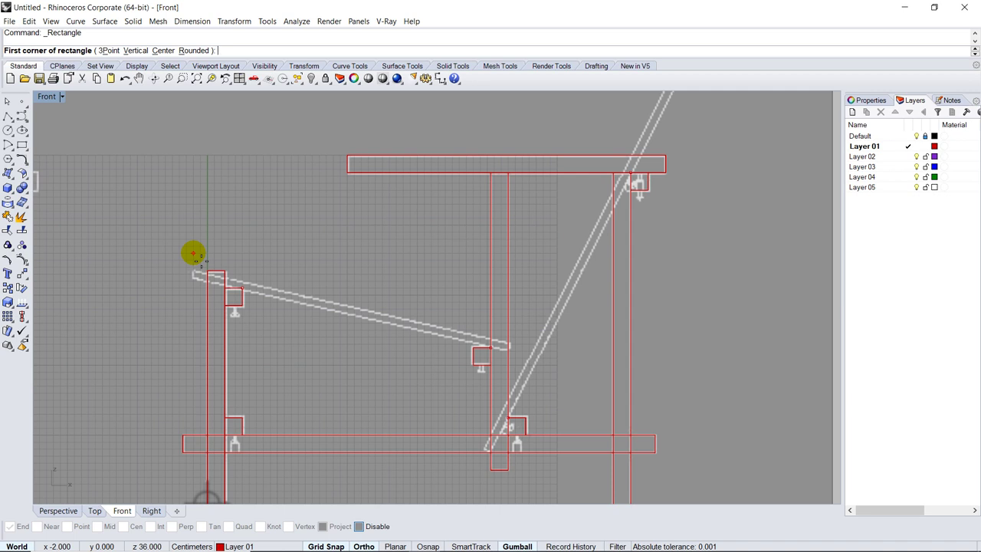
pyautogui.click(197, 256)
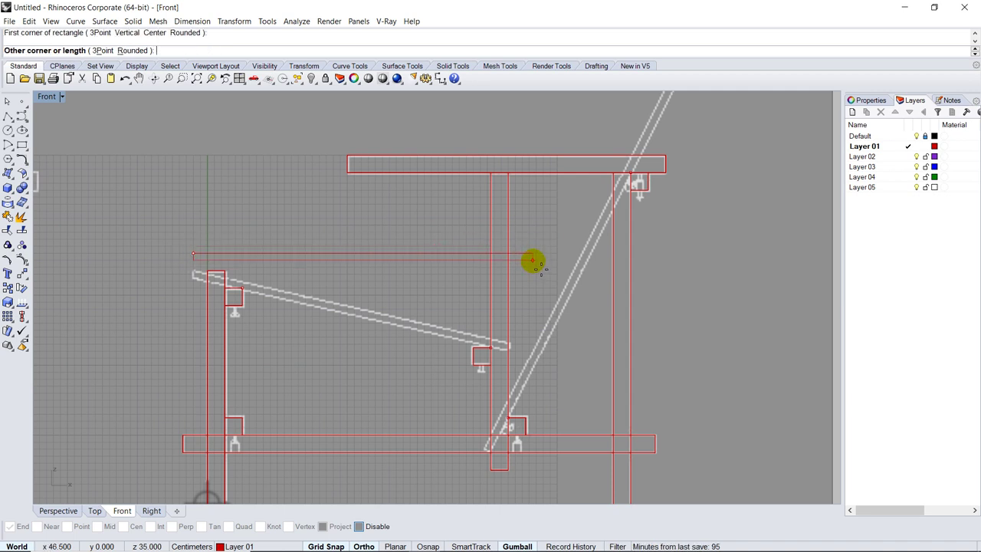
pyautogui.click(533, 261)
# - Move the seat rectangle straight down so its lower edge rests on the top of the front seat crossbar
pyautogui.click(244, 257)
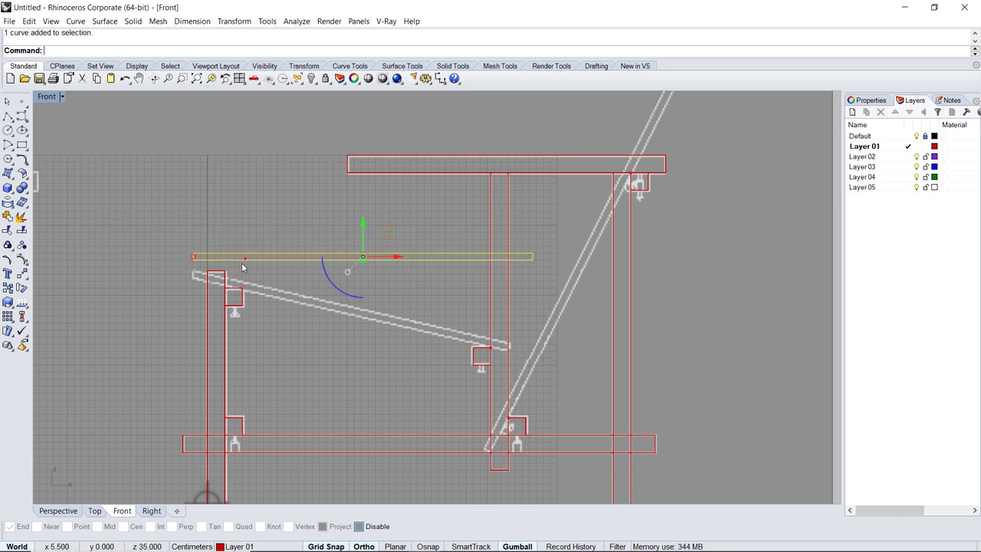
pyautogui.scroll(5, 245, 262)
pyautogui.moveTo(601, 213); pyautogui.dragTo(598, 293)
pyautogui.scroll(5, 230, 320)
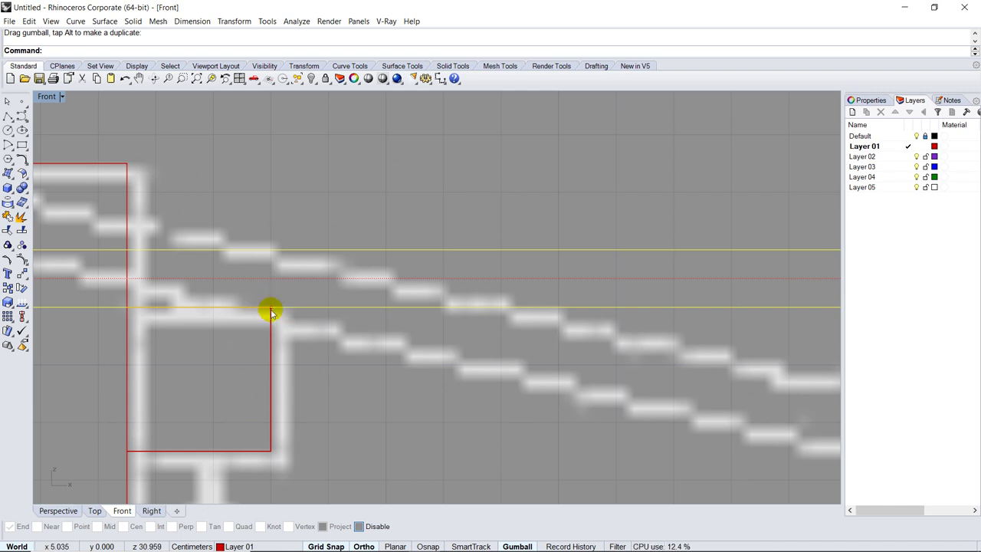
pyautogui.scroll(-6, 270, 312)
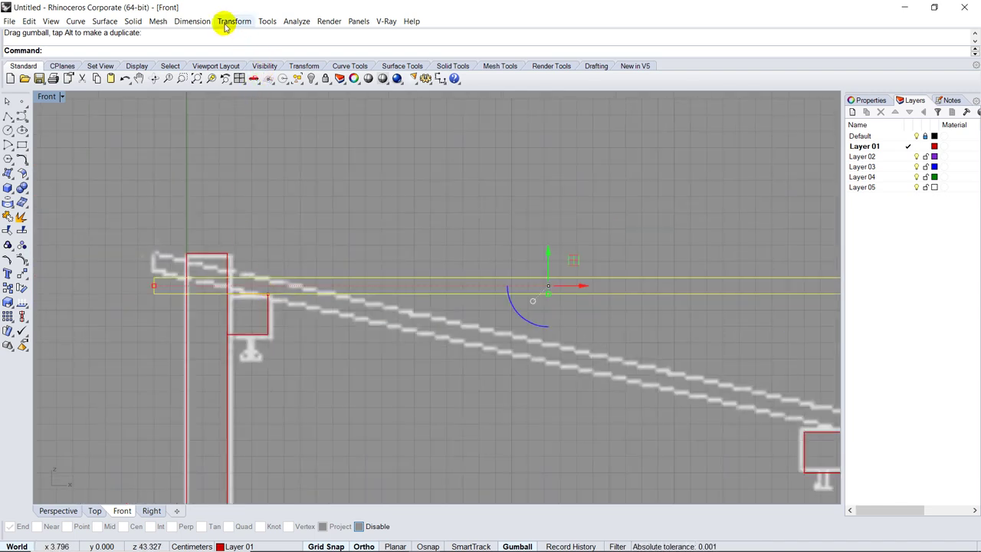
# - Rotate the seat rectangle without copying, about the front crossbar's corner point, so its lower edge passes through the rear crossbar's corner point
pyautogui.click(229, 21)
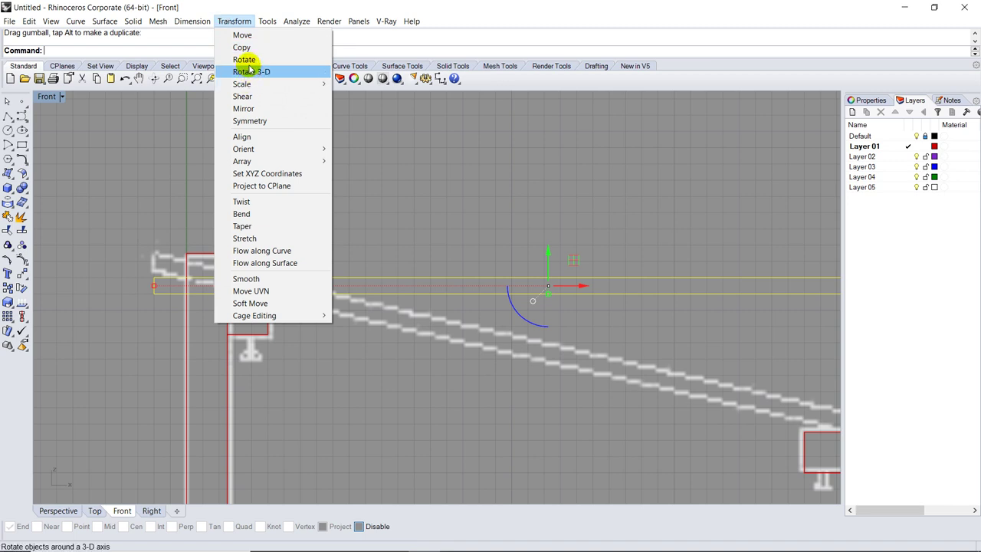
pyautogui.click(243, 60)
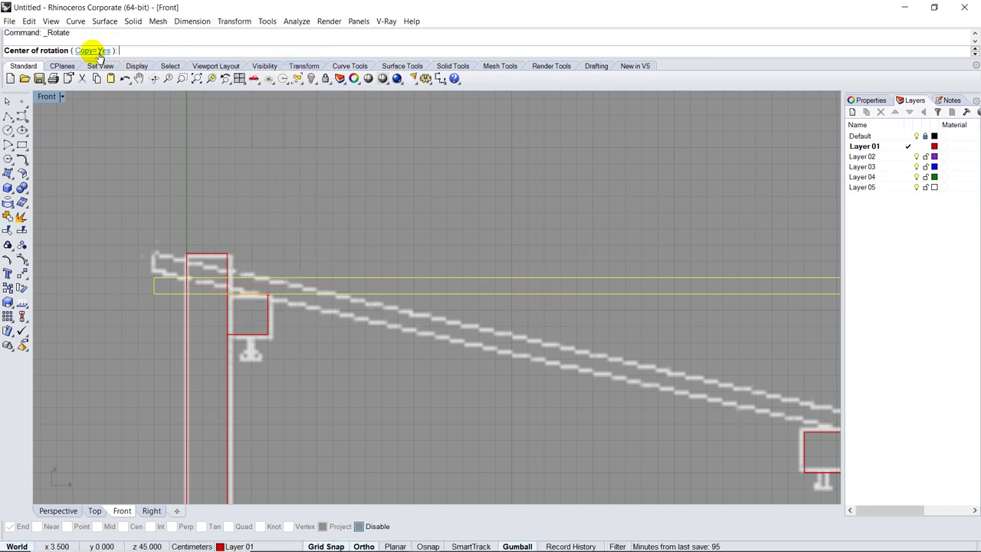
pyautogui.click(93, 50)
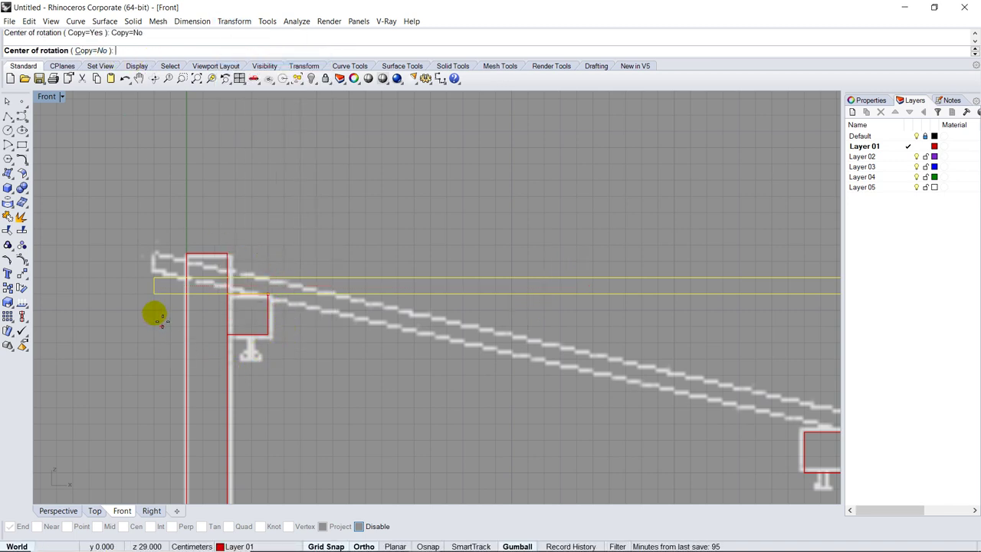
pyautogui.scroll(-3, 162, 306)
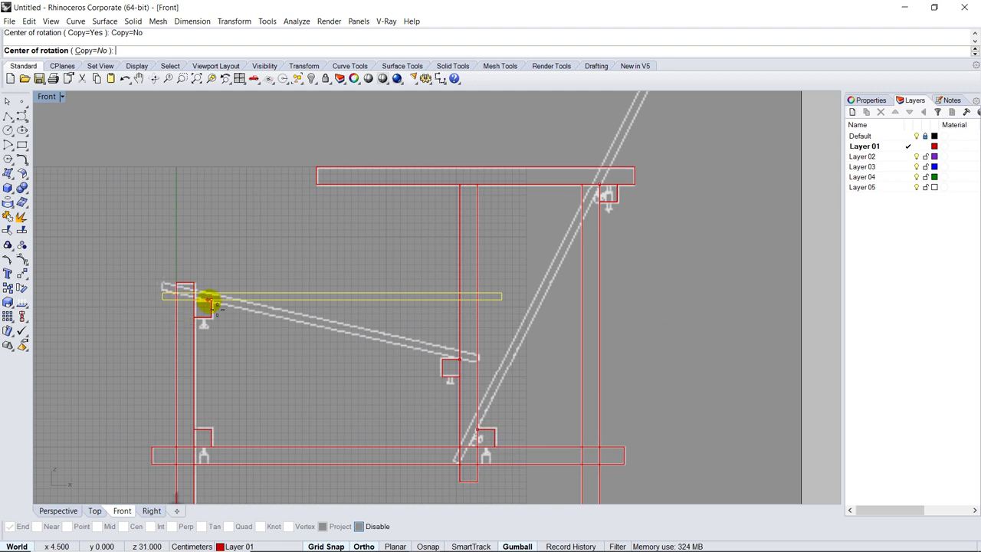
pyautogui.scroll(4, 215, 303)
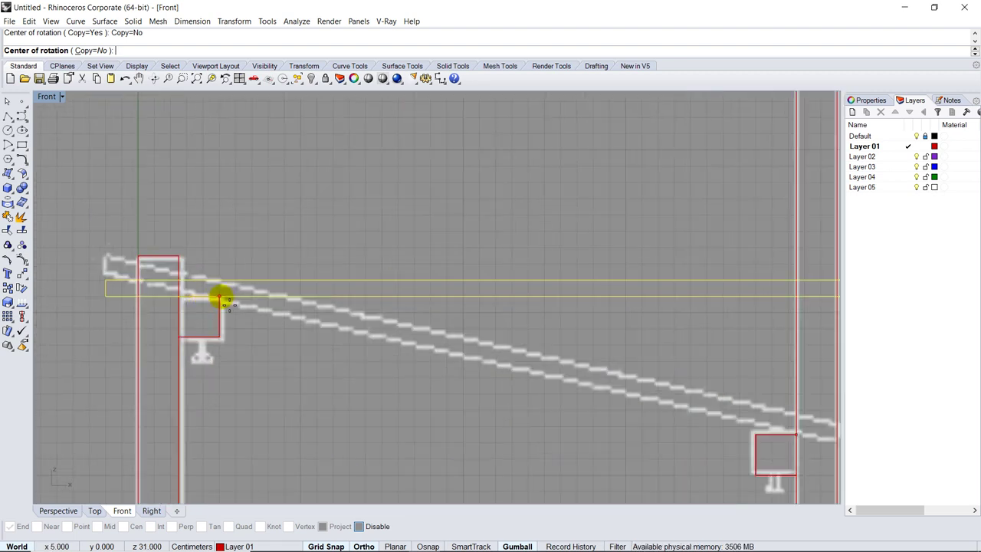
pyautogui.click(223, 301)
pyautogui.scroll(-4, 184, 301)
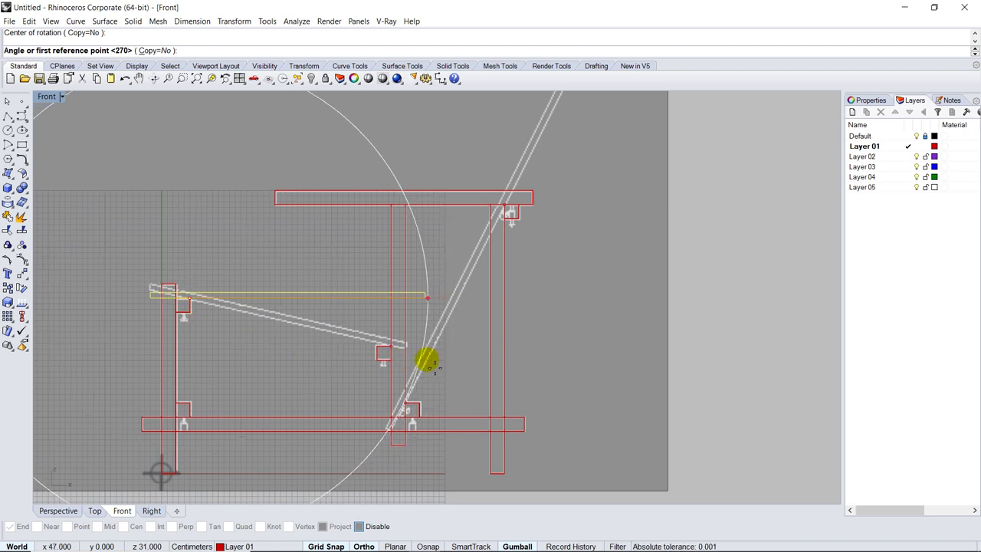
pyautogui.click(427, 361)
pyautogui.click(419, 353)
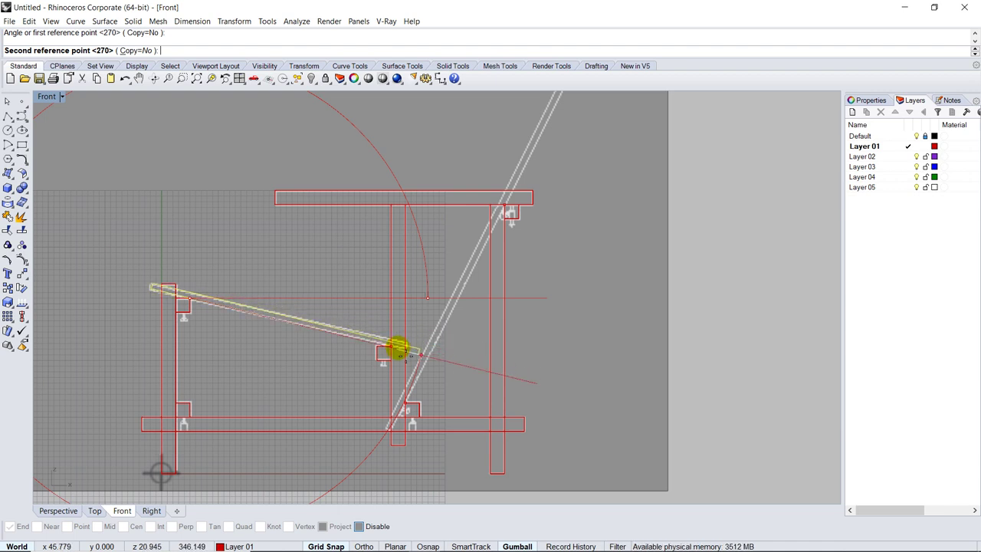
pyautogui.scroll(8, 395, 345)
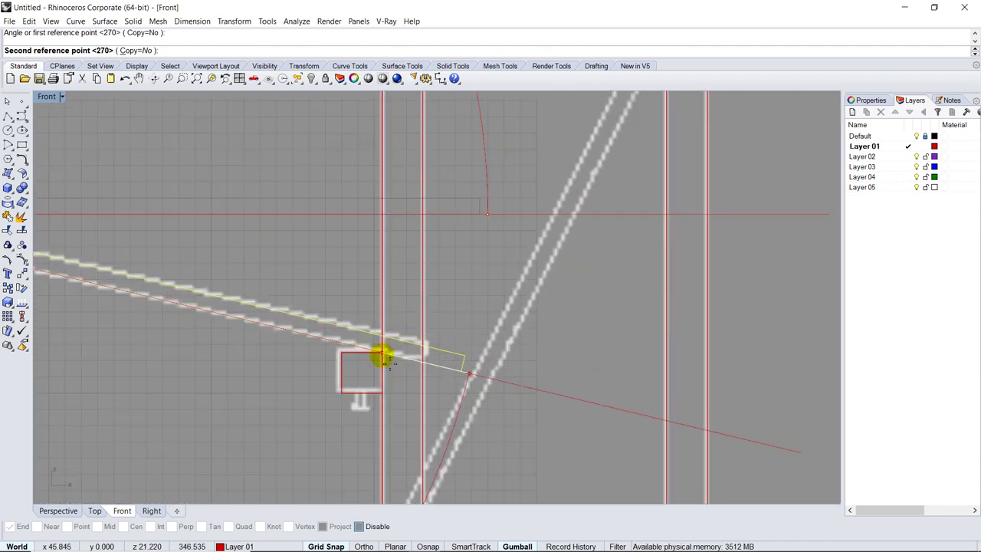
pyautogui.click(383, 358)
pyautogui.scroll(-3, 392, 322)
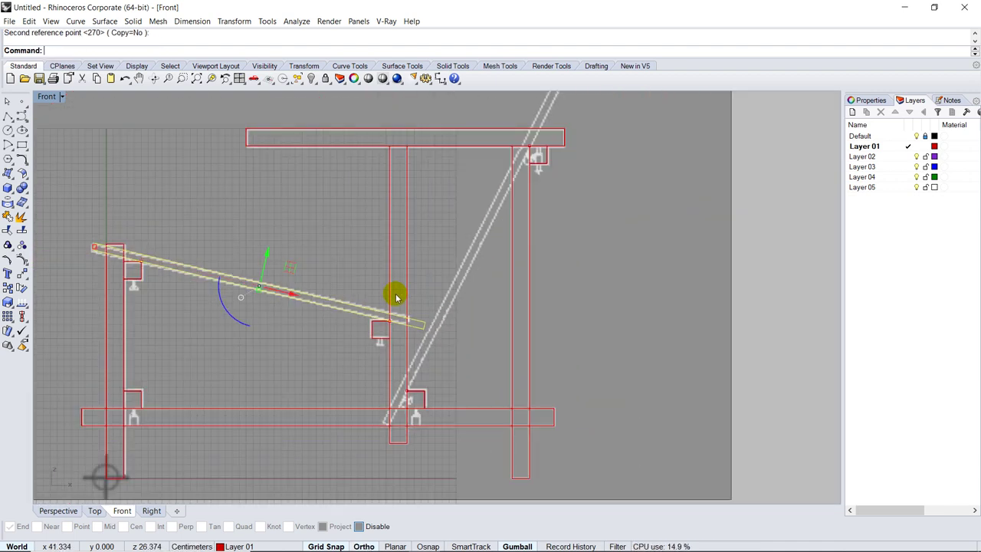
pyautogui.scroll(4, 346, 271)
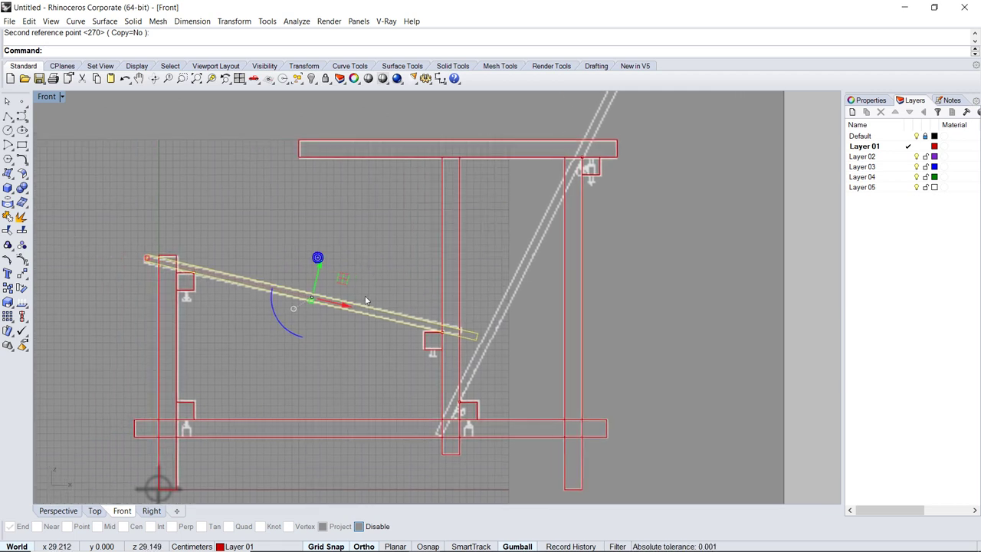
# - Scale the seat rectangle in one direction from its lower front corner, shortening it so its rear end meets the middle leg's rear edge
pyautogui.moveTo(449, 339); pyautogui.dragTo(615, 345, button='right')
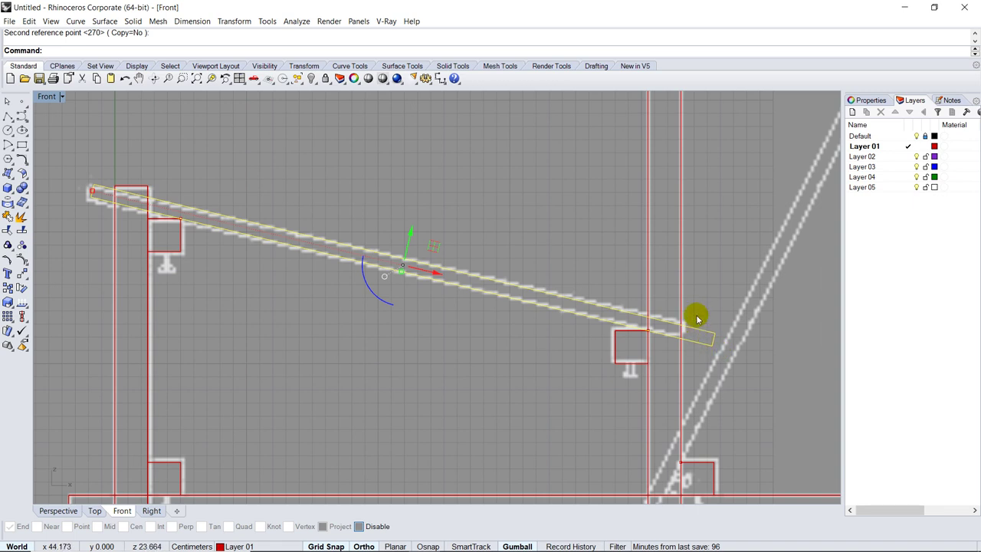
pyautogui.click(234, 21)
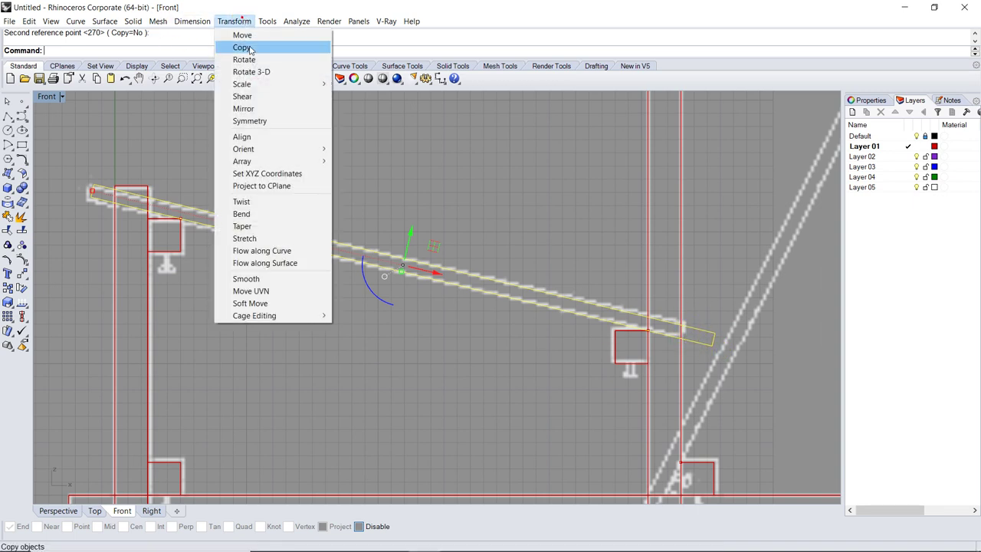
pyautogui.click(254, 83)
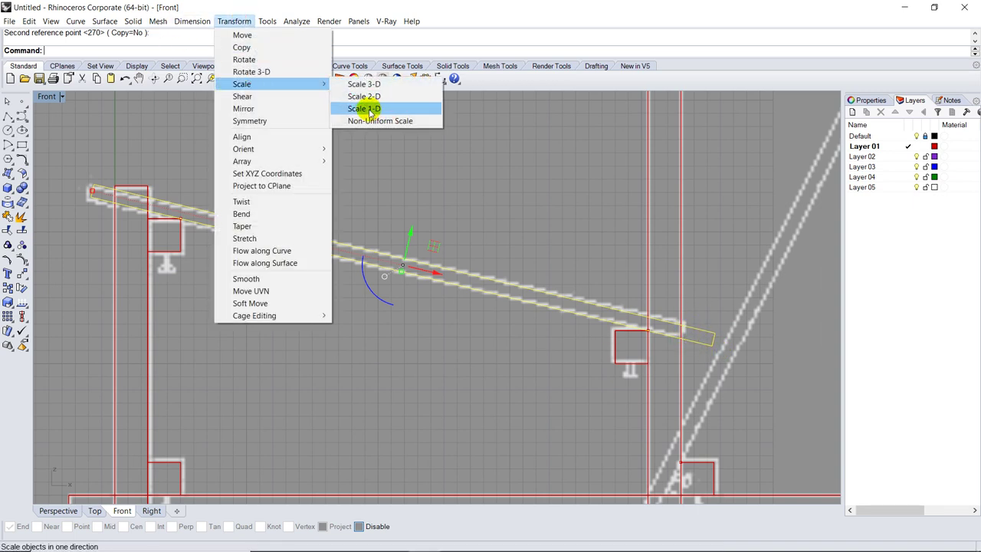
pyautogui.click(370, 109)
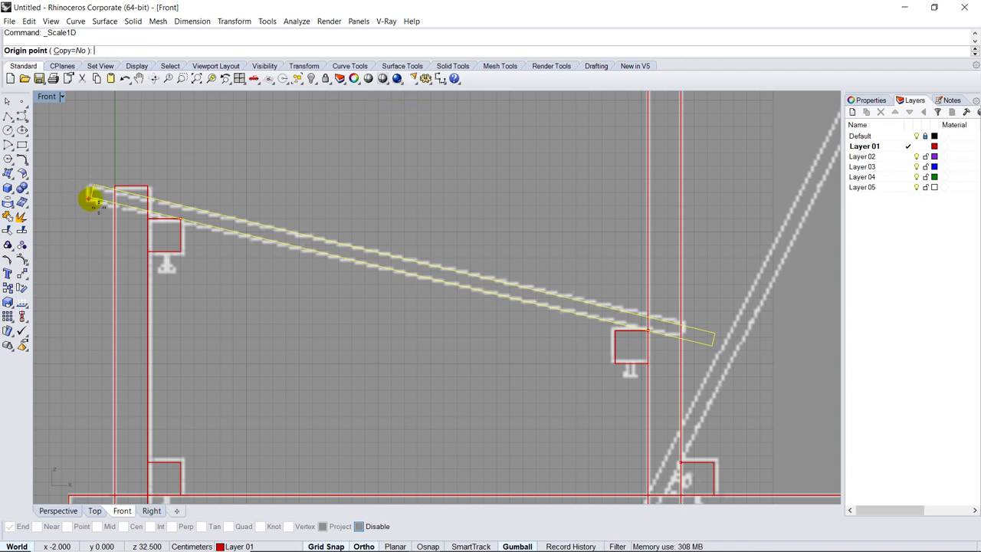
pyautogui.scroll(6, 92, 198)
pyautogui.scroll(-6, 146, 208)
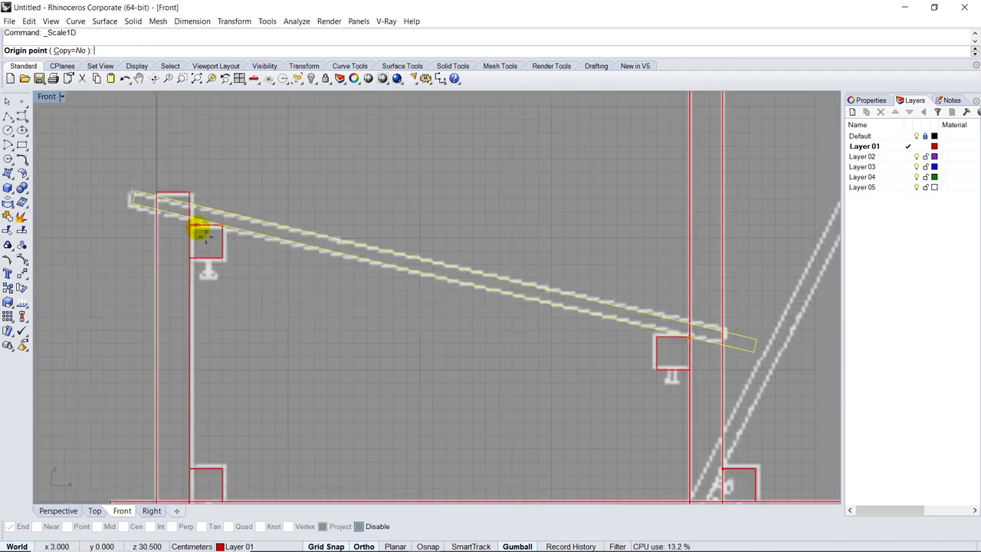
pyautogui.scroll(3, 109, 220)
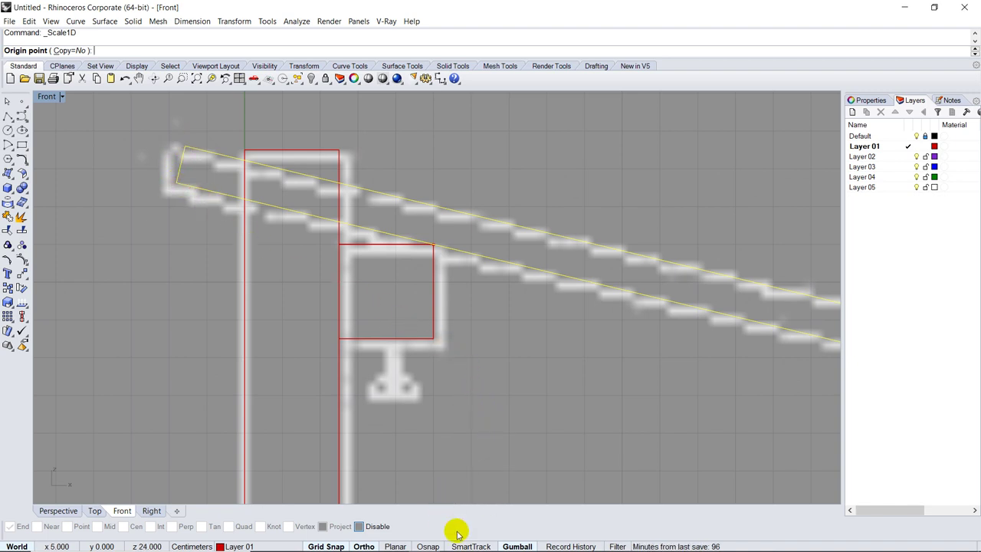
pyautogui.click(427, 545)
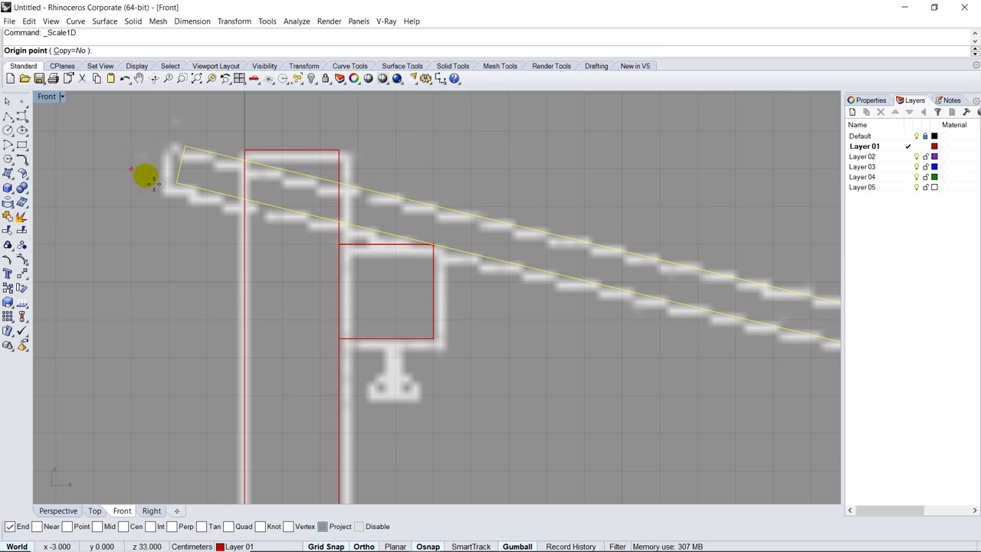
pyautogui.click(176, 184)
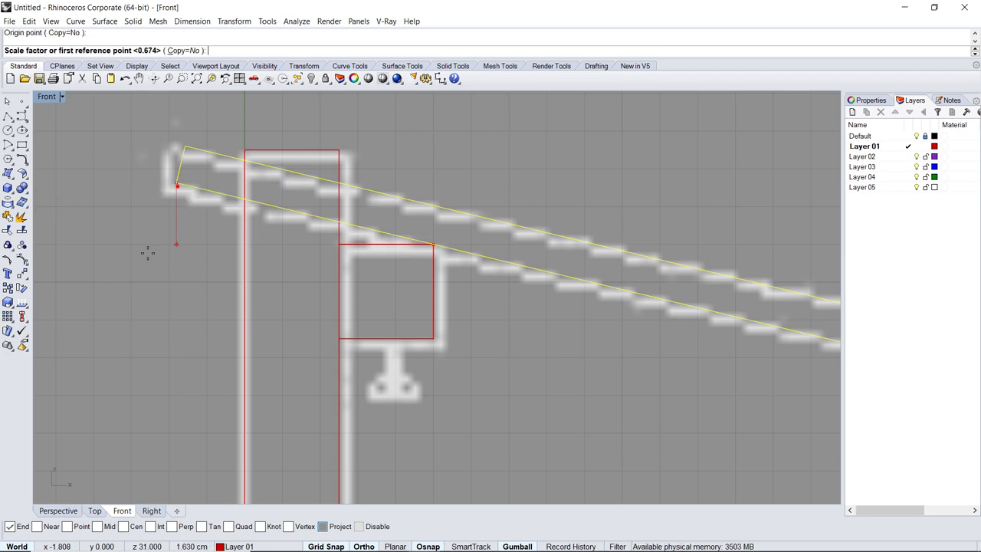
pyautogui.scroll(-4, 126, 184)
pyautogui.scroll(6, 371, 242)
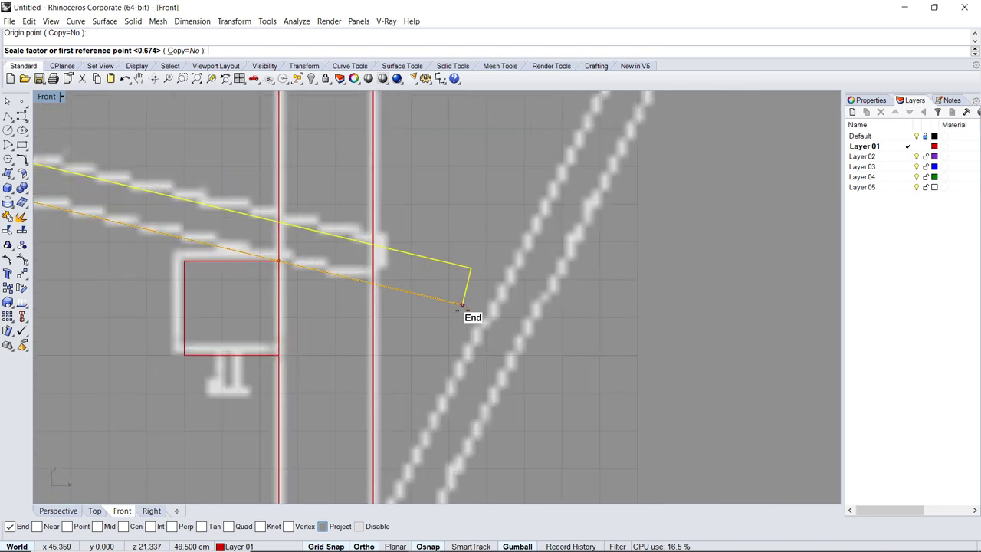
pyautogui.click(462, 305)
pyautogui.click(381, 289)
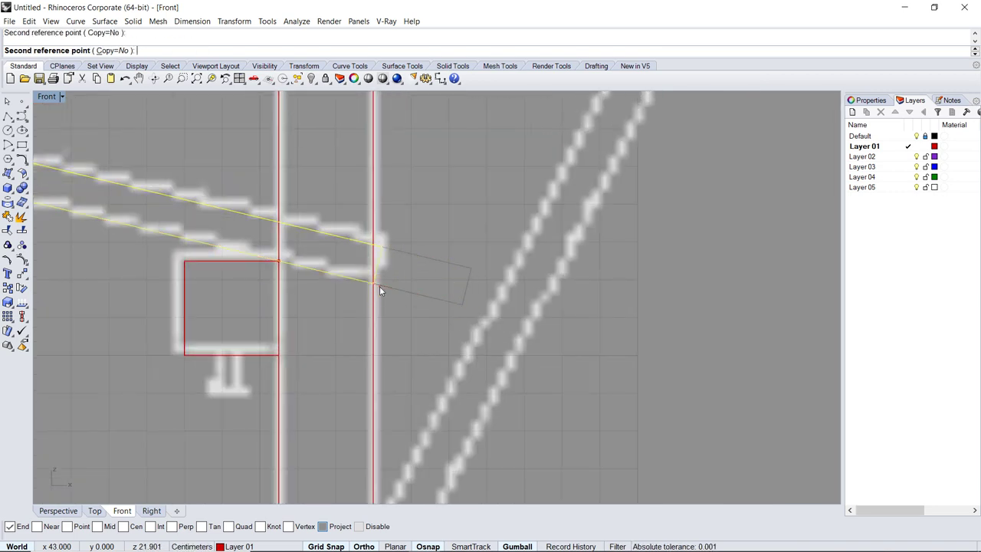
pyautogui.scroll(-6, 437, 276)
pyautogui.click(372, 225)
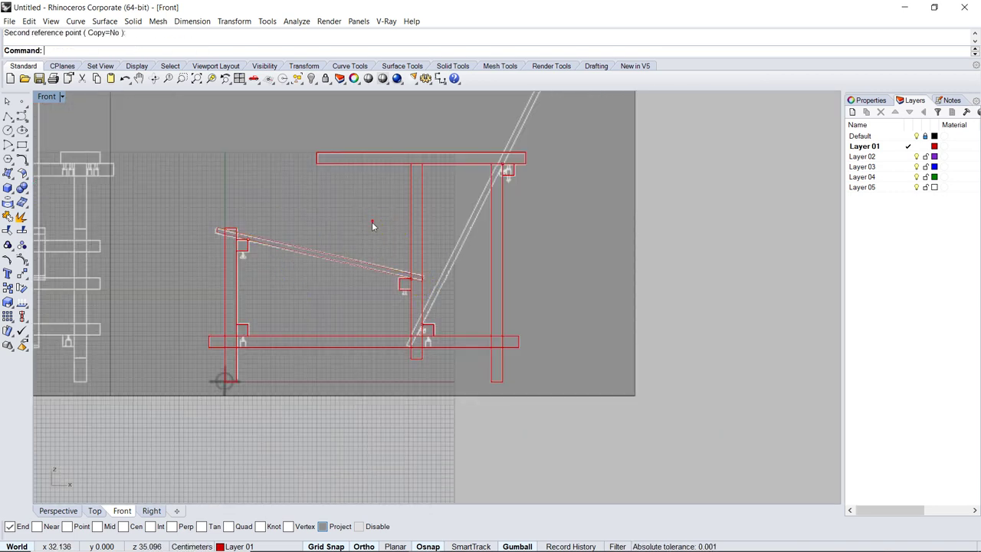
# - Draw a horizontal rectangle 50 cm long and 1 cm thick just above the lower crossbar behind the middle leg, starting in front of that leg
pyautogui.moveTo(373, 225); pyautogui.dragTo(390, 264, button='right')
pyautogui.scroll(-2, 391, 265)
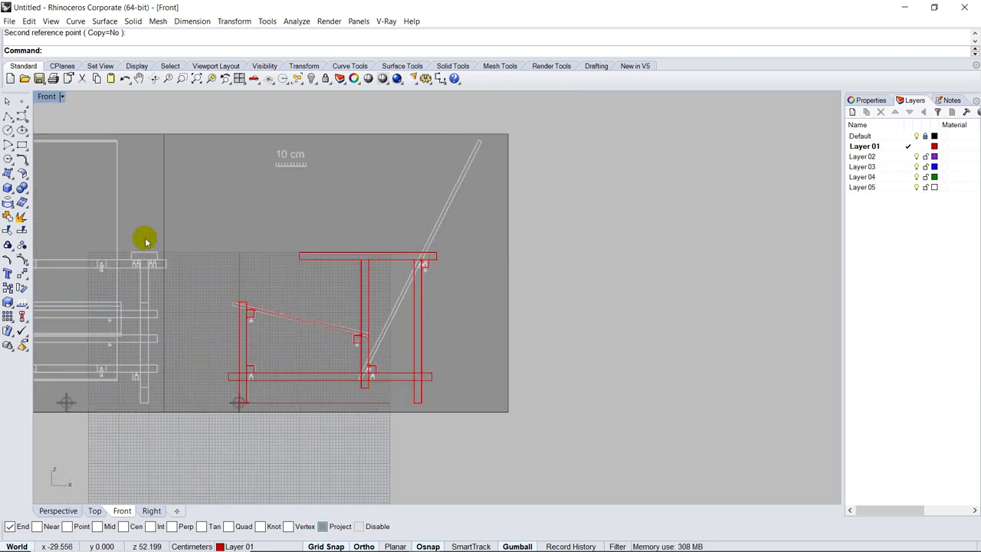
pyautogui.click(21, 145)
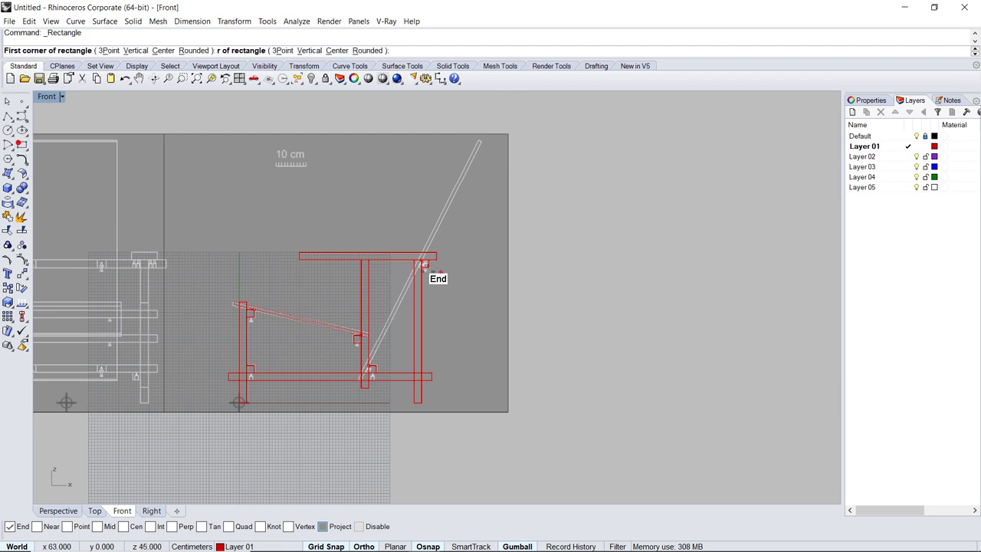
pyautogui.scroll(6, 361, 398)
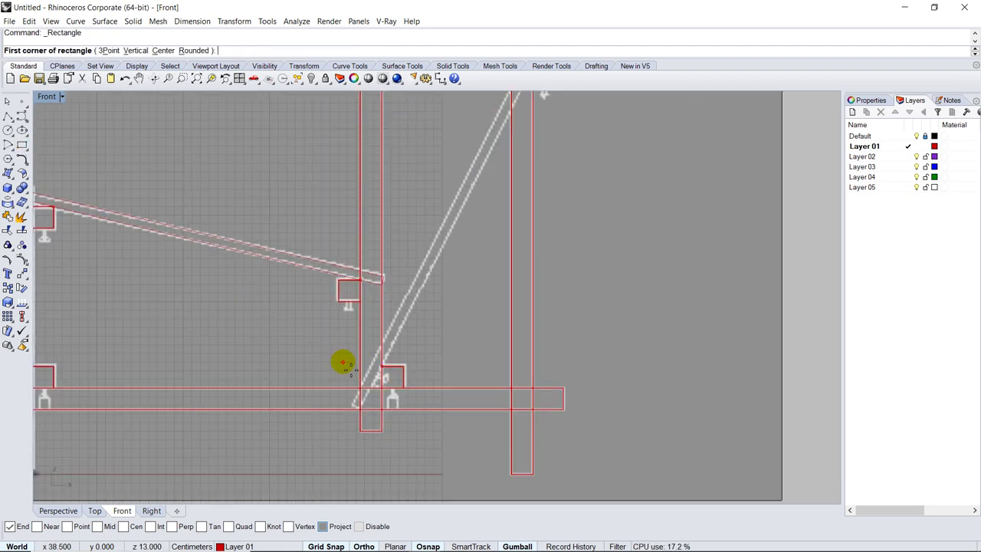
pyautogui.click(343, 363)
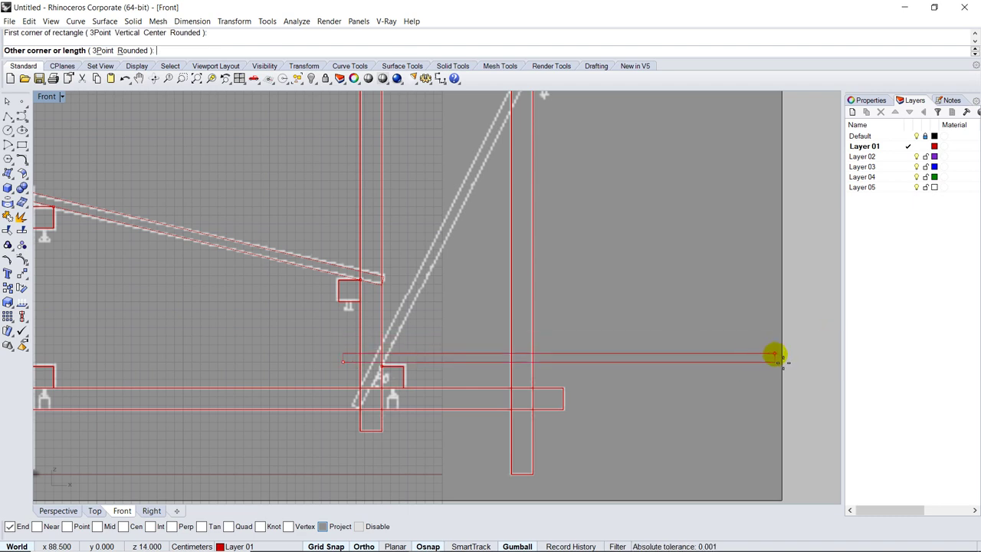
pyautogui.click(775, 354)
# - Move the backrest rectangle straight down so its lower edge rests on the top of the lower crossbar behind the middle leg
pyautogui.scroll(3, 407, 368)
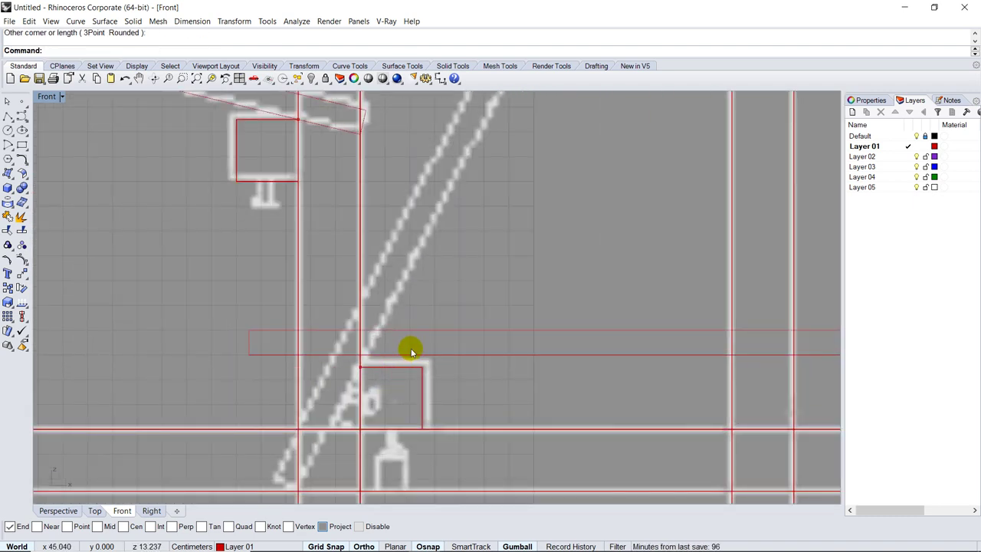
pyautogui.click(408, 354)
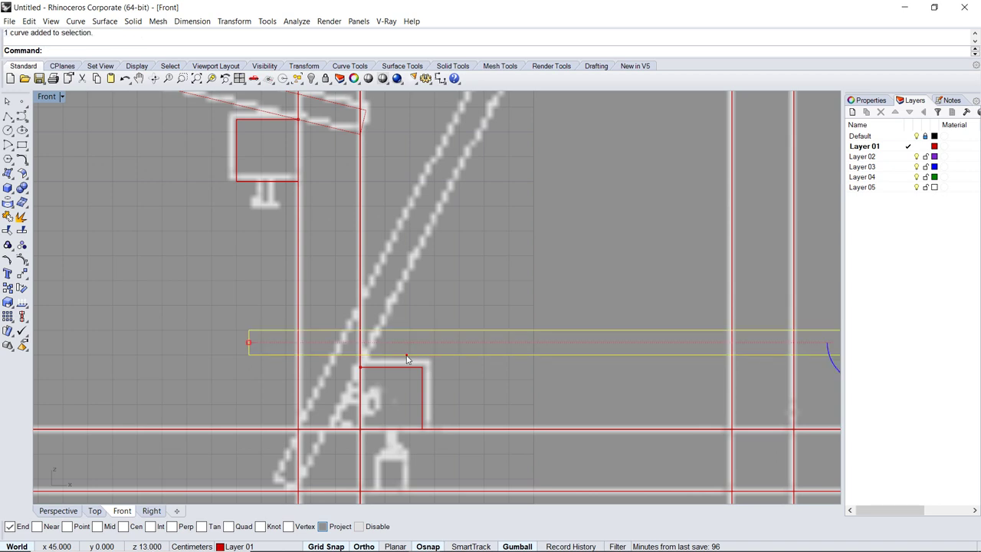
pyautogui.moveTo(407, 358); pyautogui.dragTo(339, 321)
pyautogui.scroll(5, 368, 373)
pyautogui.scroll(-5, 339, 314)
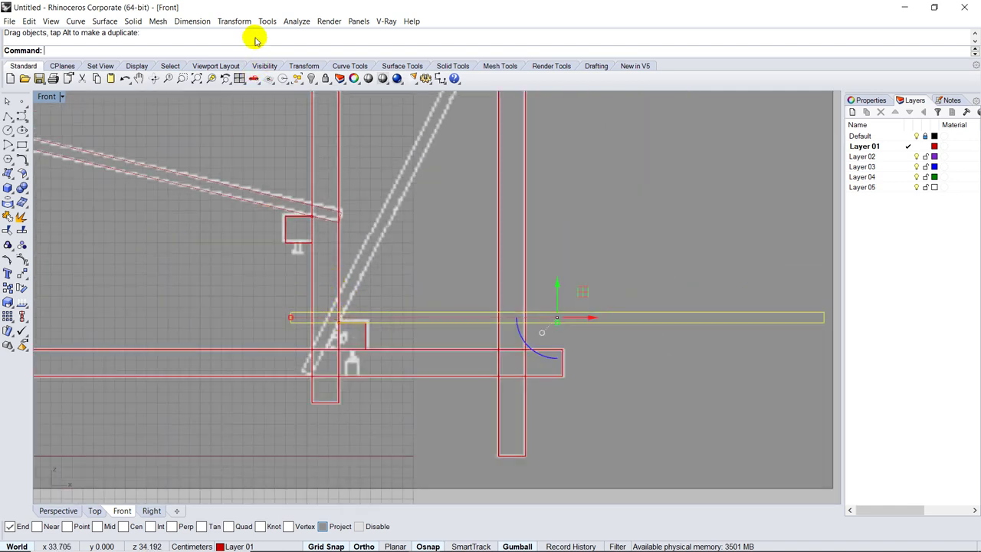
# - Rotate the backrest rectangle about the lower crossbar's front corner point so its lower edge passes through the armrest crossbar's top front corner
pyautogui.click(228, 22)
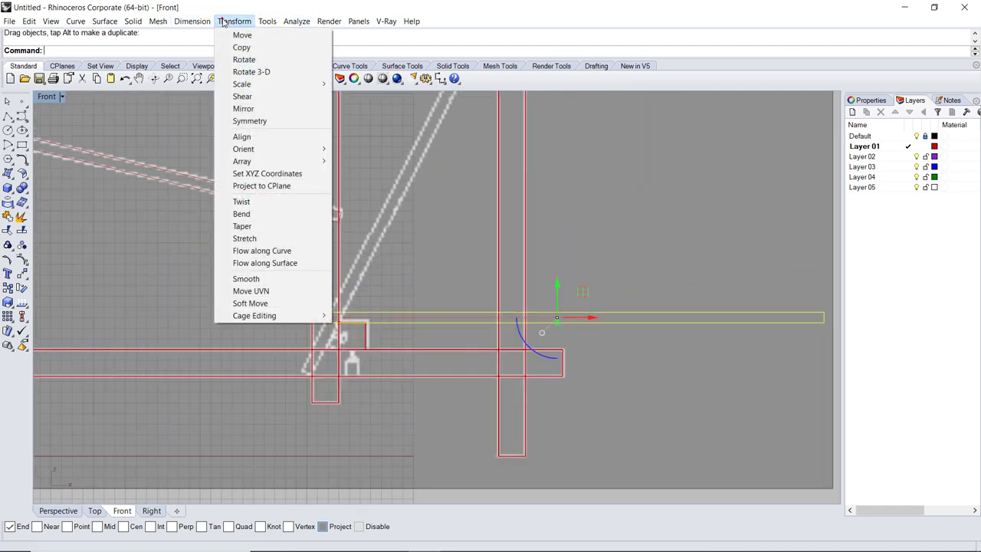
pyautogui.click(234, 59)
pyautogui.scroll(3, 337, 330)
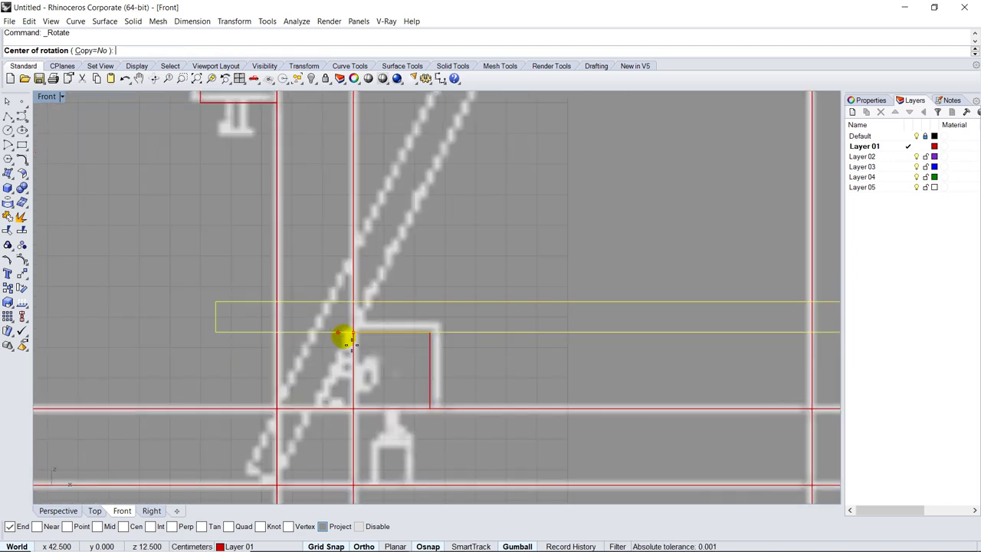
pyautogui.click(350, 333)
pyautogui.scroll(-5, 304, 334)
pyautogui.scroll(-2, 305, 334)
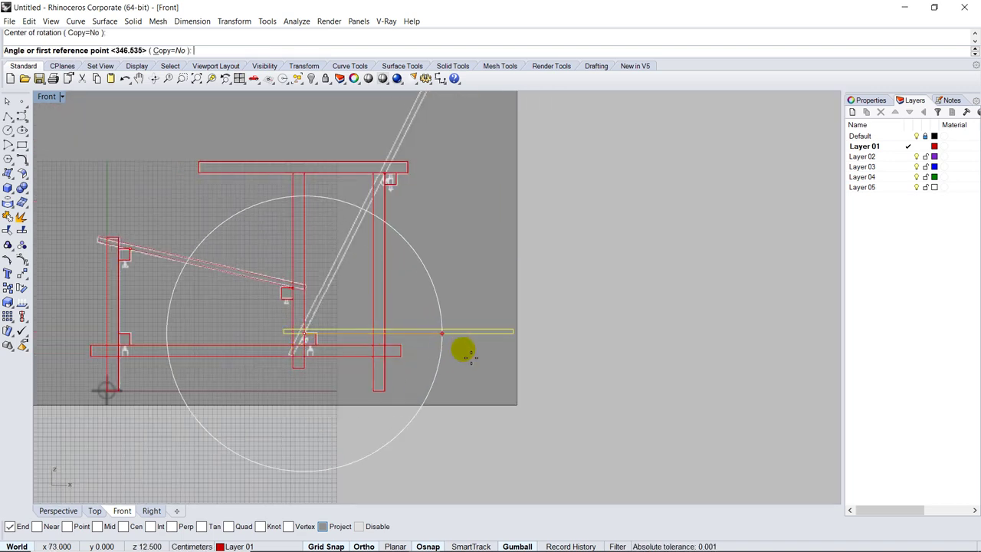
pyautogui.click(514, 336)
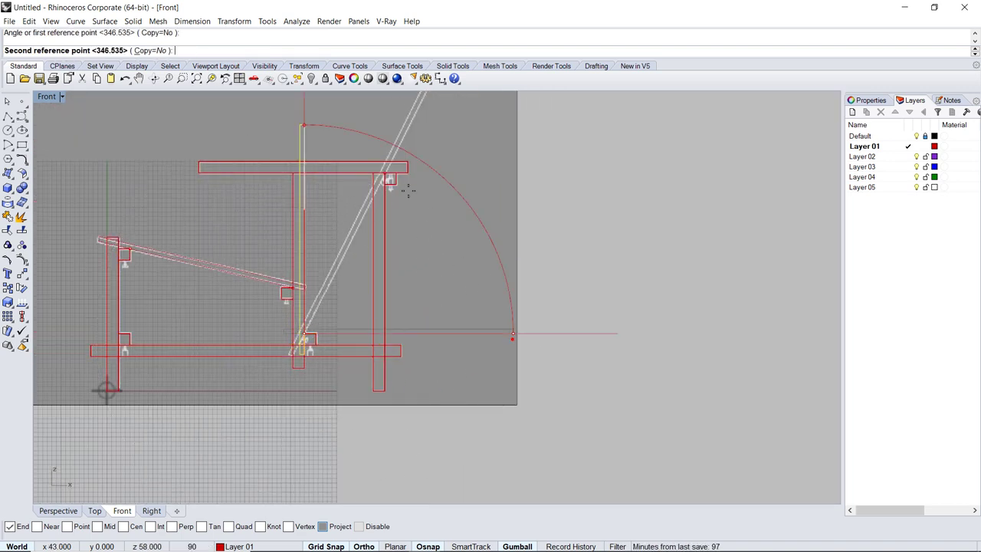
pyautogui.scroll(4, 388, 169)
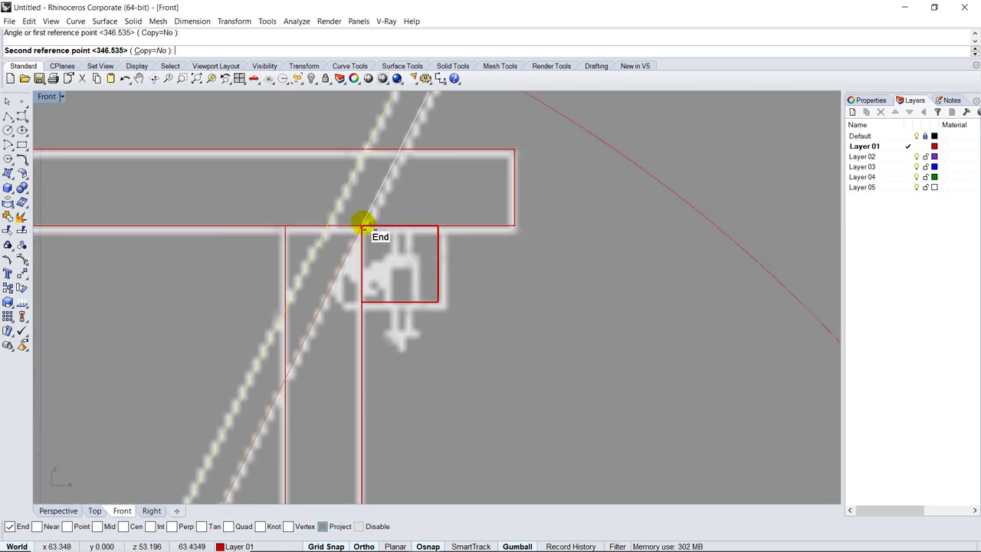
pyautogui.click(364, 224)
pyautogui.scroll(-3, 366, 219)
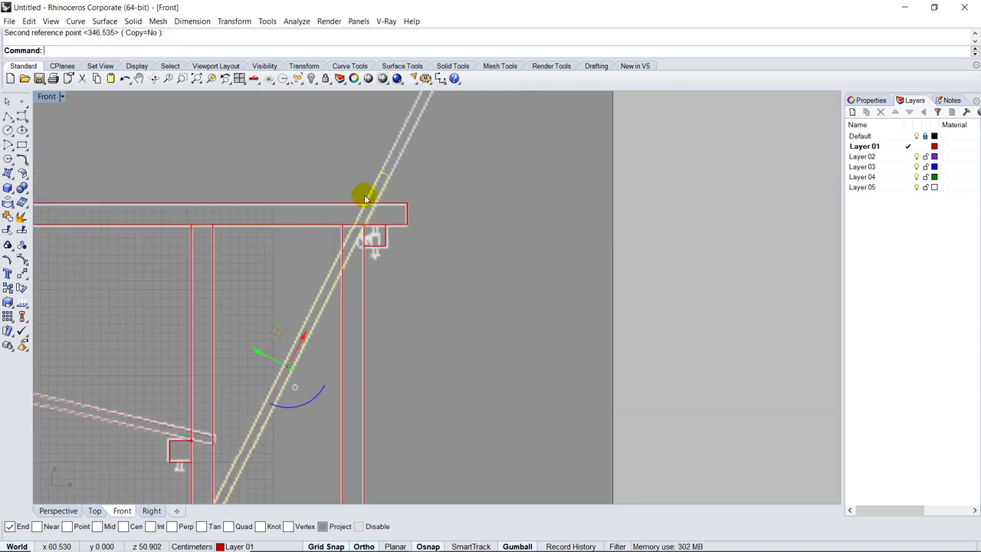
# - Scale the backrest rectangle in one direction from the lower crossbar's corner point, stretching it up to the drawn backrest's upper end
pyautogui.click(233, 21)
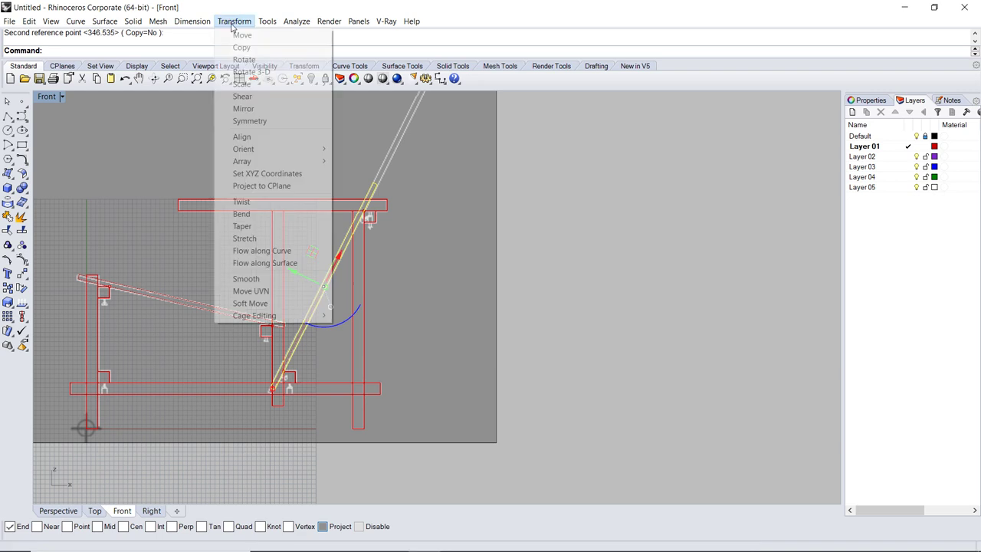
pyautogui.moveTo(237, 83)
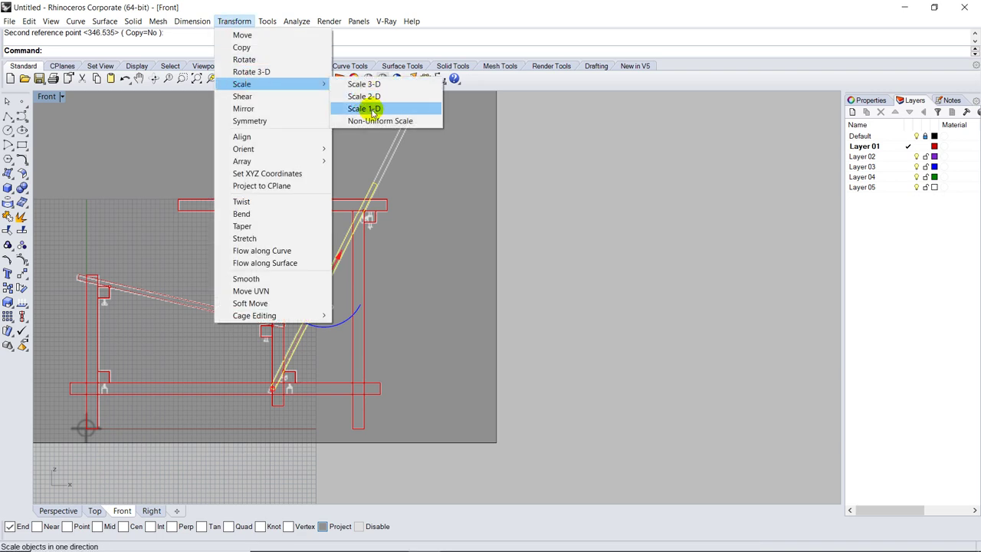
pyautogui.click(362, 107)
pyautogui.click(371, 243)
pyautogui.scroll(3, 411, 282)
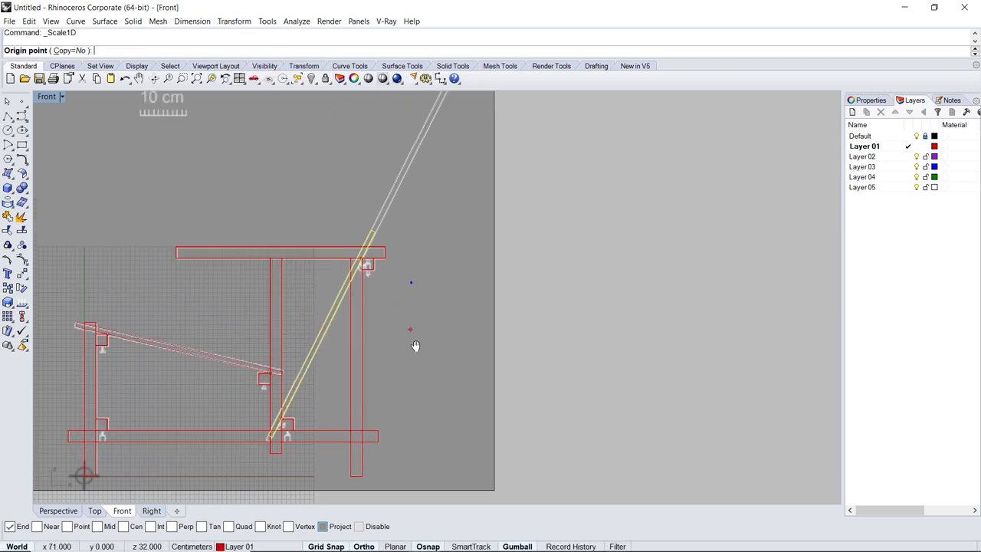
pyautogui.scroll(-3, 418, 253)
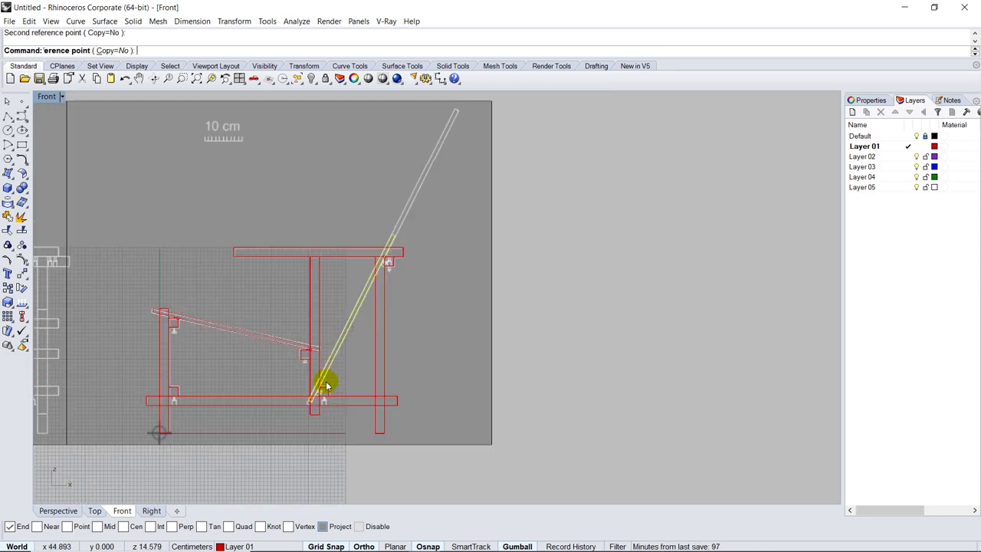
pyautogui.scroll(5, 322, 389)
pyautogui.click(320, 387)
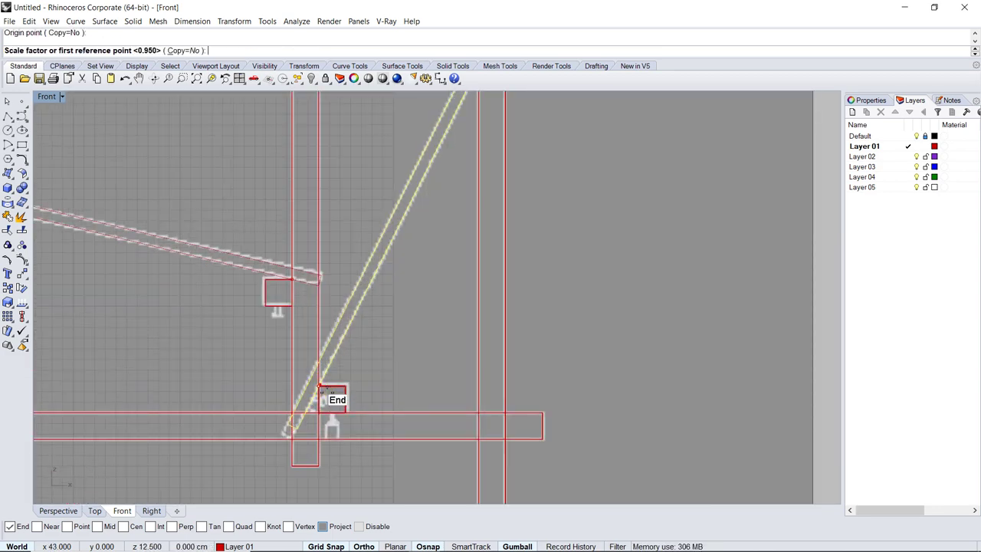
pyautogui.scroll(-4, 325, 394)
pyautogui.scroll(3, 395, 248)
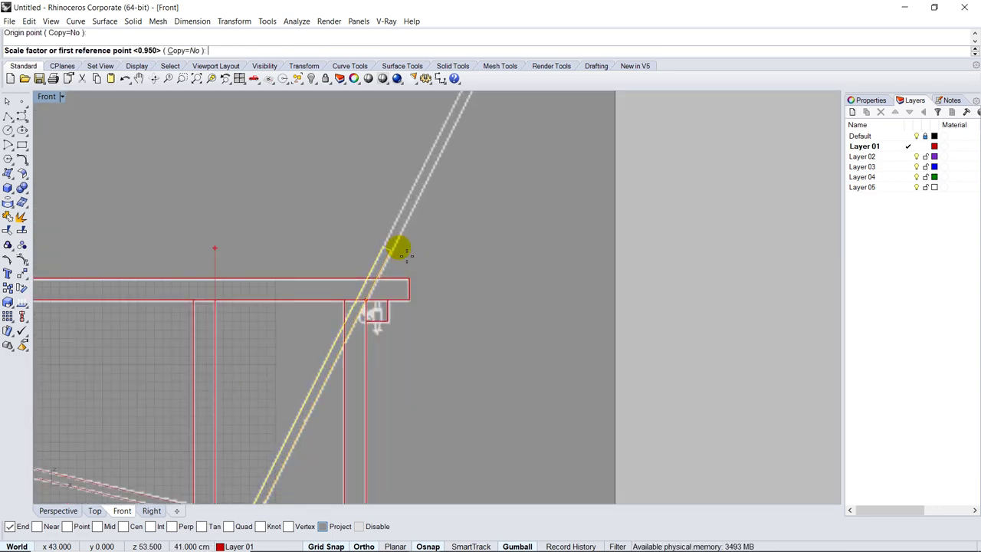
pyautogui.click(394, 249)
pyautogui.scroll(-5, 403, 238)
pyautogui.scroll(3, 431, 176)
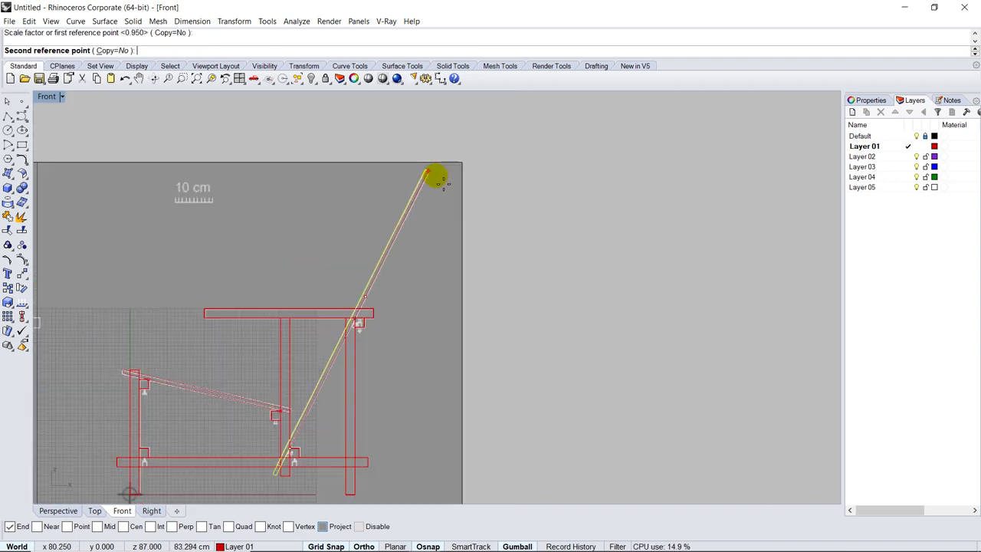
pyautogui.click(427, 174)
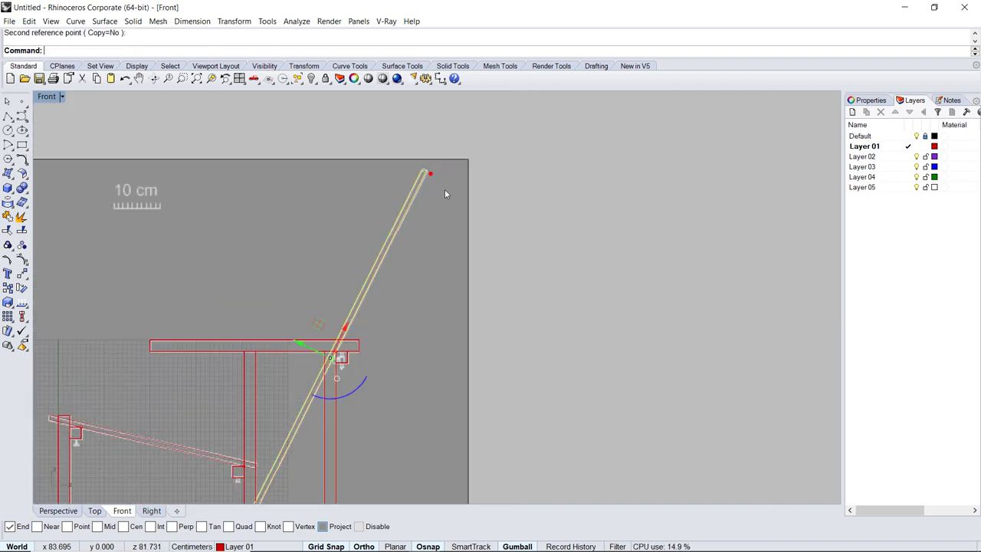
# - Scale the backrest rectangle in one direction from its upper end, shortening its lower end to where the middle leg's front edge meets the lower rail's underside
pyautogui.scroll(-4, 440, 230)
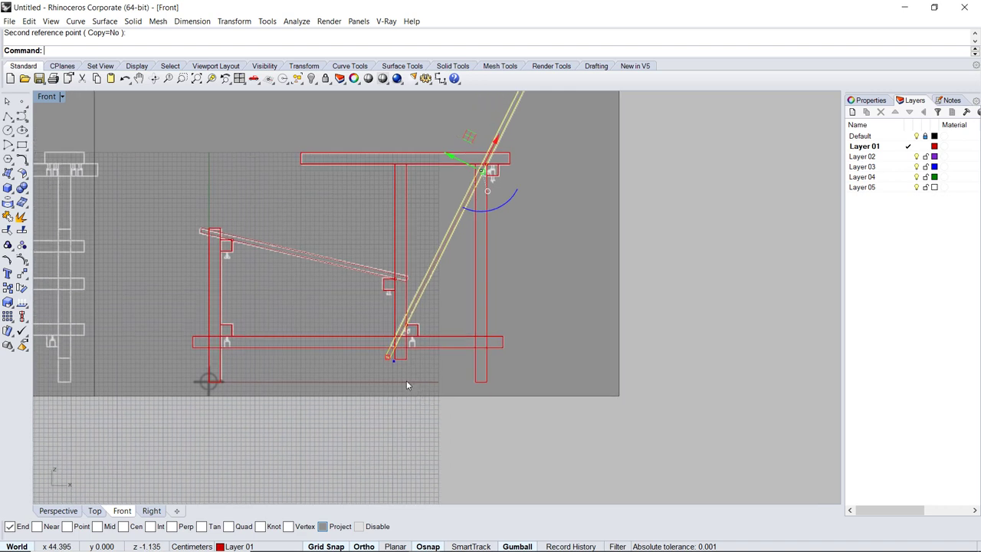
pyautogui.scroll(3, 394, 351)
pyautogui.scroll(-4, 376, 354)
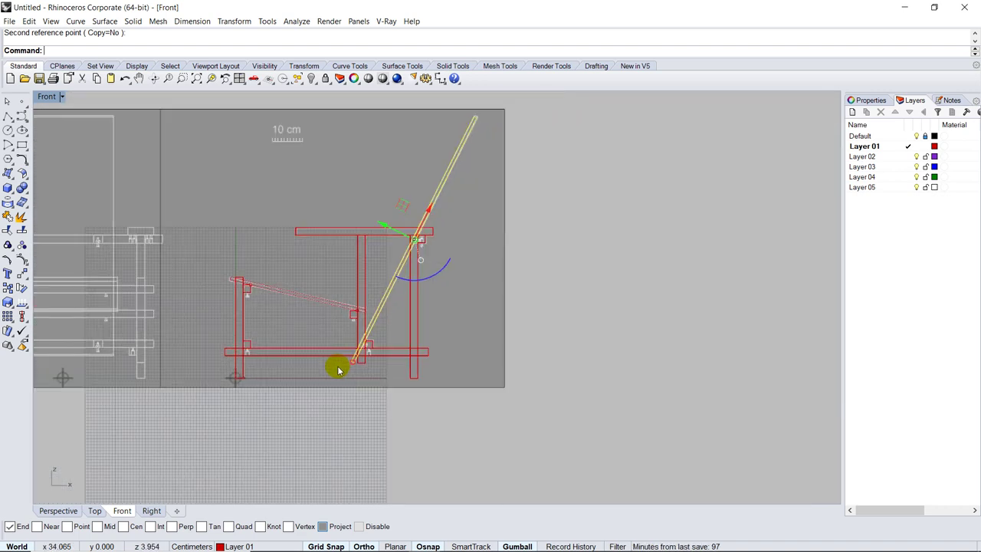
pyautogui.press('Return')
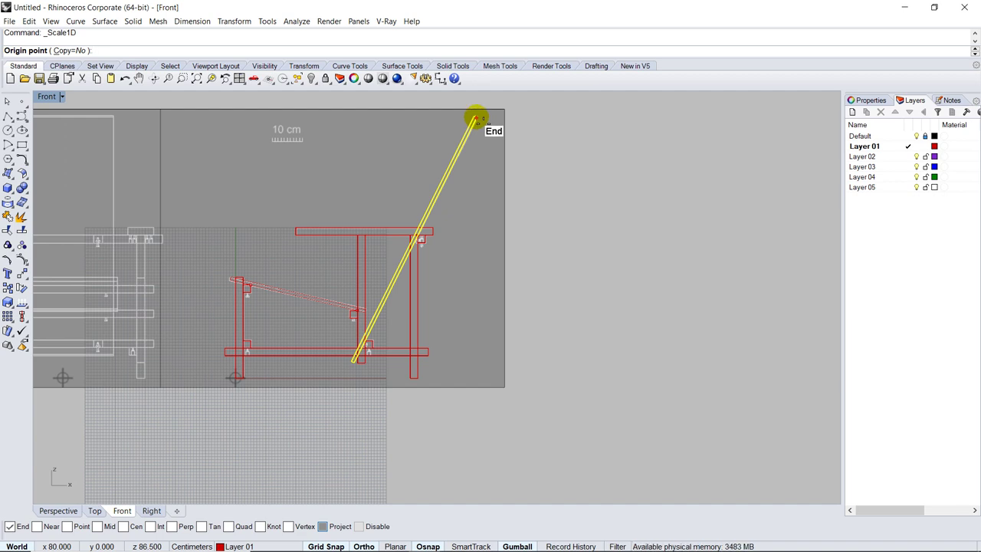
pyautogui.click(476, 119)
pyautogui.scroll(5, 354, 357)
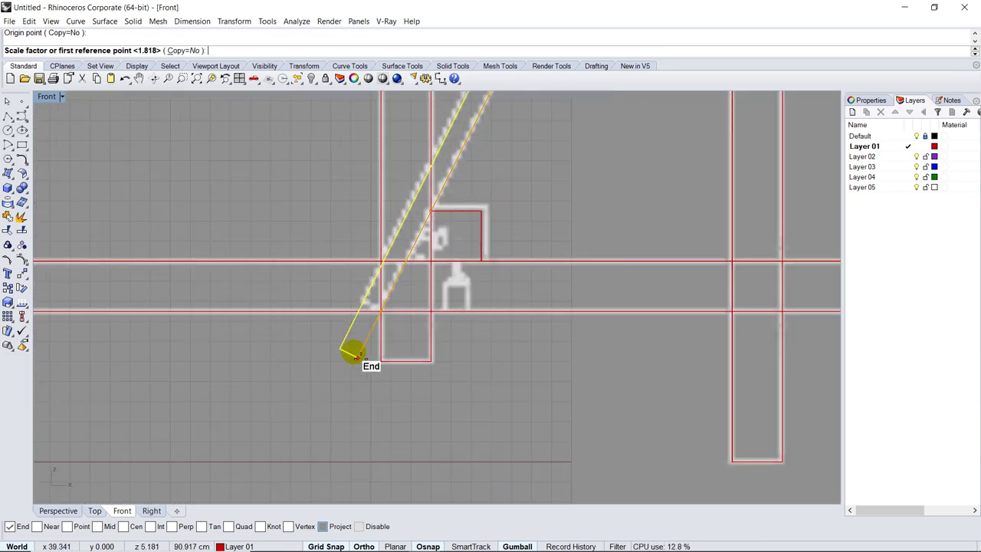
pyautogui.click(358, 357)
pyautogui.scroll(3, 357, 357)
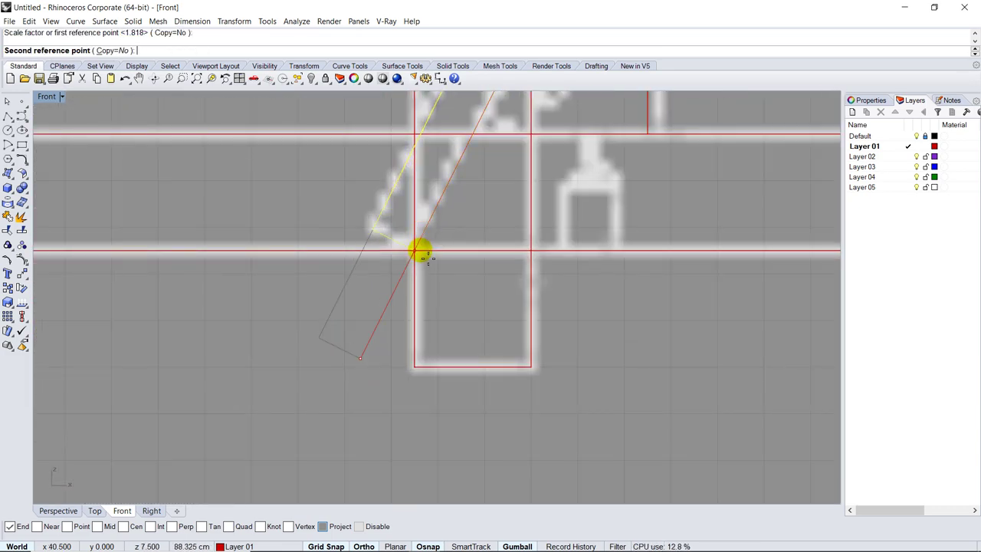
pyautogui.click(419, 252)
pyautogui.scroll(-3, 349, 330)
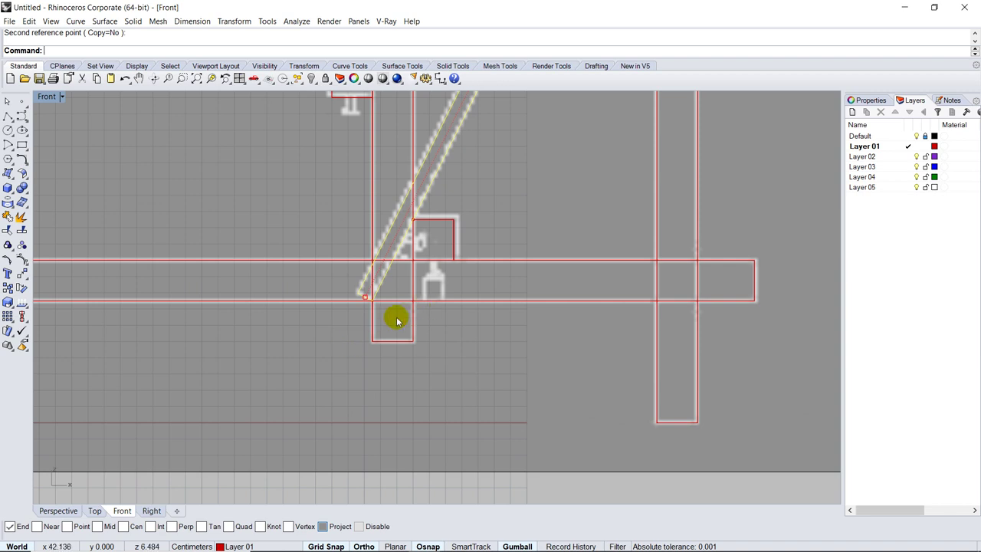
pyautogui.scroll(-6, 394, 316)
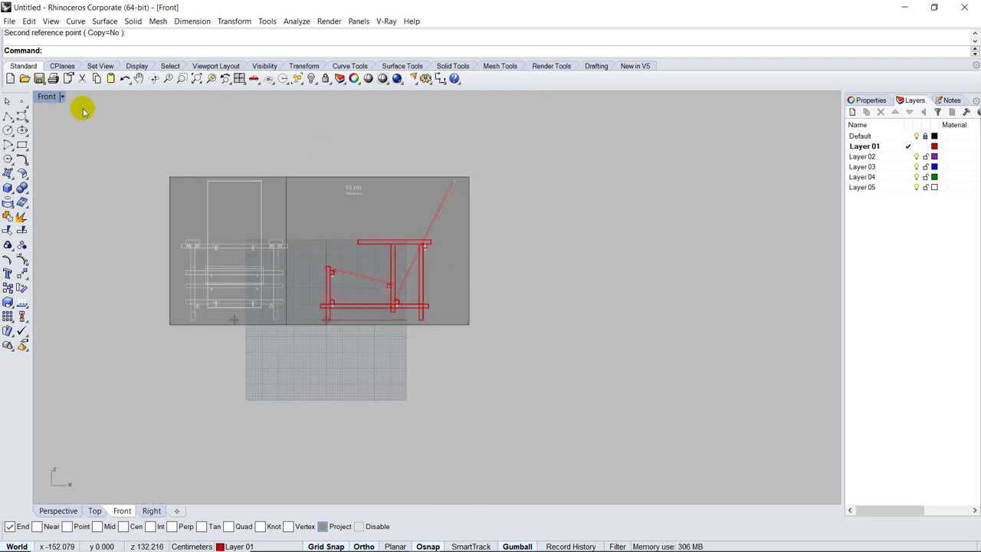
# - Restore the four-viewport layout and show the seat profile between the crossbars up close in the perspective view
pyautogui.doubleClick(47, 97)
pyautogui.moveTo(651, 204); pyautogui.dragTo(697, 219, button='right')
pyautogui.scroll(5, 697, 219)
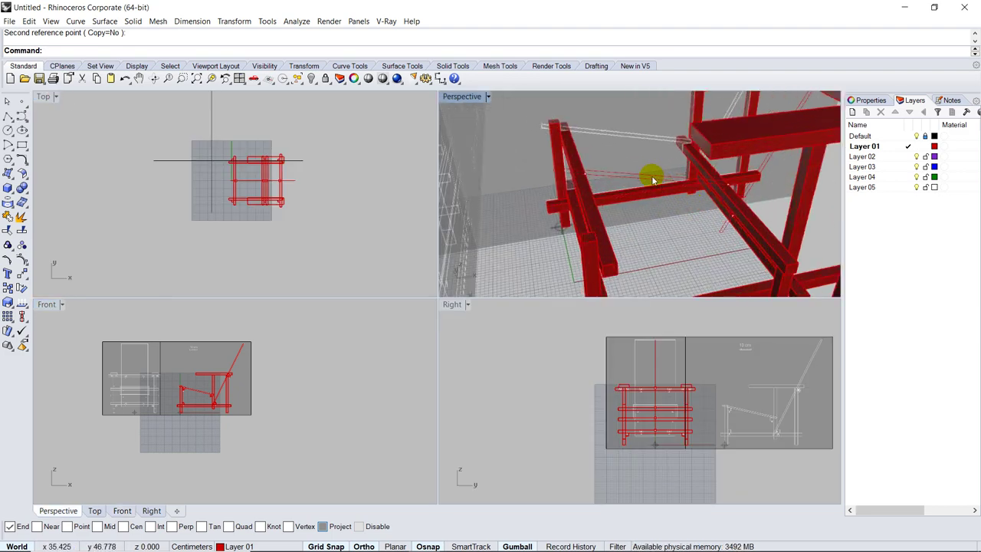
pyautogui.click(653, 181)
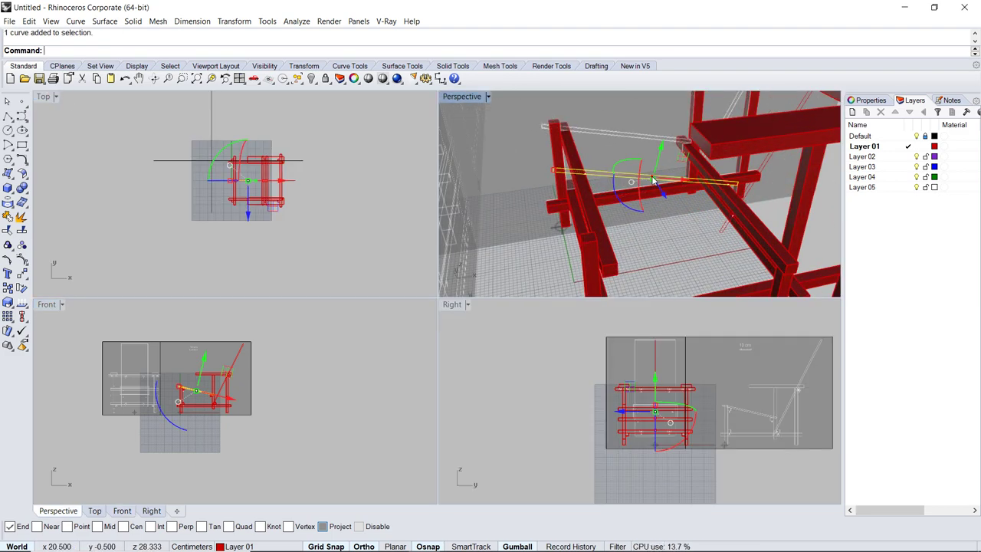
pyautogui.keyDown('shift'); pyautogui.click(747, 193); pyautogui.keyUp('shift')
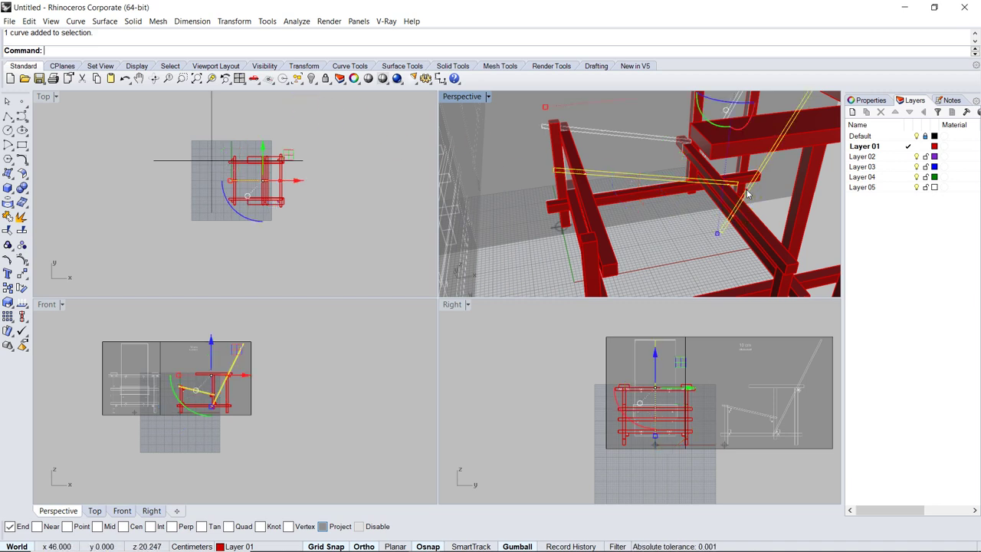
pyautogui.scroll(3, 635, 416)
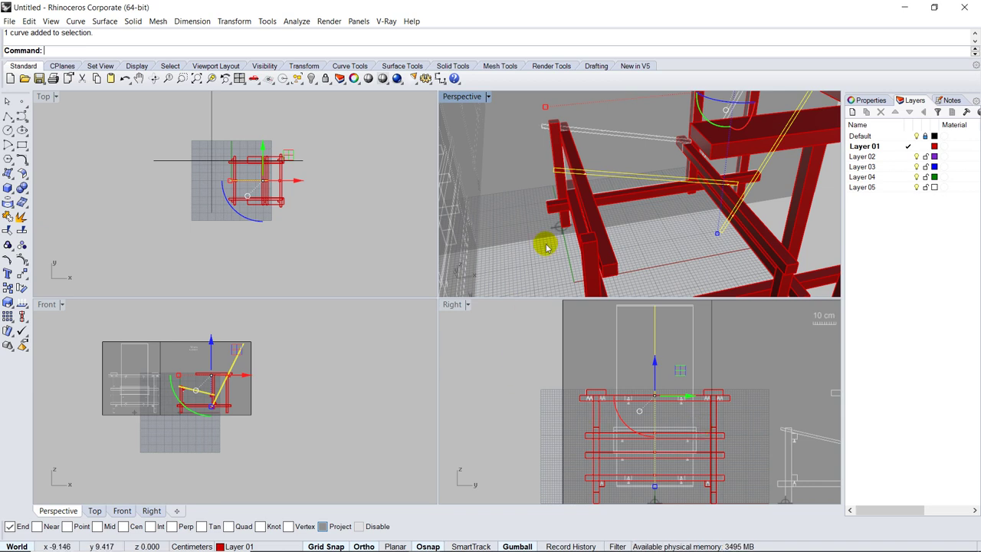
pyautogui.click(517, 276)
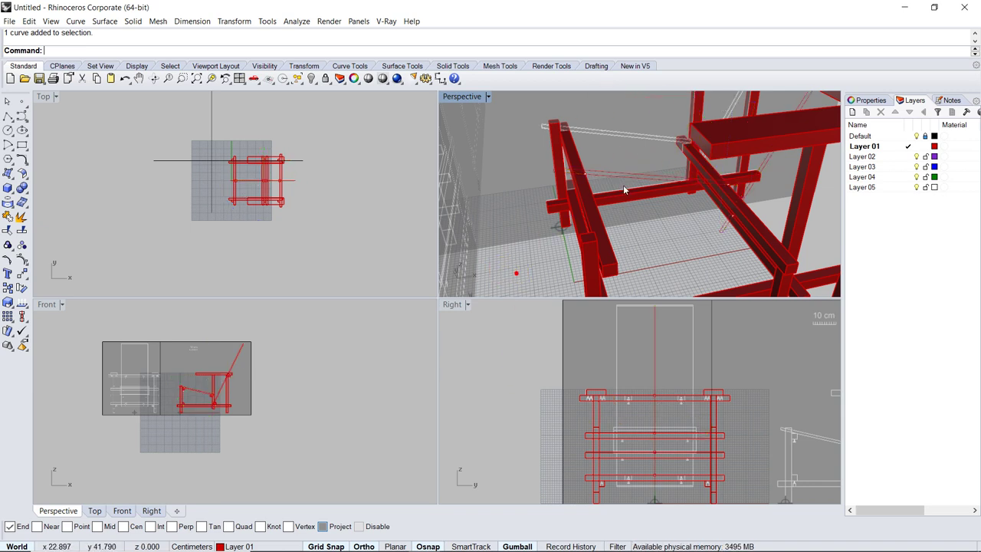
# - Extrude the seat profile 18 cm to both sides as a solid, matching the seat width in the front reference drawing
pyautogui.click(632, 175)
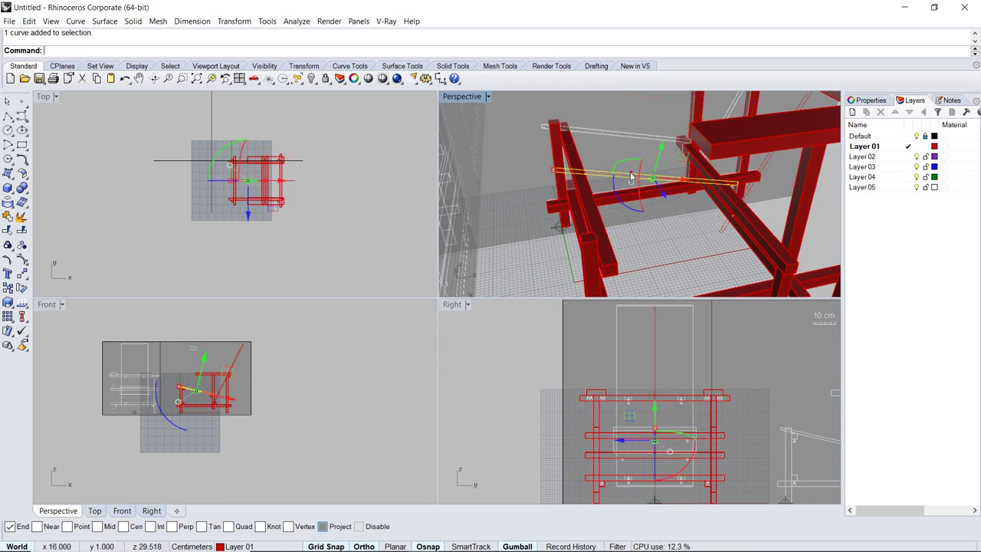
pyautogui.click(104, 21)
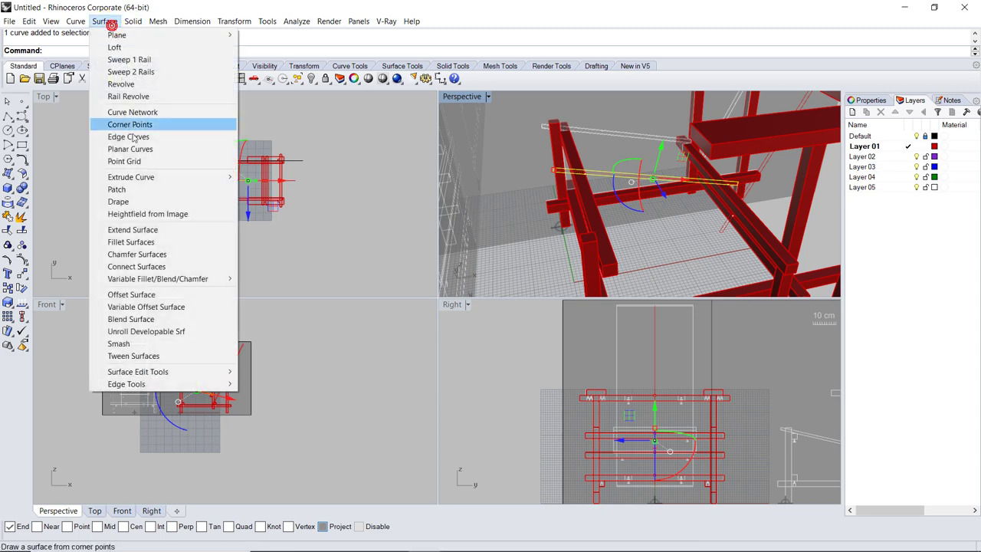
pyautogui.moveTo(139, 177)
pyautogui.click(259, 177)
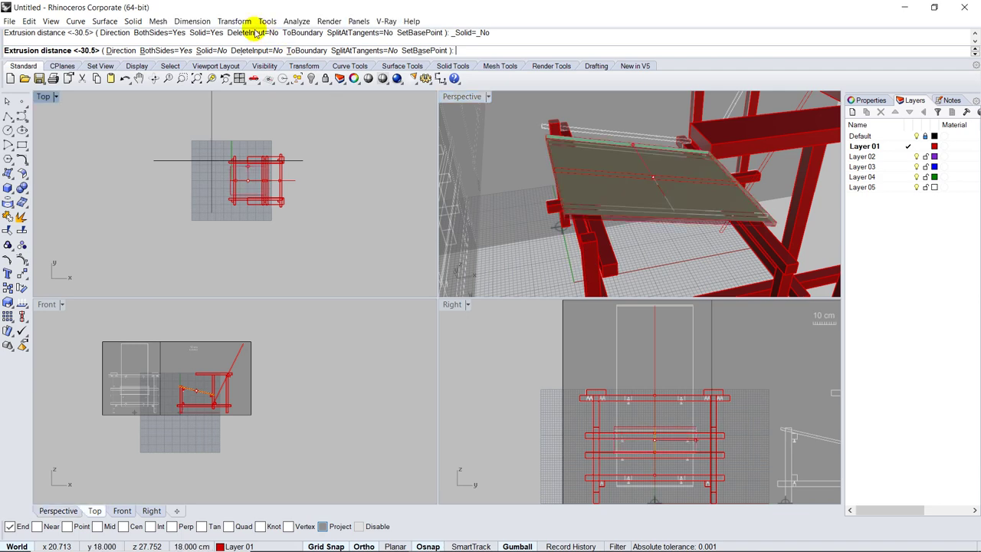
pyautogui.click(212, 50)
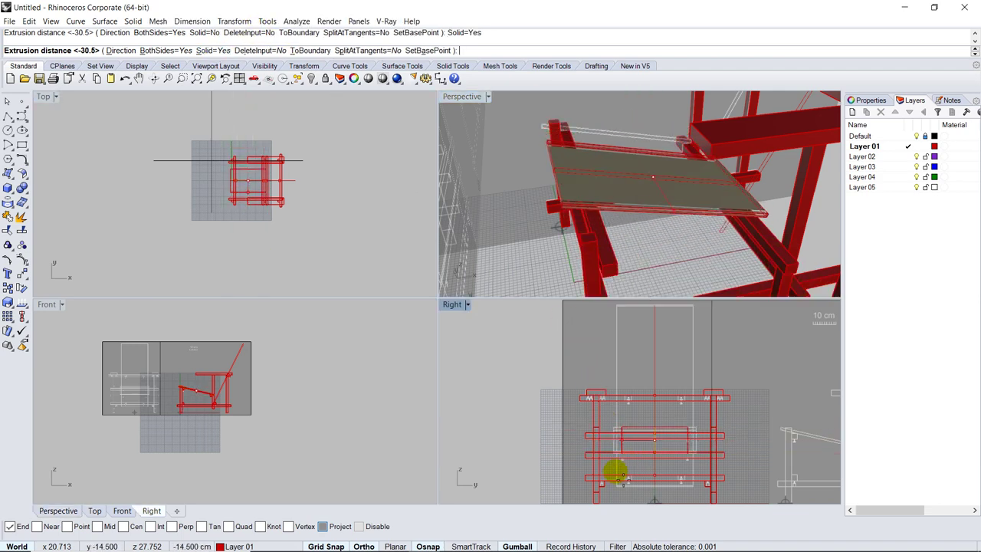
pyautogui.scroll(3, 618, 453)
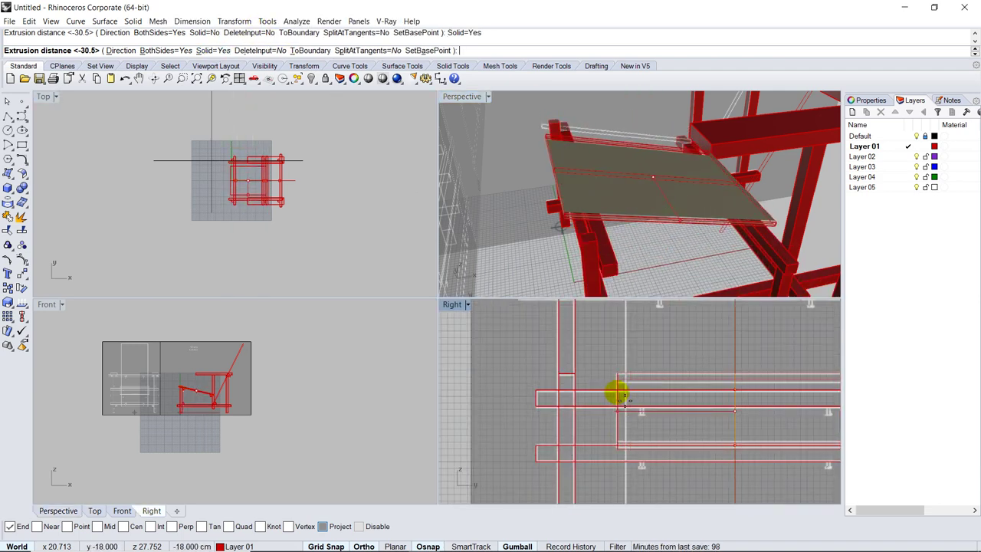
pyautogui.click(620, 429)
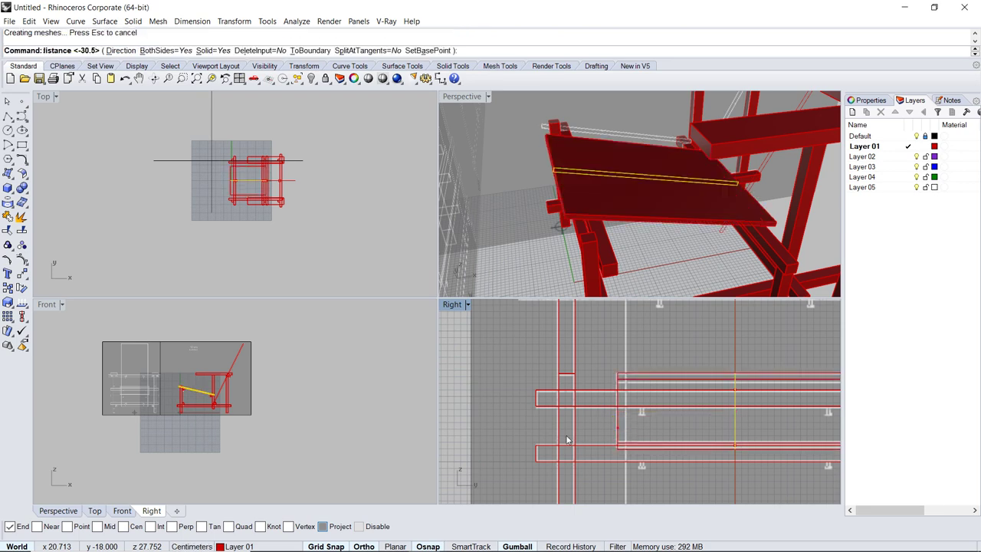
# - Extrude the backrest profile 17 cm to both sides as a solid, matching the backrest width in the front reference drawing
pyautogui.scroll(-5, 526, 394)
pyautogui.scroll(-5, 695, 287)
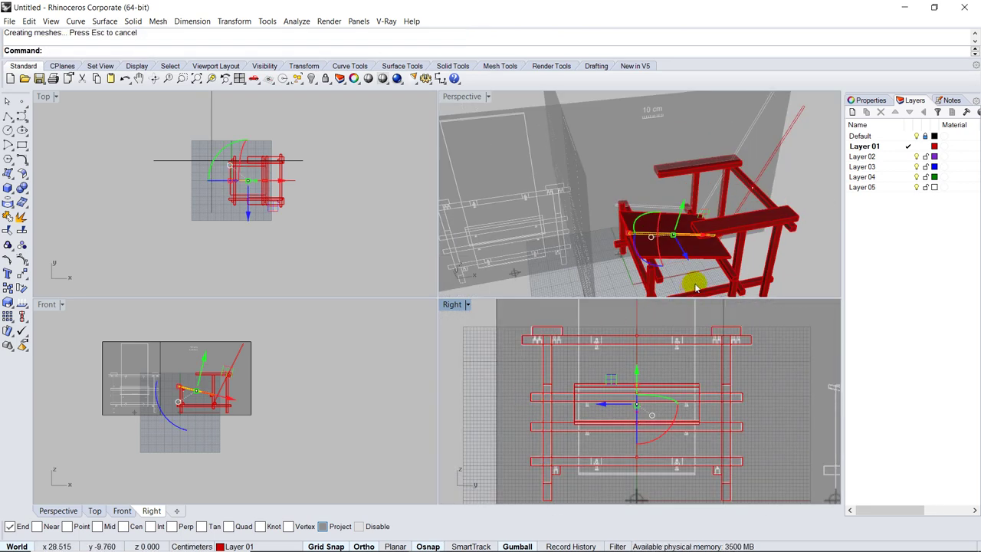
pyautogui.click(777, 167)
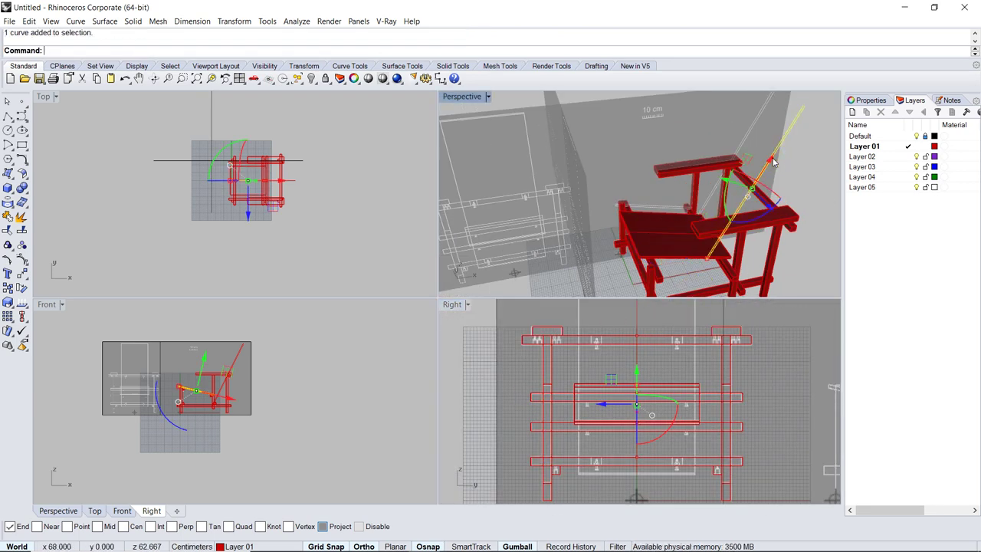
pyautogui.rightClick(627, 421)
pyautogui.scroll(3, 587, 412)
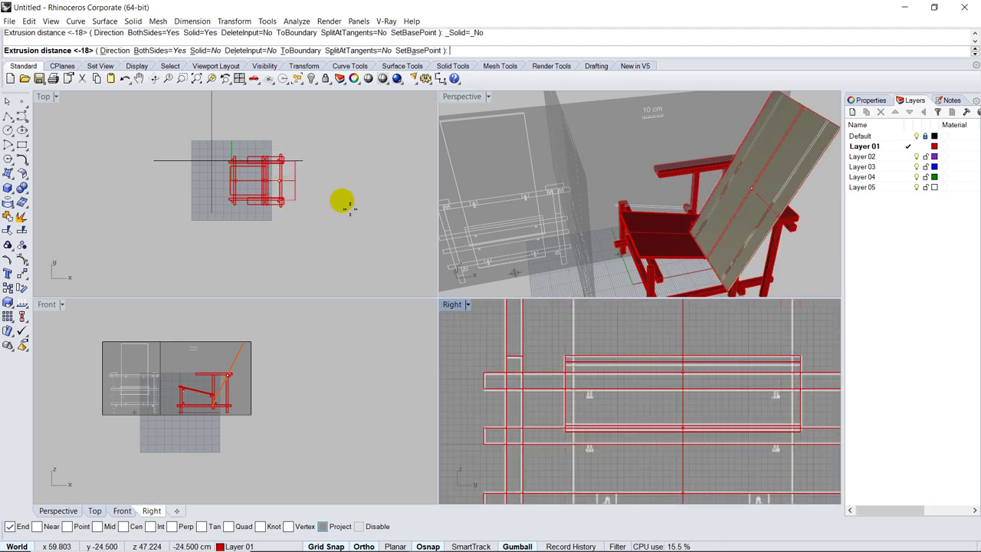
pyautogui.click(201, 50)
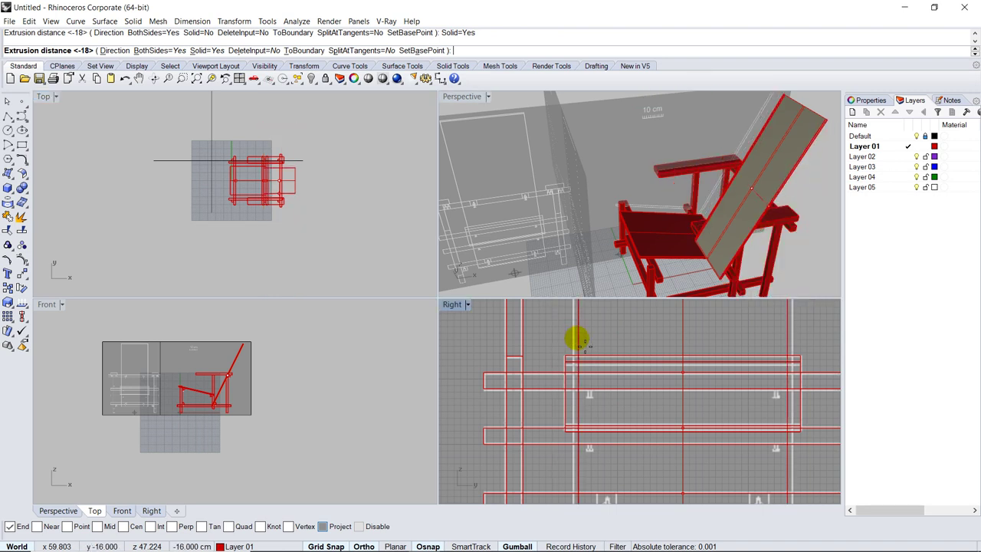
pyautogui.scroll(2, 575, 339)
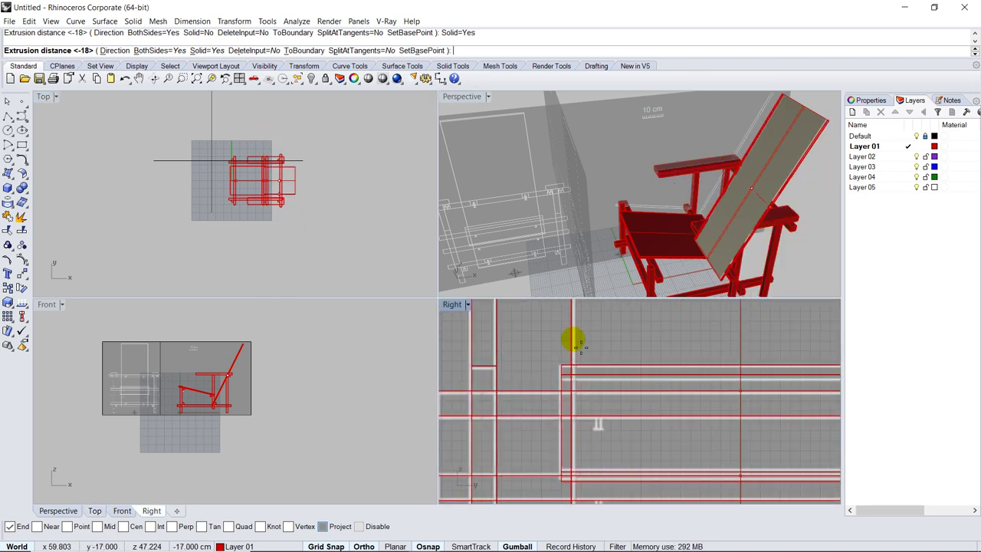
pyautogui.click(580, 347)
pyautogui.scroll(-3, 556, 339)
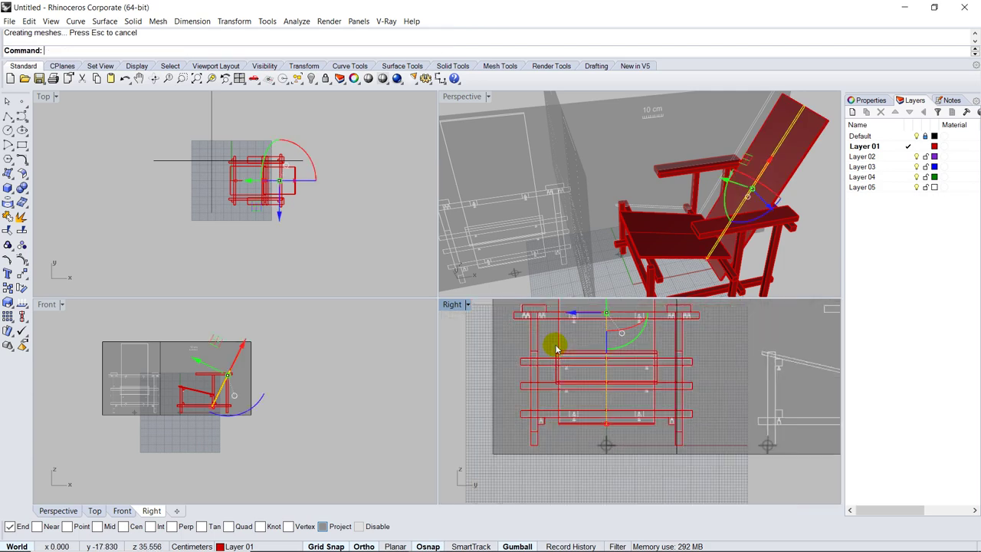
# - Maximize the perspective view, deselect the backrest profile and hide the Default layer with the reference drawings to show only the chair
pyautogui.doubleClick(460, 98)
pyautogui.click(243, 102)
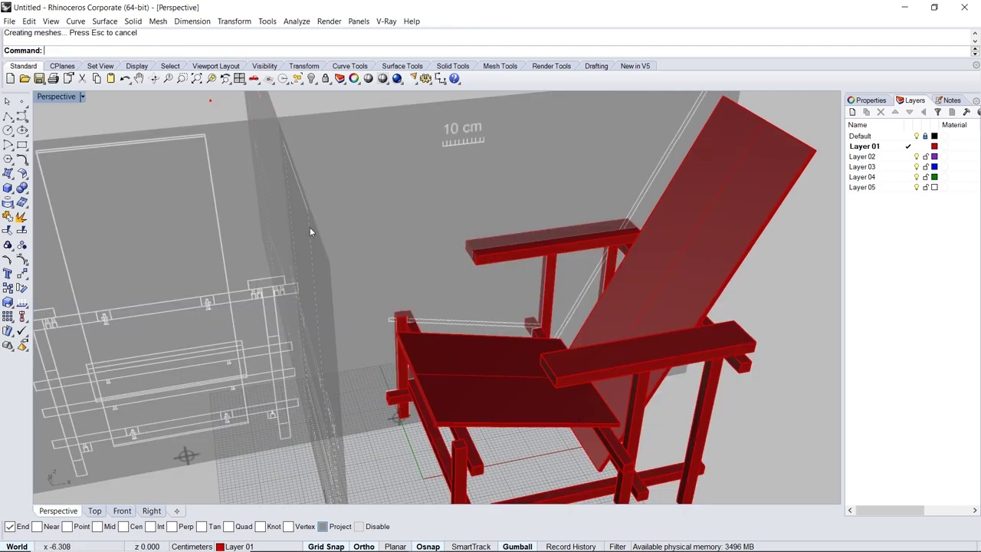
pyautogui.scroll(-5, 314, 223)
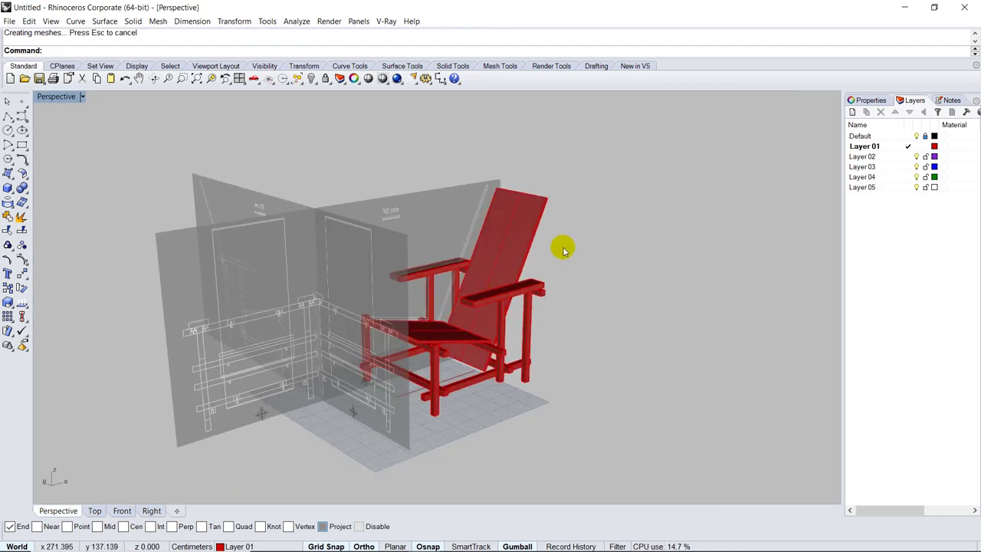
pyautogui.moveTo(562, 245); pyautogui.dragTo(660, 278, button='right')
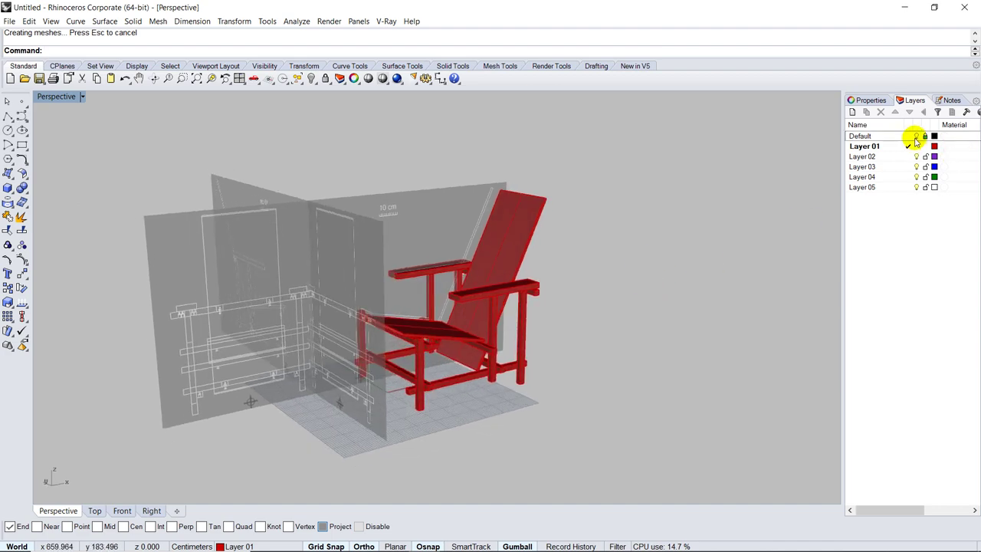
pyautogui.click(916, 138)
pyautogui.scroll(4, 449, 343)
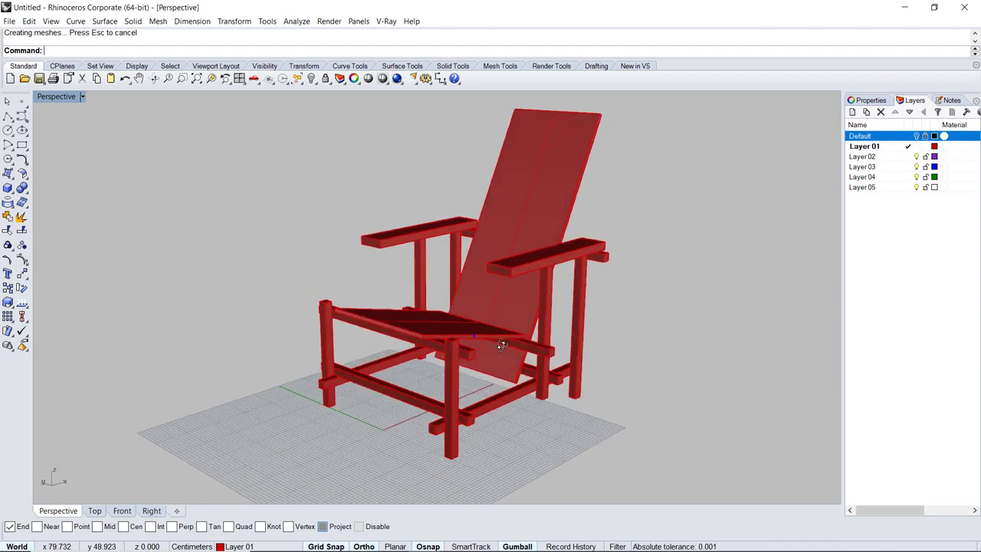
pyautogui.moveTo(502, 345); pyautogui.dragTo(484, 343, button='right')
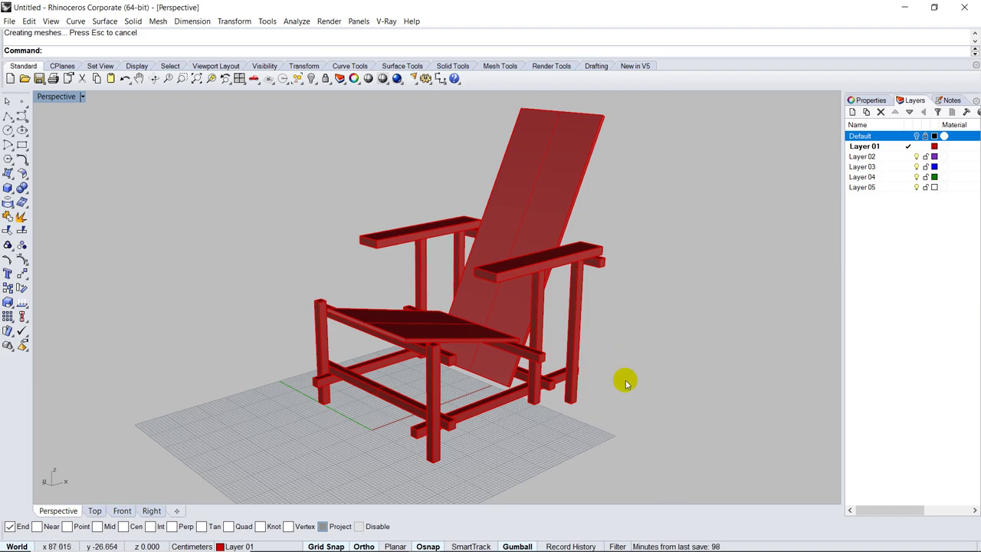